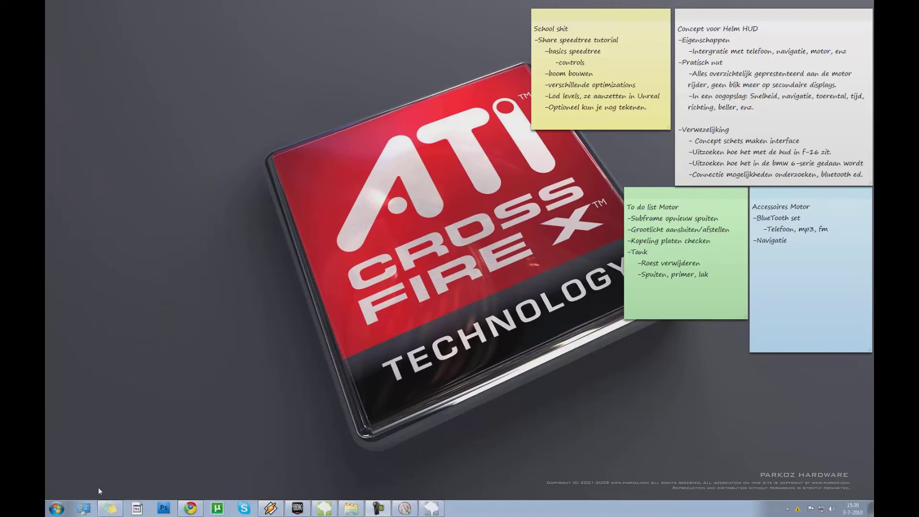
Hide the desktop sticky notes and switch to SpeedTree Modeler.
click(113, 509)
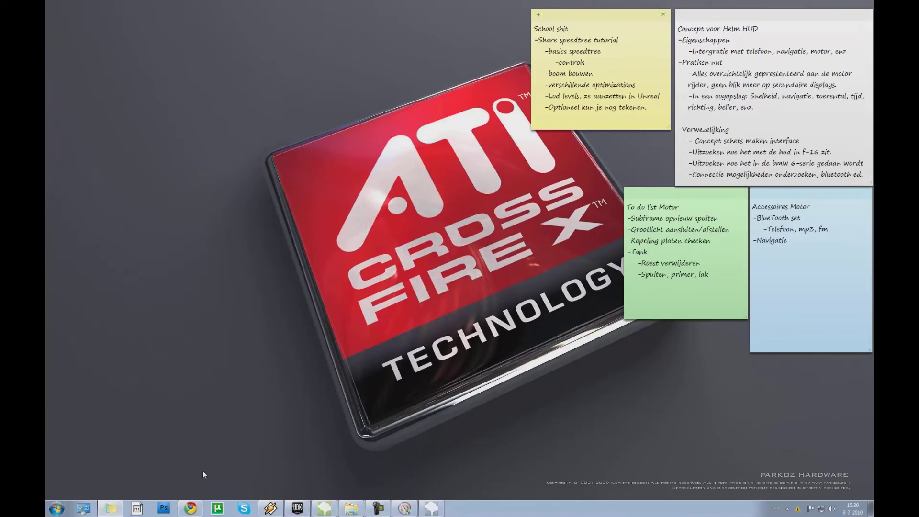
click(116, 507)
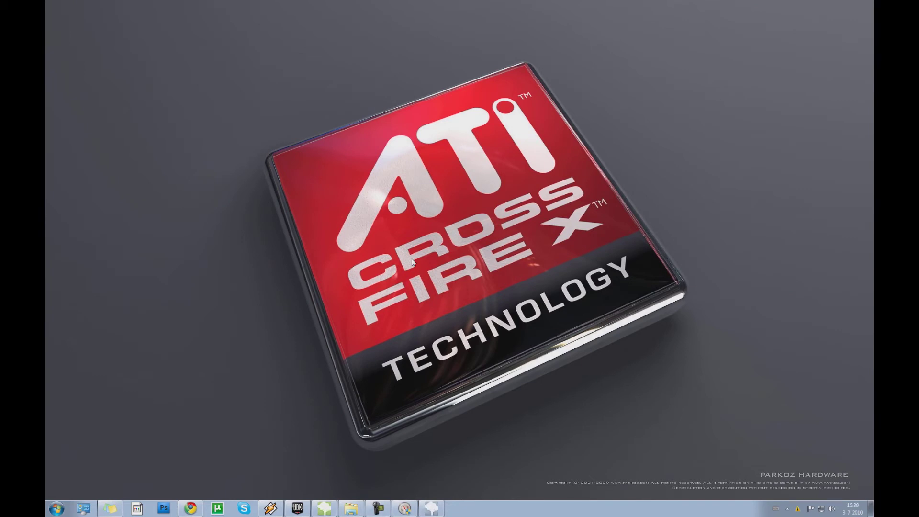
click(325, 512)
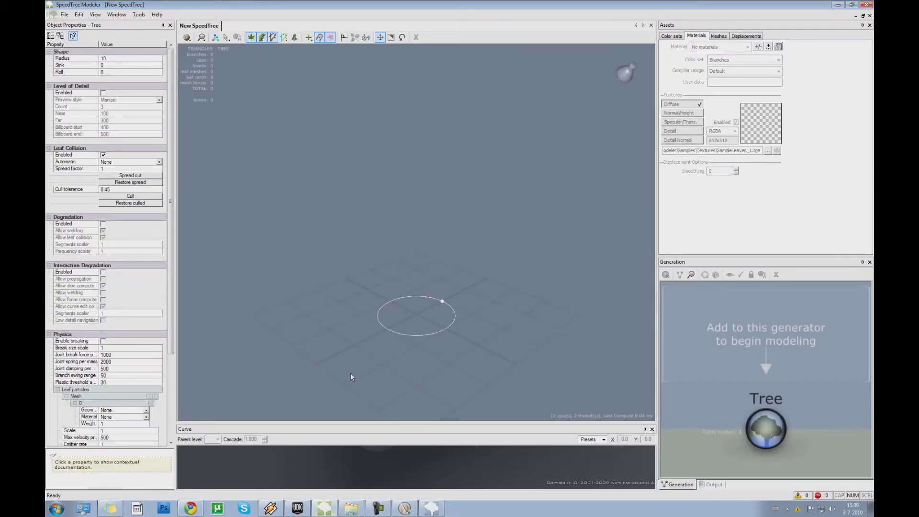
Look up the SpeedTree 5.0 Modeler and Compiler entries in the UDK-2010-06 program folder, then return to the modeler.
click(56, 508)
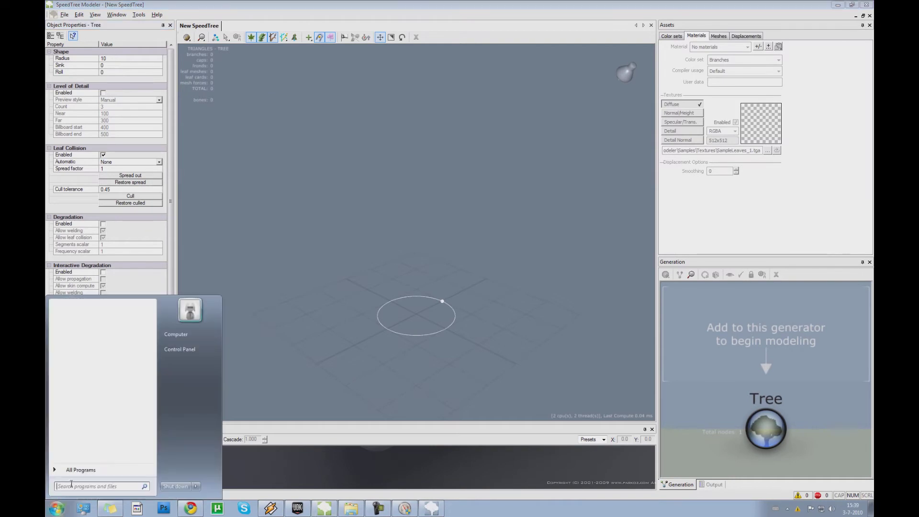
click(77, 470)
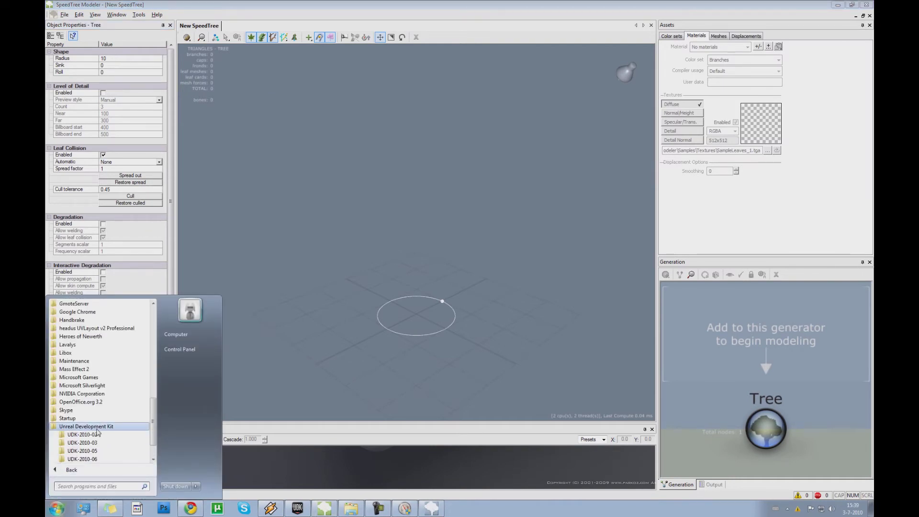
click(98, 427)
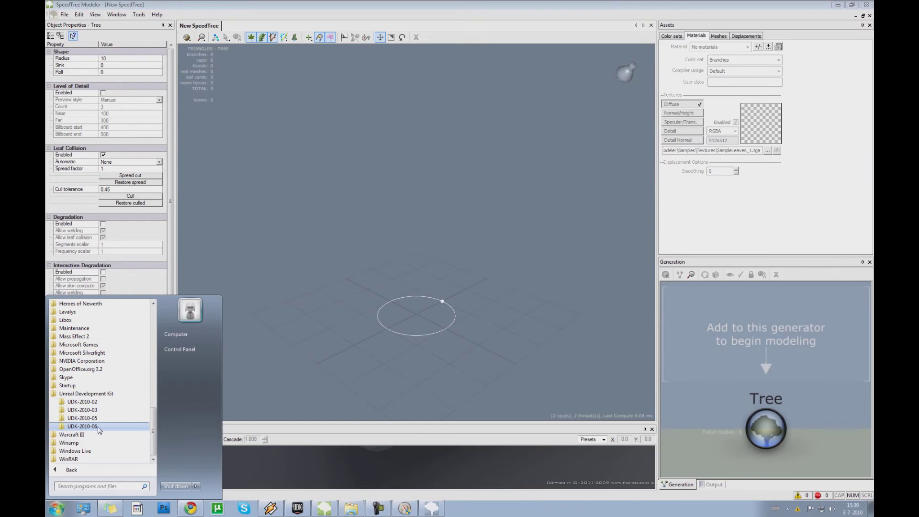
click(98, 426)
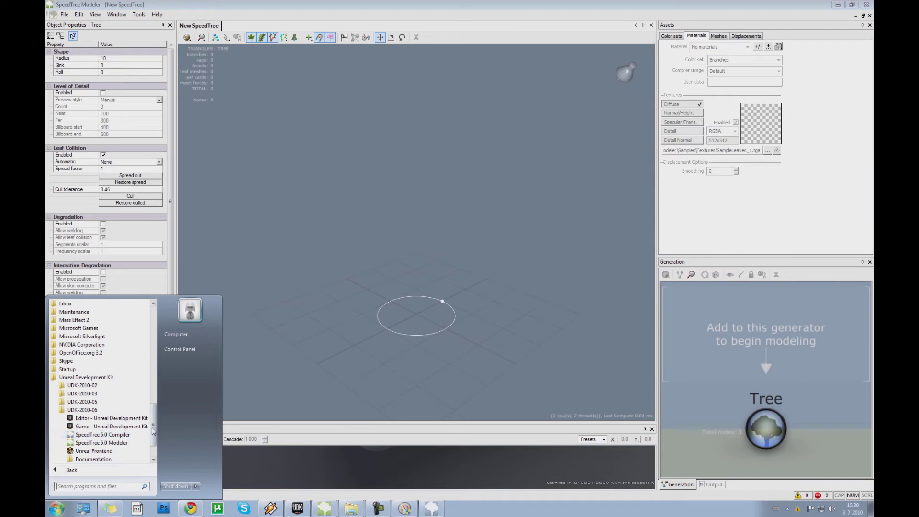
click(297, 440)
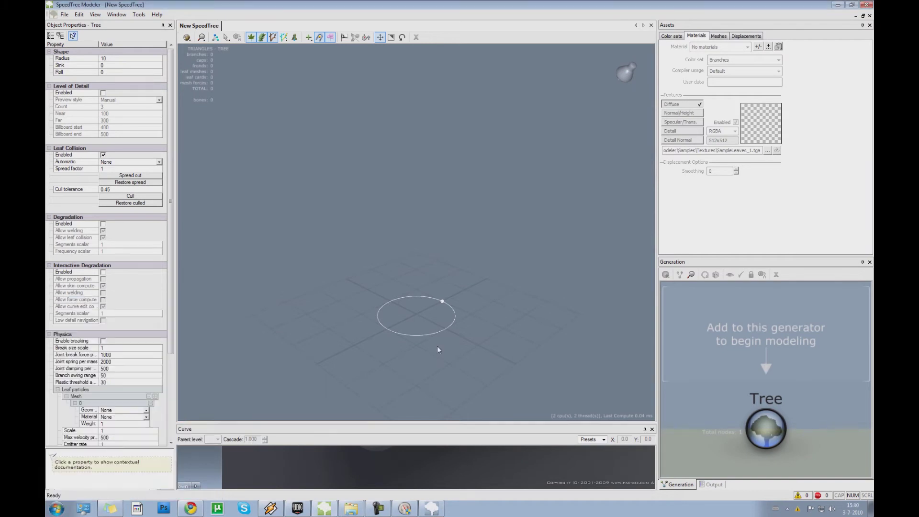
mouse_move(382, 252)
alt+mouse_down()
mouse_move(396, 253)
mouse_move(387, 247)
alt+mouse_up()
alt+drag(427, 286, 421, 288)
key(alt)
drag(421, 289, 439, 297)
key(alt)
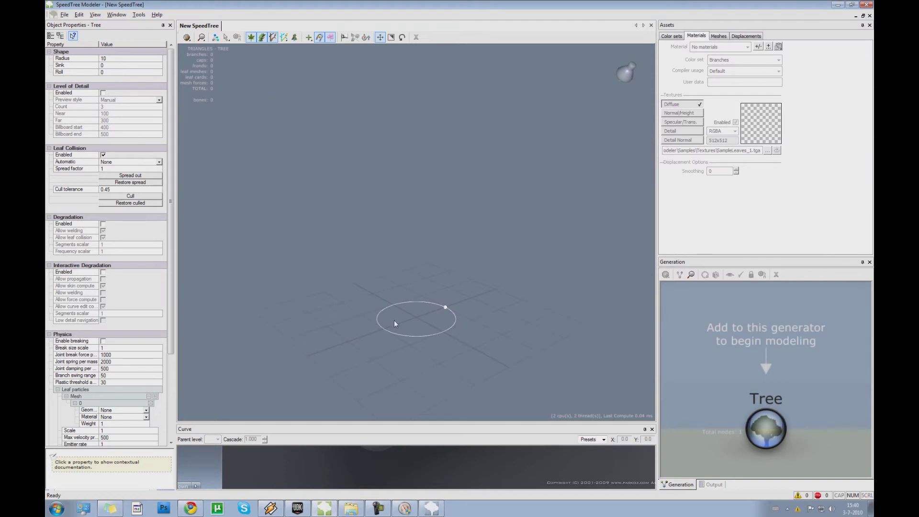
mouse_move(393, 248)
mouse_down()
mouse_move(401, 306)
mouse_move(449, 317)
mouse_move(419, 293)
mouse_move(412, 314)
mouse_move(427, 318)
mouse_move(413, 313)
mouse_move(423, 309)
mouse_move(426, 280)
mouse_move(423, 312)
mouse_move(400, 317)
mouse_move(415, 303)
mouse_move(408, 310)
mouse_up()
Add a trunk generator to the base Tree generator.
click(772, 436)
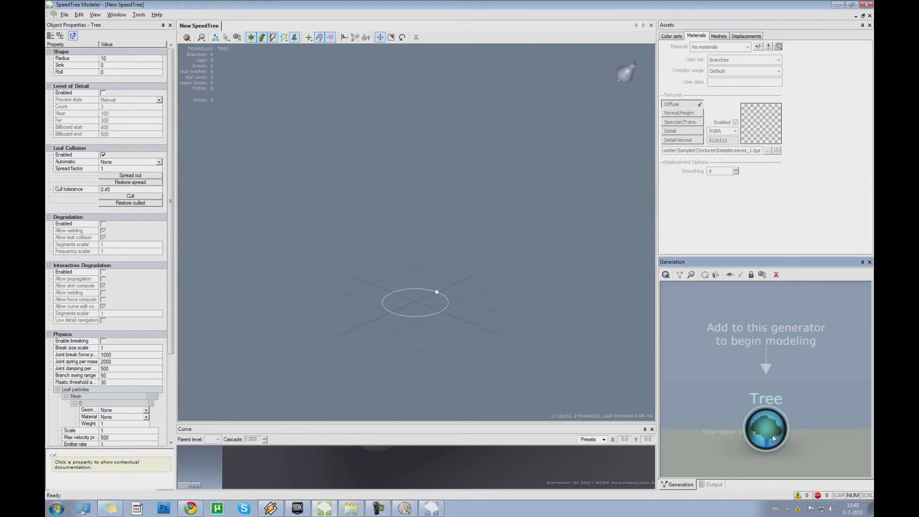
right_click(772, 435)
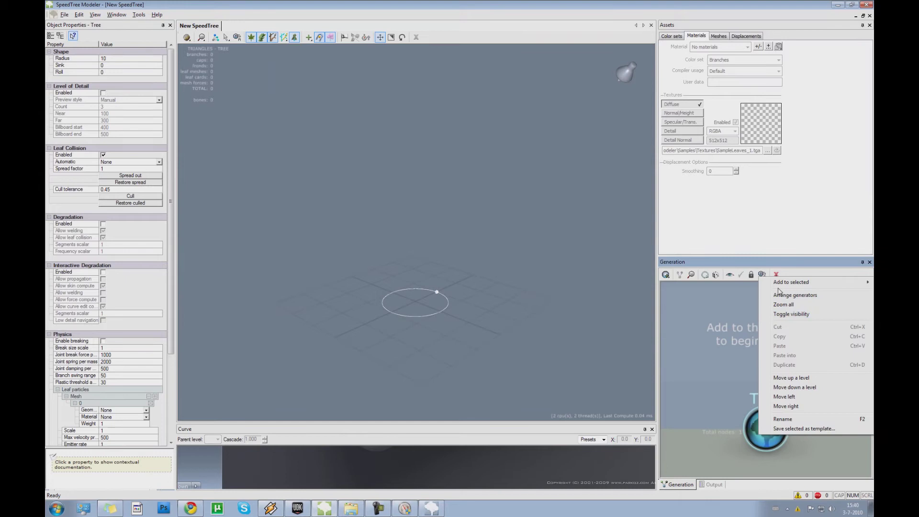
mouse_move(779, 288)
mouse_move(741, 330)
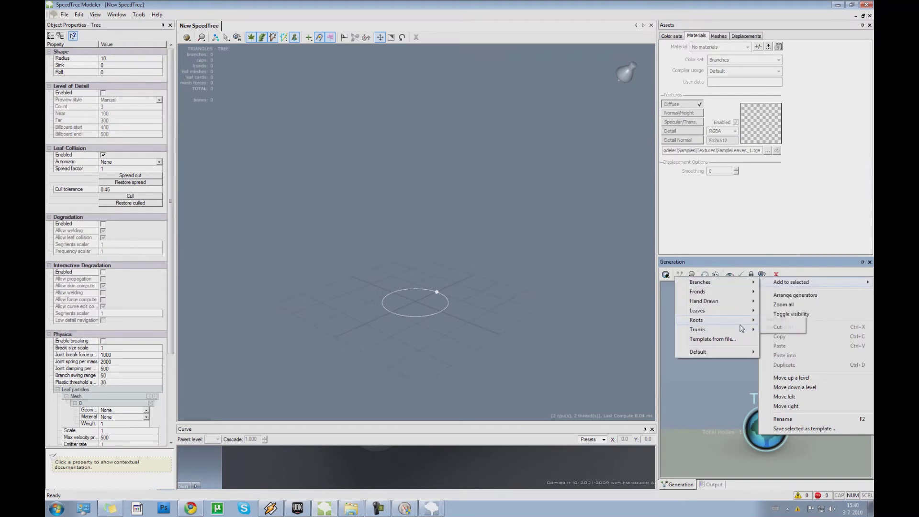
click(779, 328)
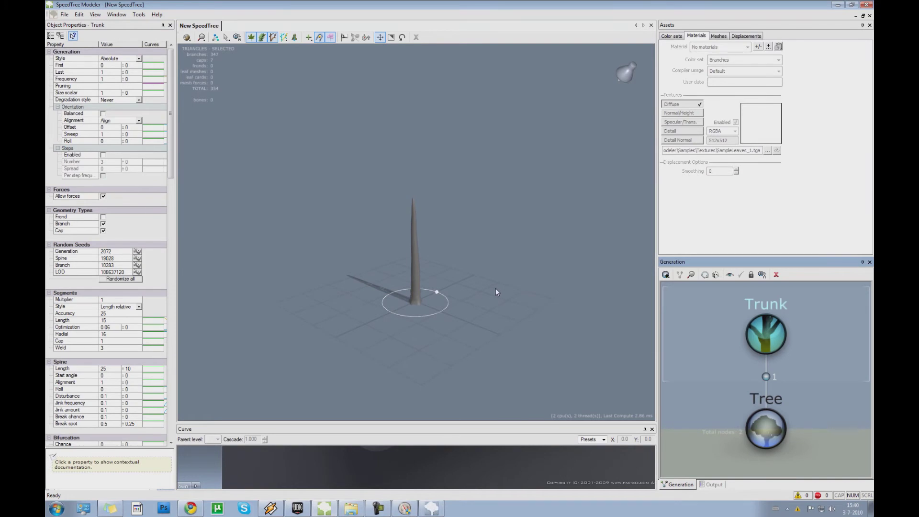
Add a generator of Level 1 branches to the Trunk generator.
drag(480, 287, 427, 320)
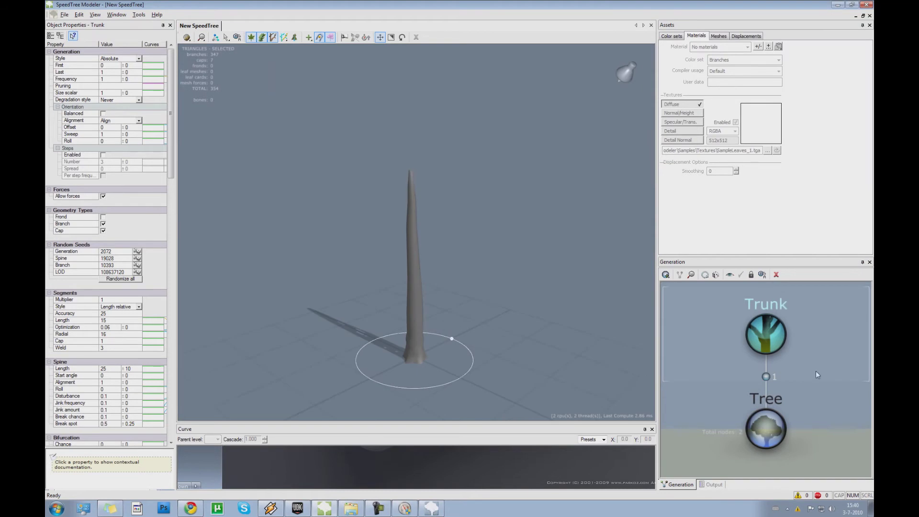
scroll(805, 368, down, 5)
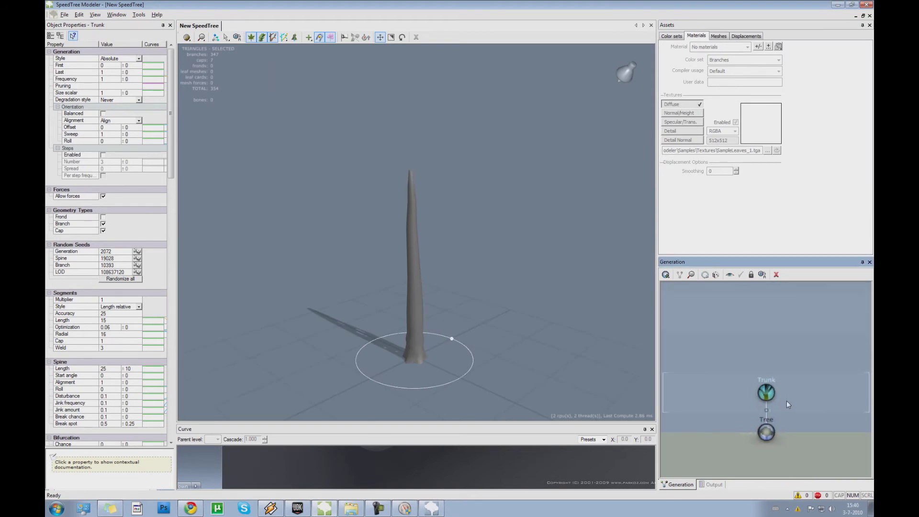
click(766, 397)
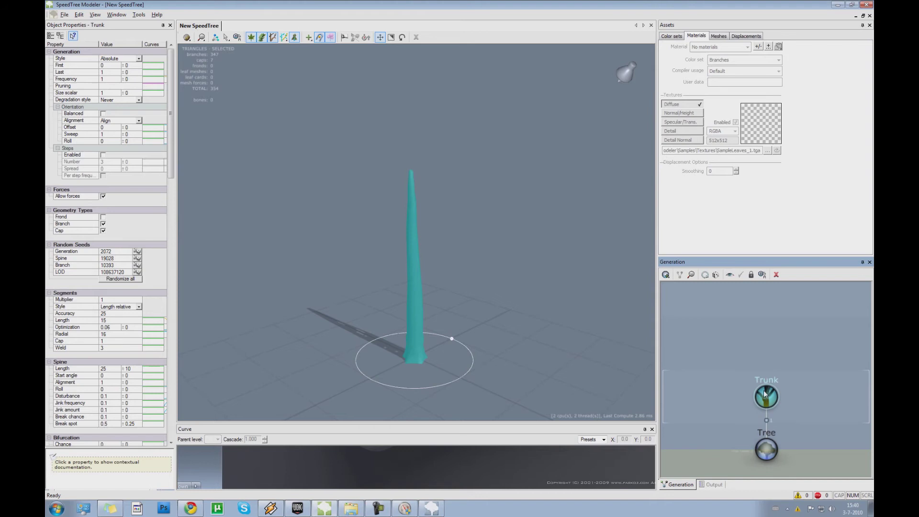
right_click(764, 394)
mouse_move(815, 236)
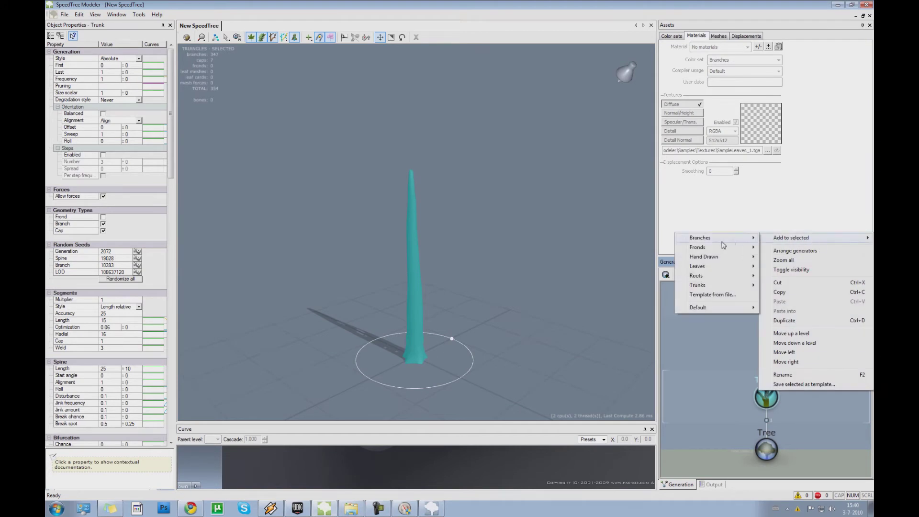
mouse_move(728, 239)
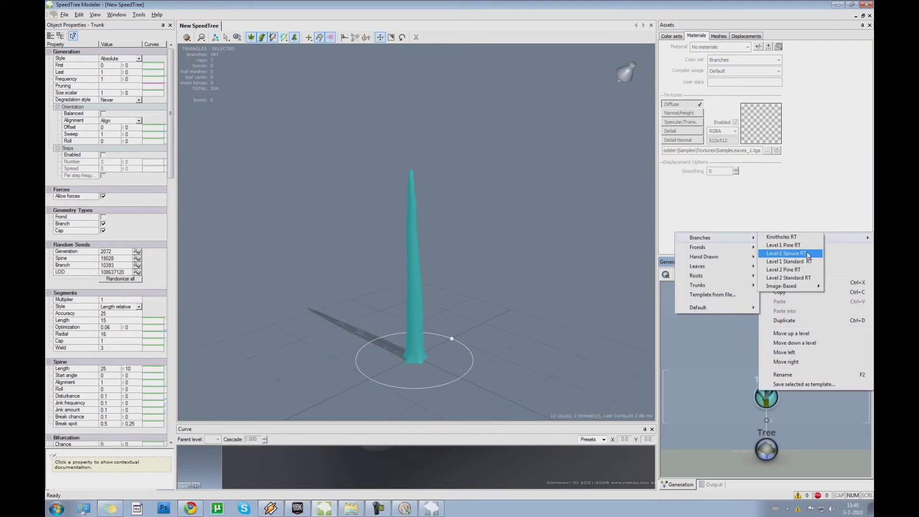
click(808, 255)
Add Level 2 Standard RT branches to the Level 1 generator.
right_click(766, 343)
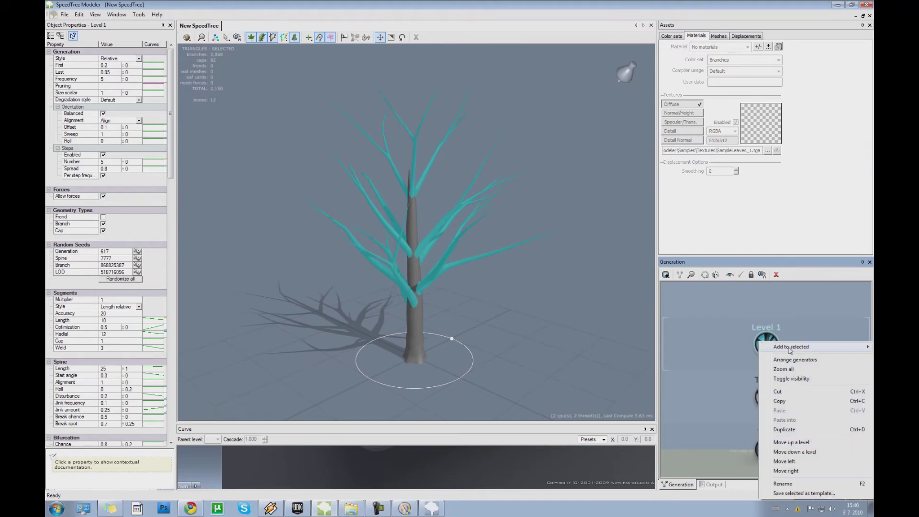
mouse_move(790, 351)
mouse_move(722, 348)
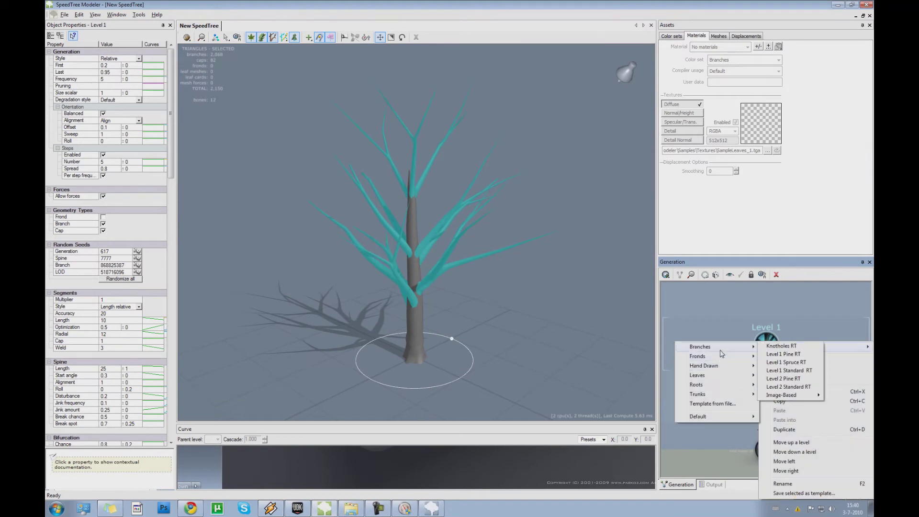
click(797, 385)
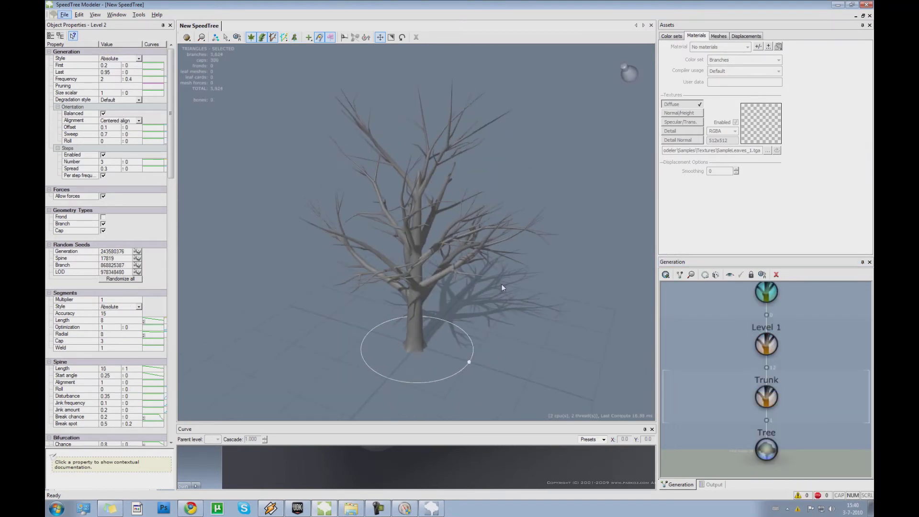
Add Wide RT leaves to the Level 2 branch generator.
drag(501, 288, 467, 308)
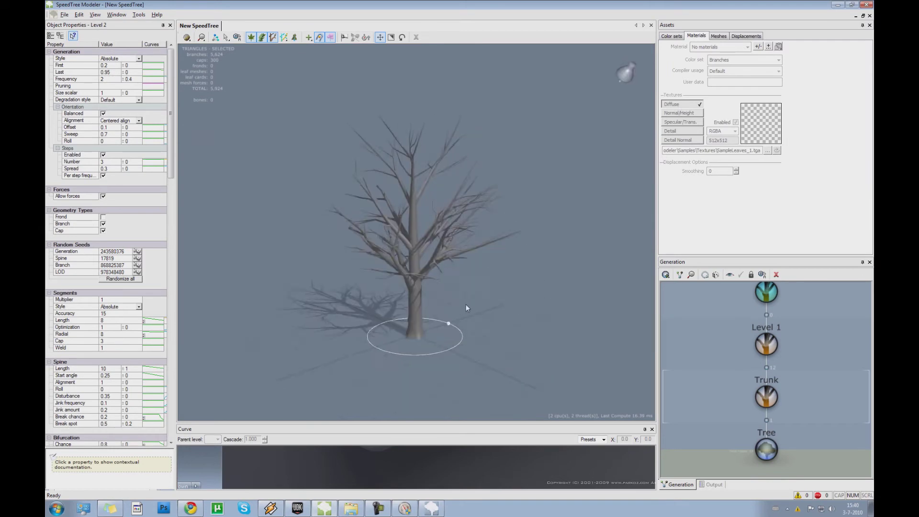
drag(737, 315, 732, 392)
right_click(759, 362)
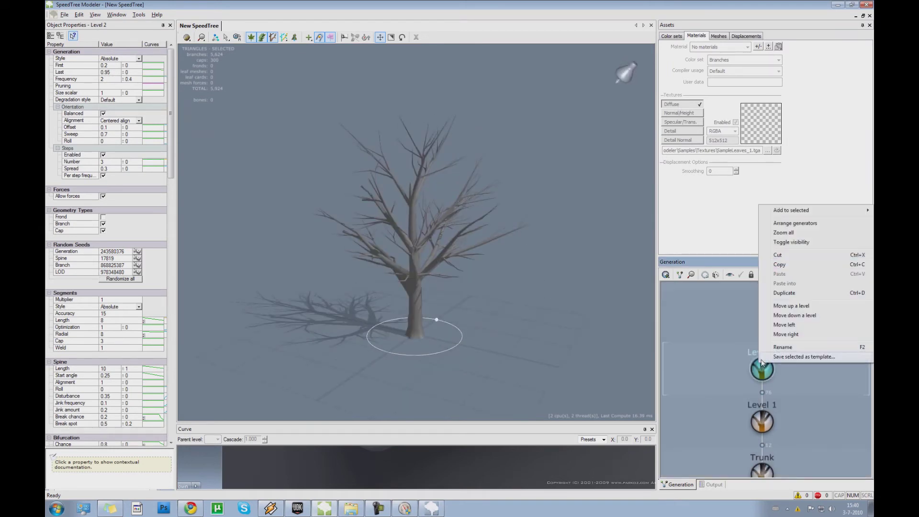
mouse_move(790, 211)
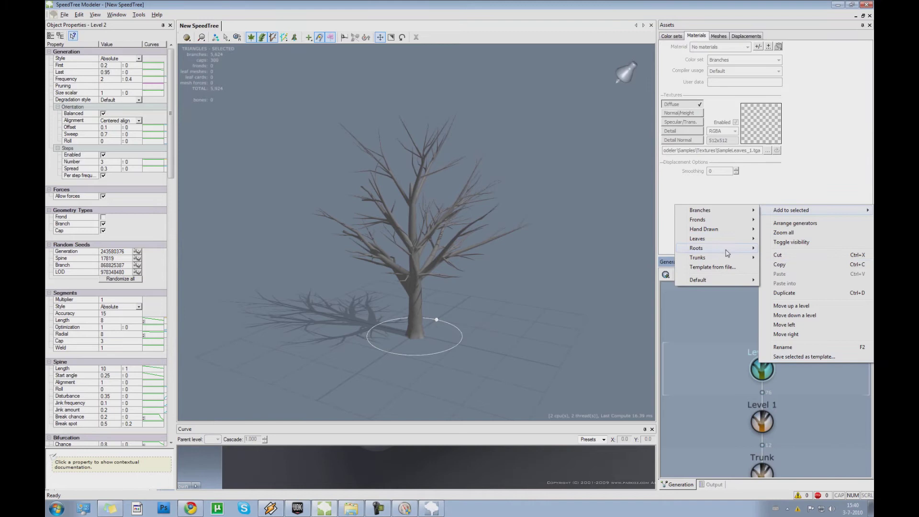
mouse_move(724, 239)
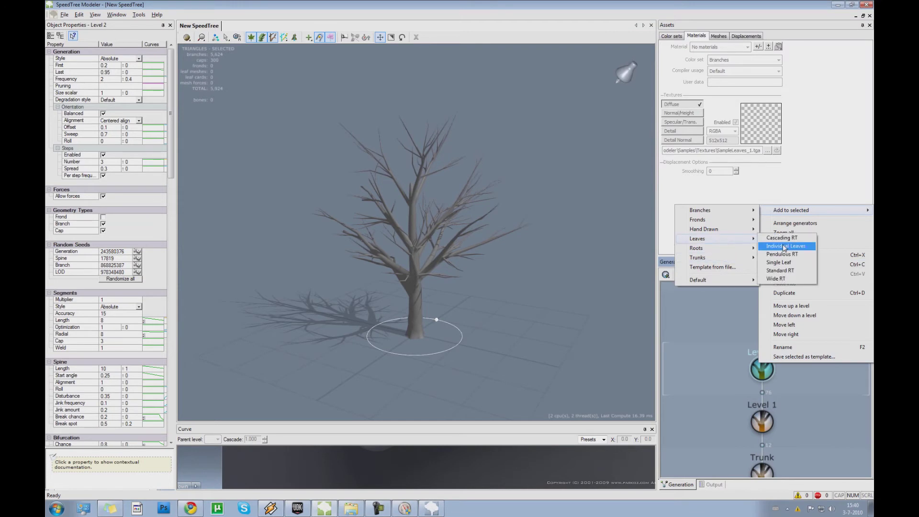
click(796, 279)
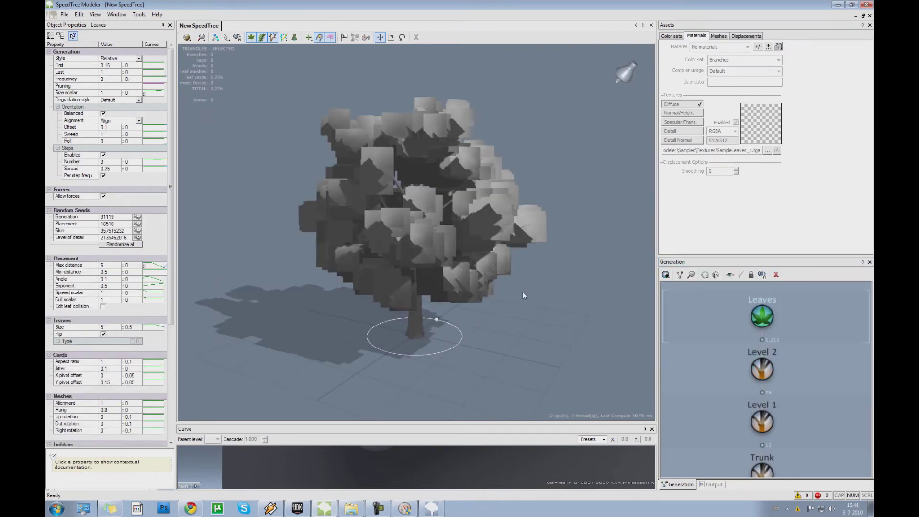
Create a new material from the SampleLeaves_1.tga texture in the Textures folder.
drag(523, 292, 479, 299)
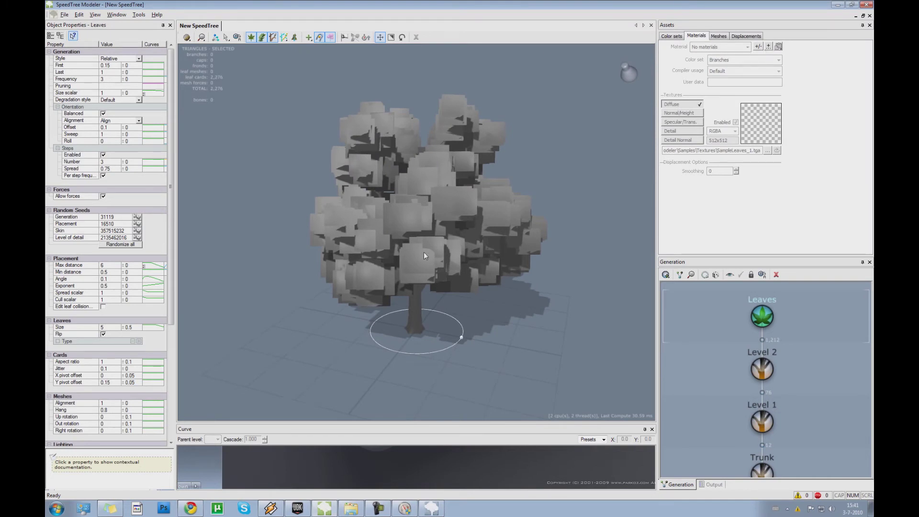
drag(386, 257, 434, 254)
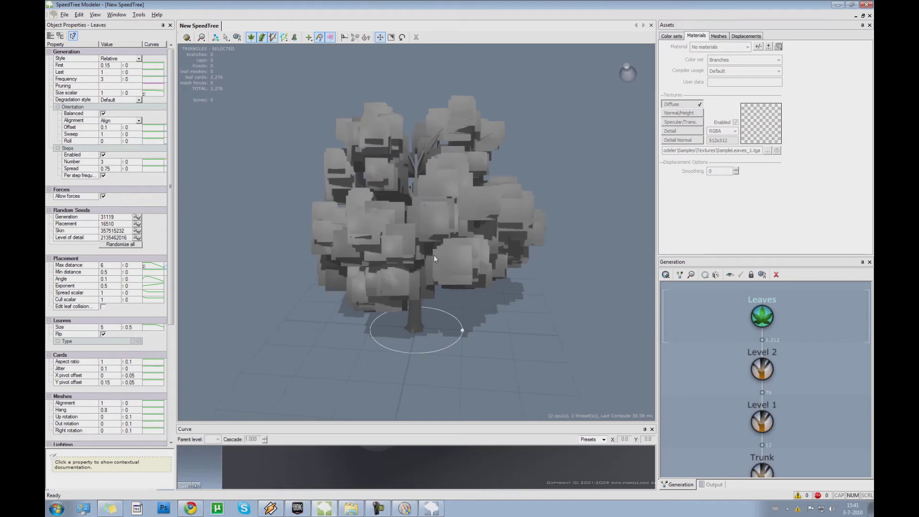
click(768, 47)
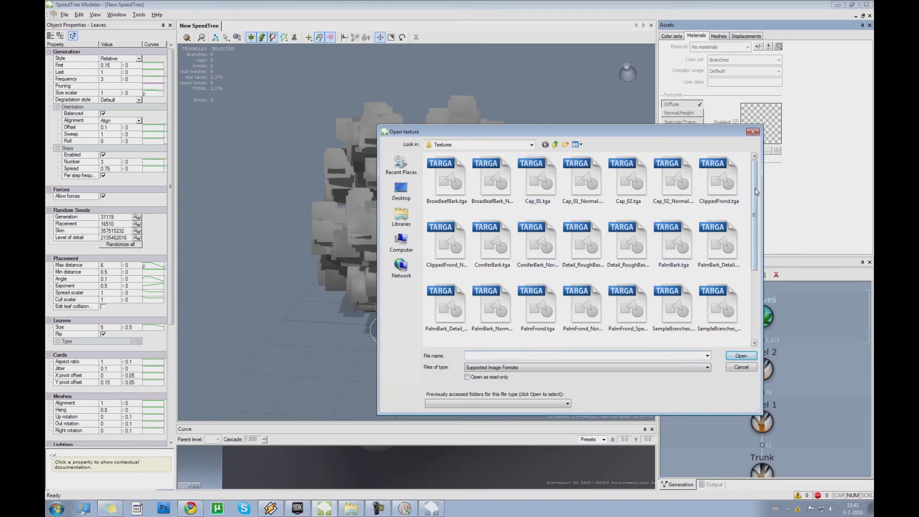
scroll(755, 208, down, 1)
drag(755, 208, 756, 227)
scroll(756, 227, down, 1)
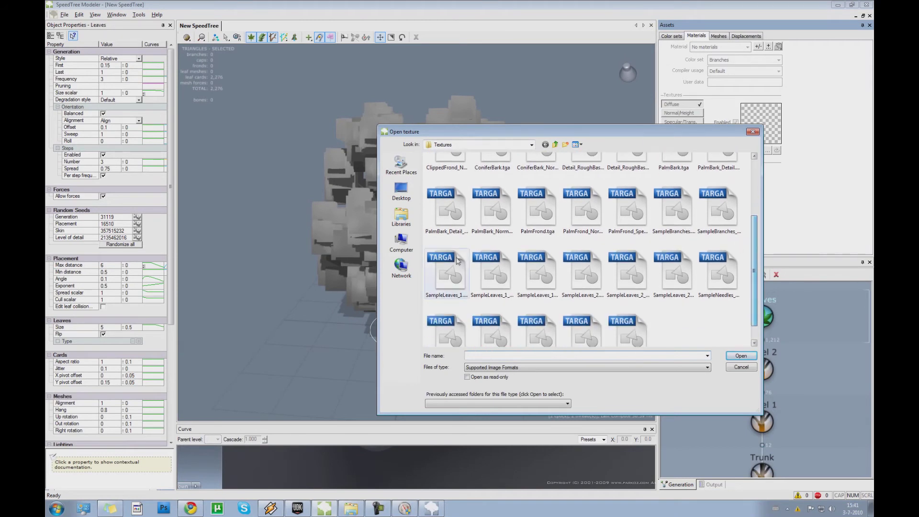
click(446, 273)
click(740, 356)
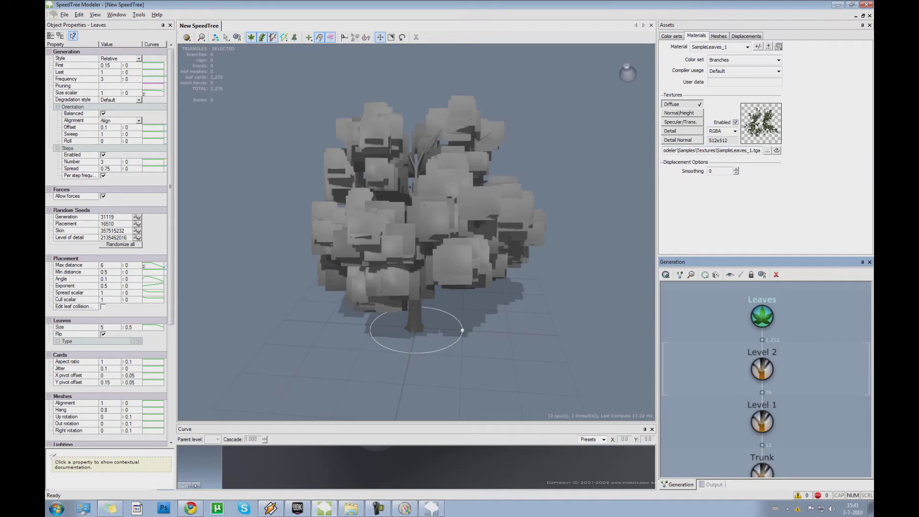
Assign the SampleLeaves_1 material to the card type of the Leaves generator.
click(763, 320)
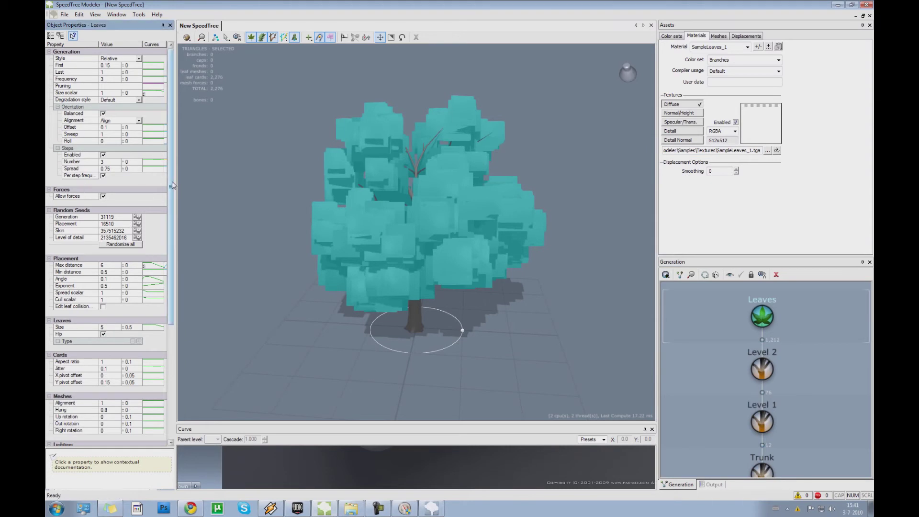
drag(173, 187, 172, 285)
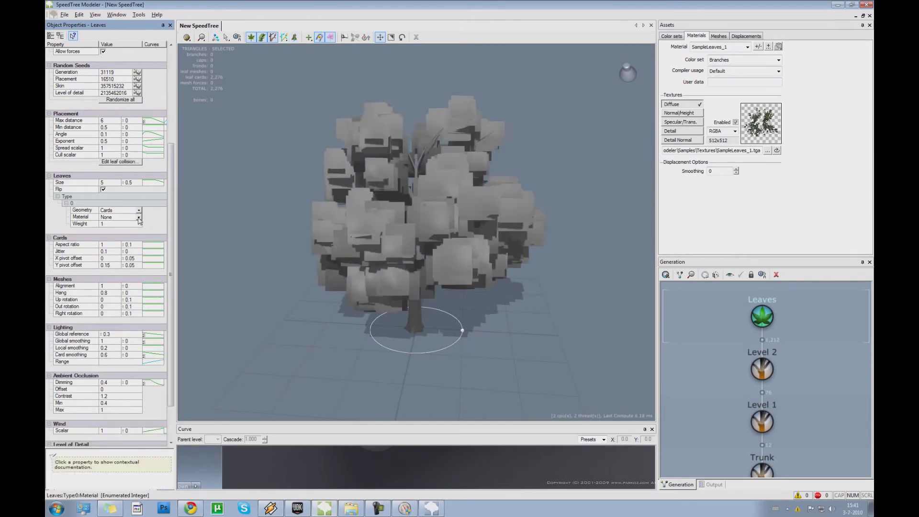
click(139, 218)
click(115, 230)
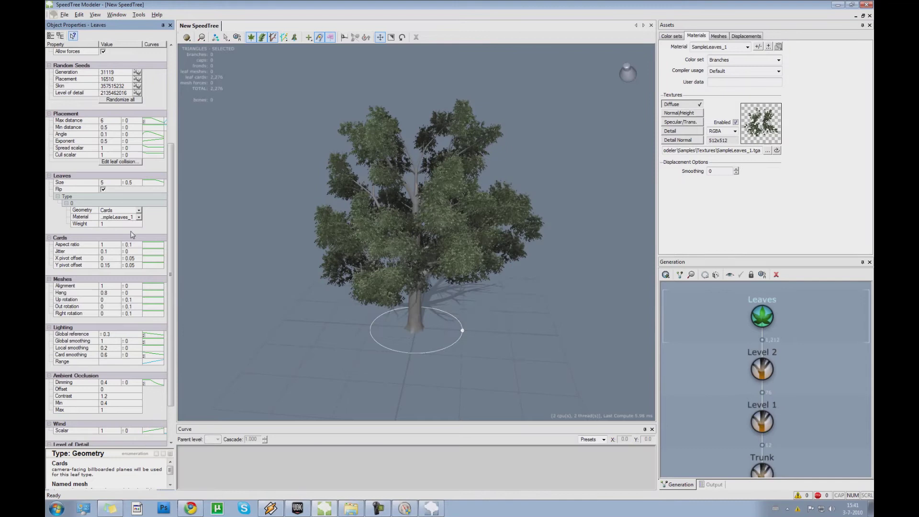
Select the Level 1, Level 2 and Trunk generators together.
drag(283, 274, 438, 309)
click(774, 378)
scroll(774, 379, down, 3)
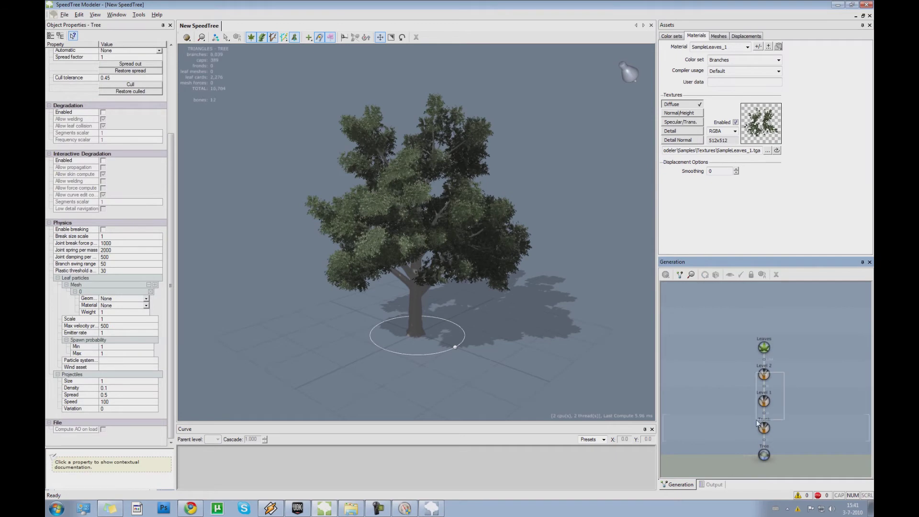
scroll(784, 372, up, 5)
scroll(784, 407, down, 3)
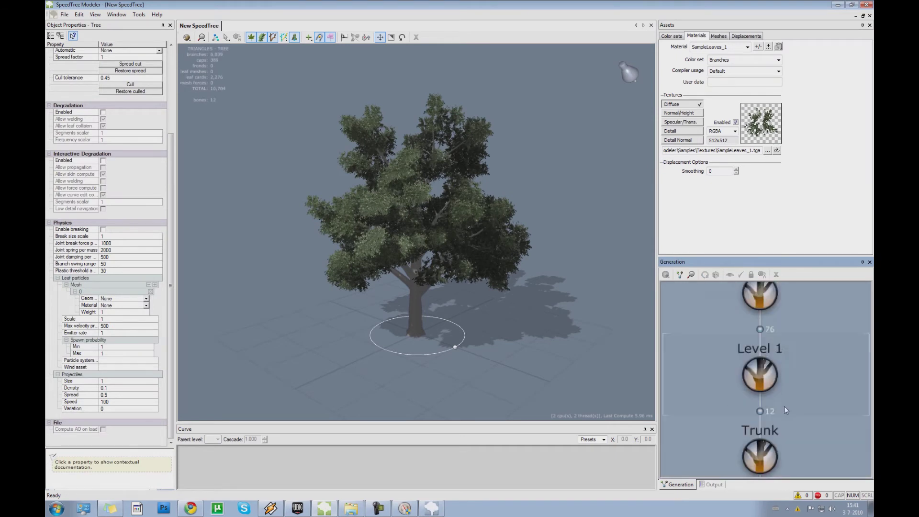
click(765, 377)
ctrl+click(763, 327)
ctrl+click(764, 425)
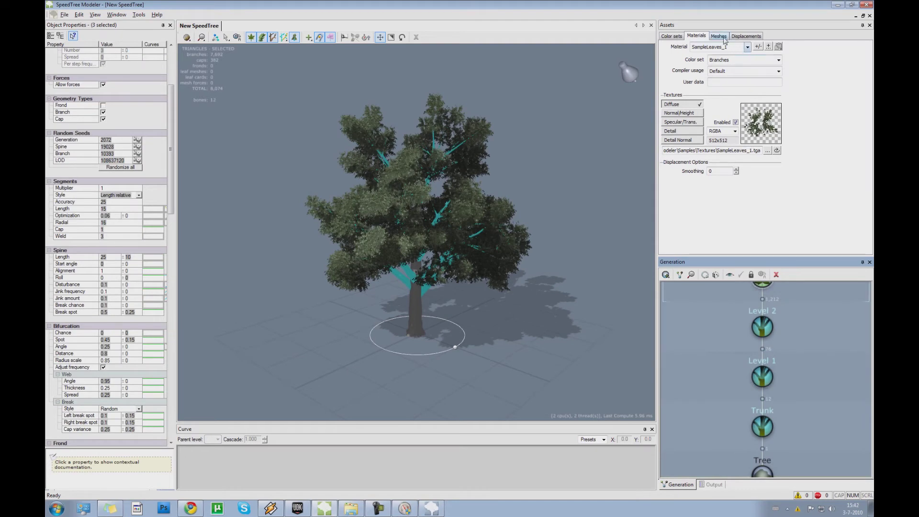
Create a new material from the BroadleafBark.tga texture in the Textures folder.
click(768, 47)
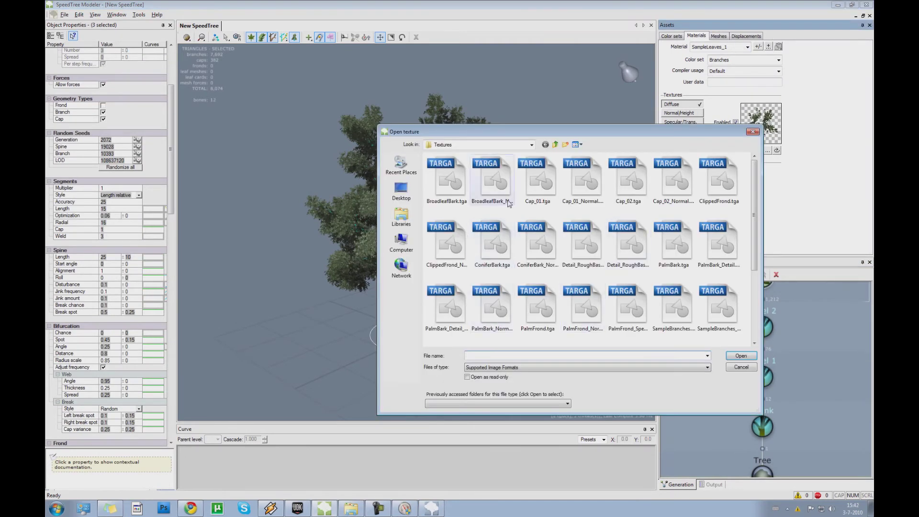
click(447, 182)
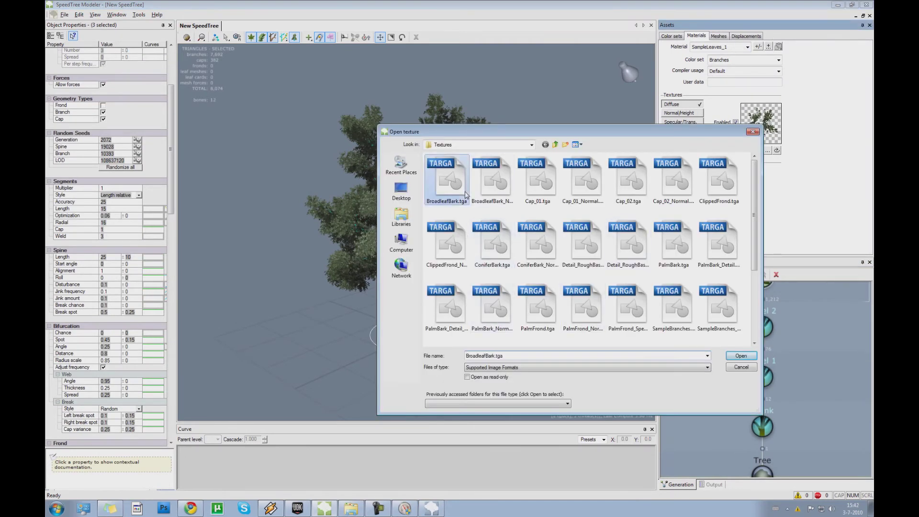
click(741, 356)
Add a branch material entry to the selected Trunk, Level 1 and Level 2 generators and set it to BroadleafBark.
drag(170, 184, 177, 355)
drag(61, 202, 73, 176)
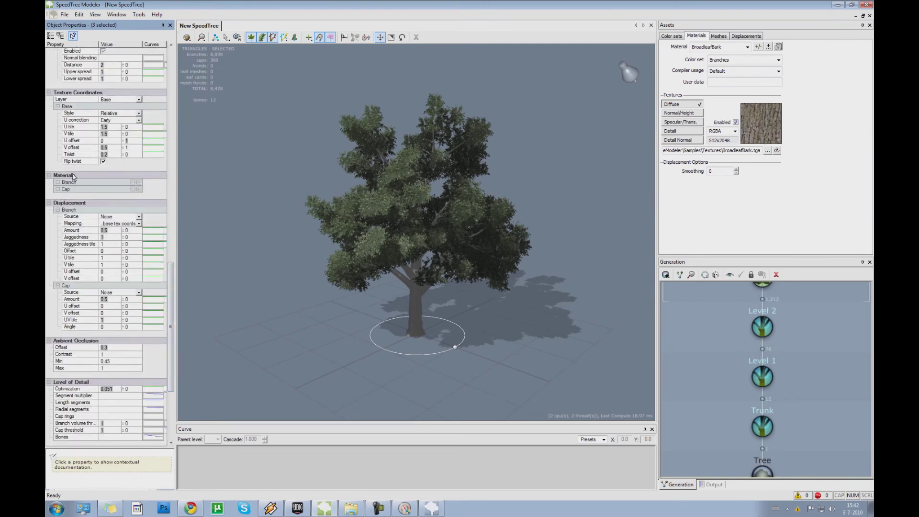
click(138, 183)
click(139, 195)
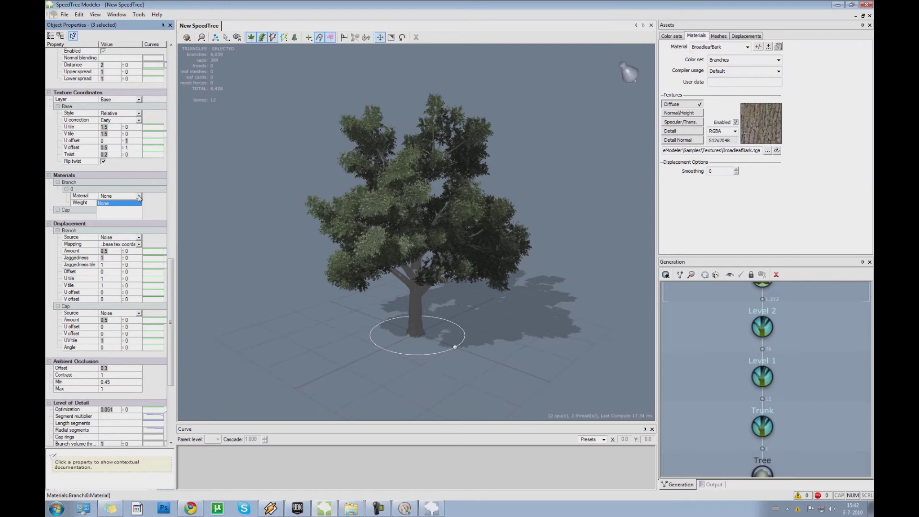
click(114, 215)
drag(326, 293, 412, 286)
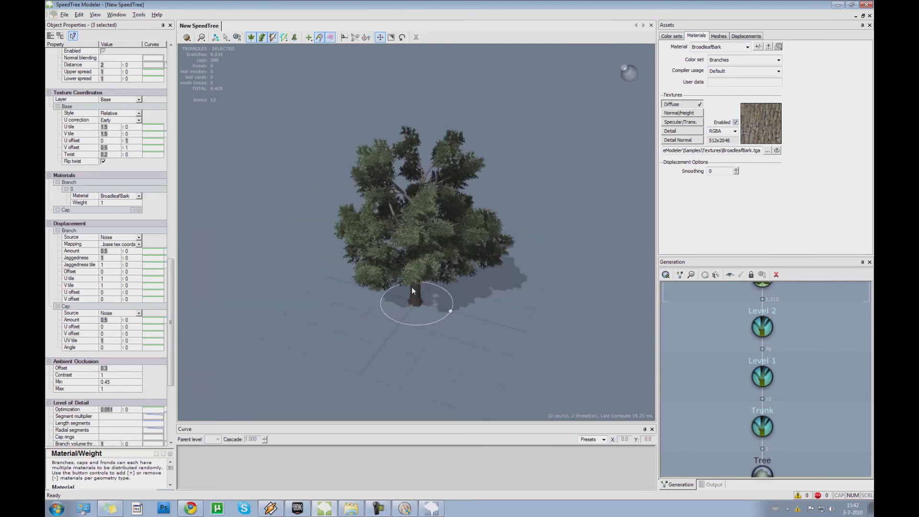
drag(209, 246, 413, 238)
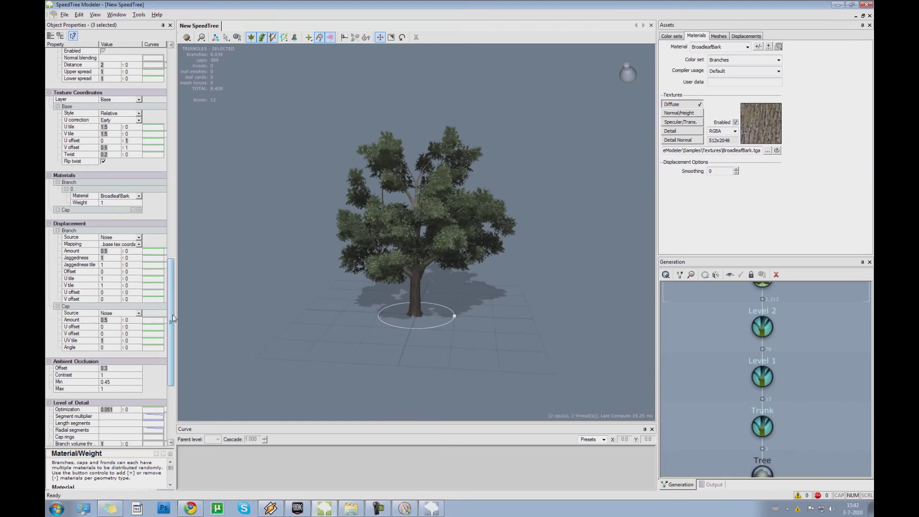
Review the properties of the Leaves generator and the root Tree generator.
drag(170, 322, 166, 125)
middle_drag(763, 380, 757, 422)
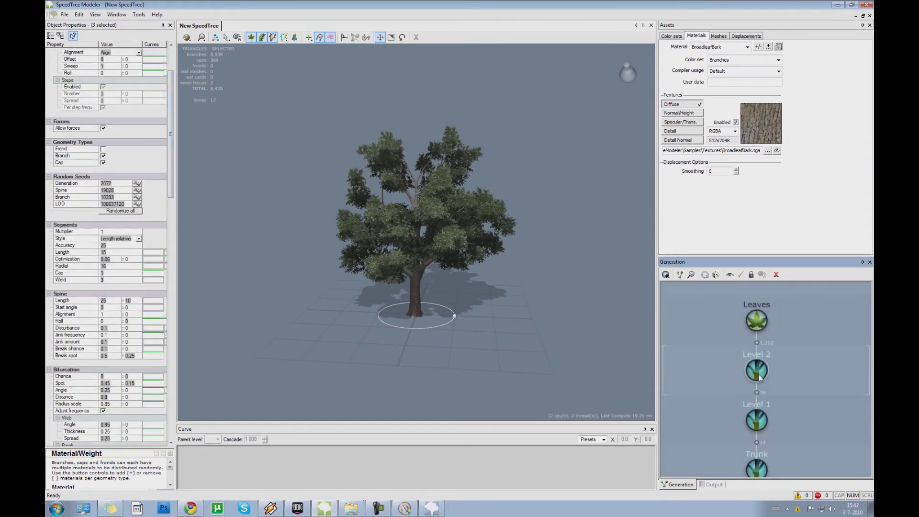
click(756, 331)
click(758, 335)
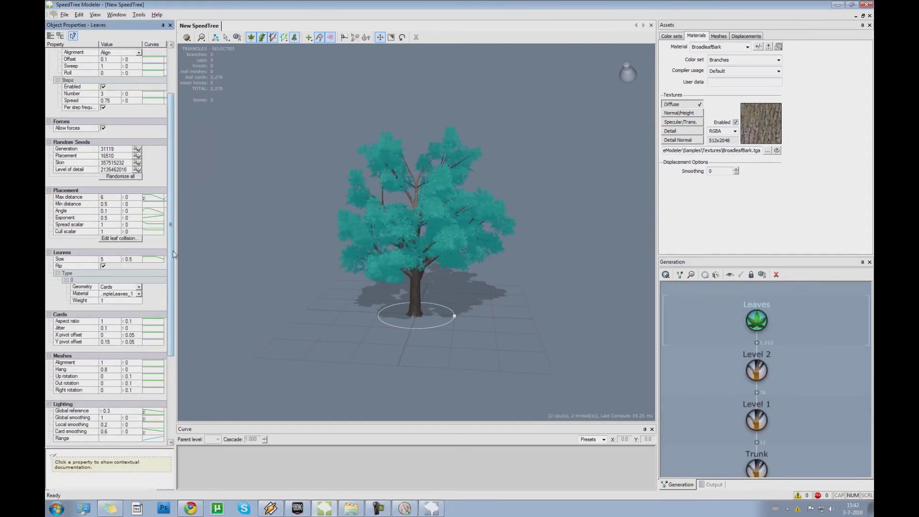
drag(171, 251, 177, 185)
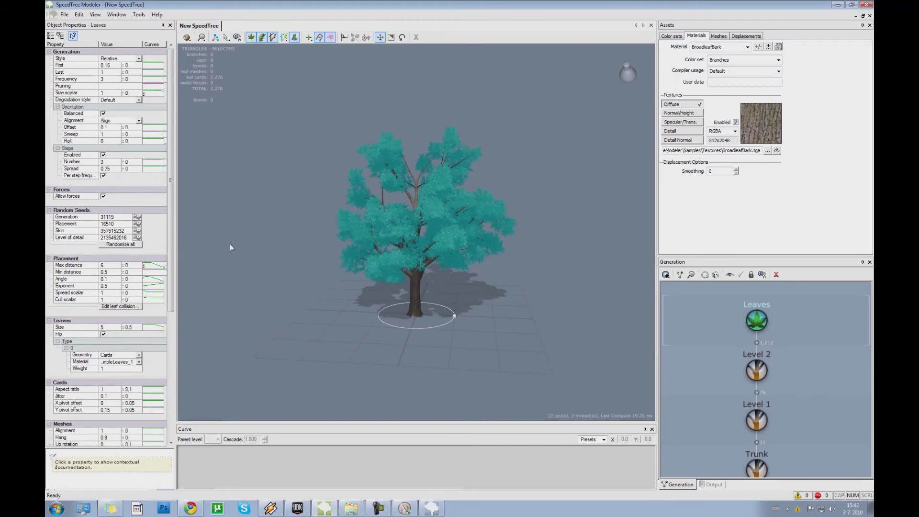
scroll(416, 232, up, 2)
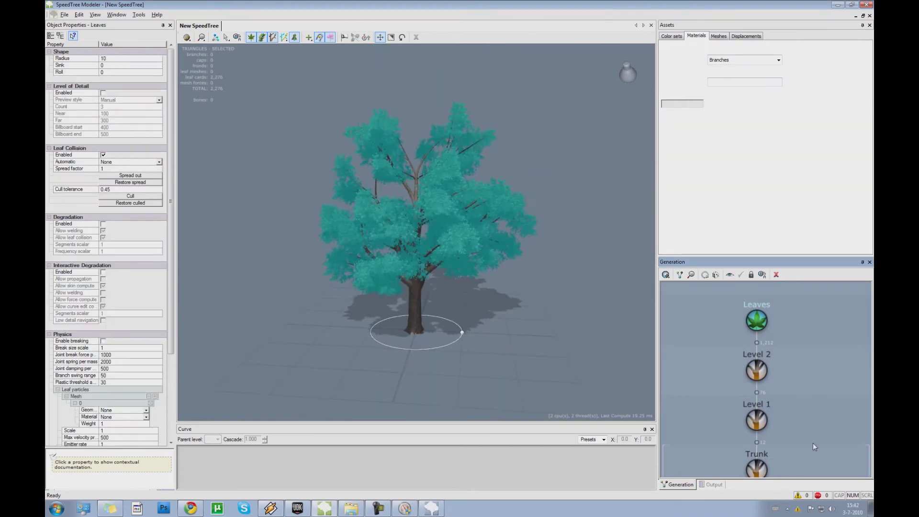
drag(813, 444, 797, 424)
scroll(797, 424, down, 1)
click(763, 428)
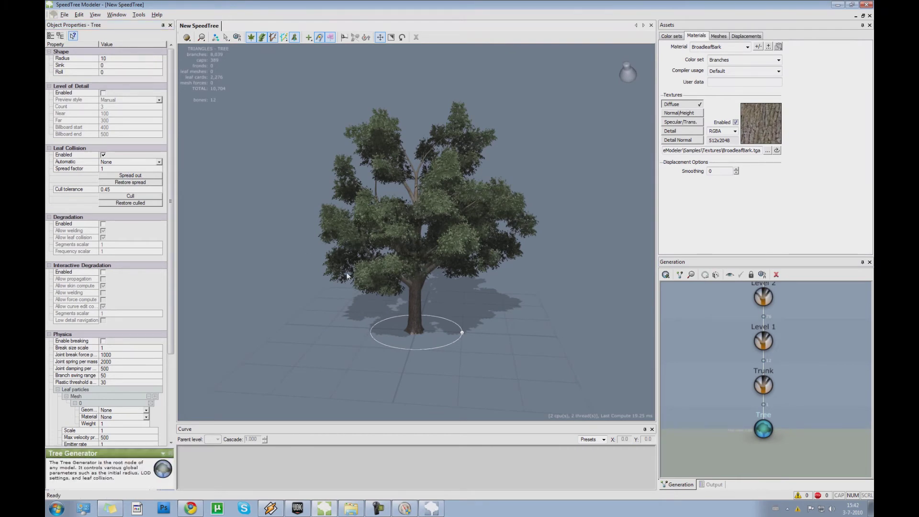
Inspect the textured tree's bark and foliage up close and from several sides.
drag(276, 285, 346, 279)
scroll(344, 276, up, 10)
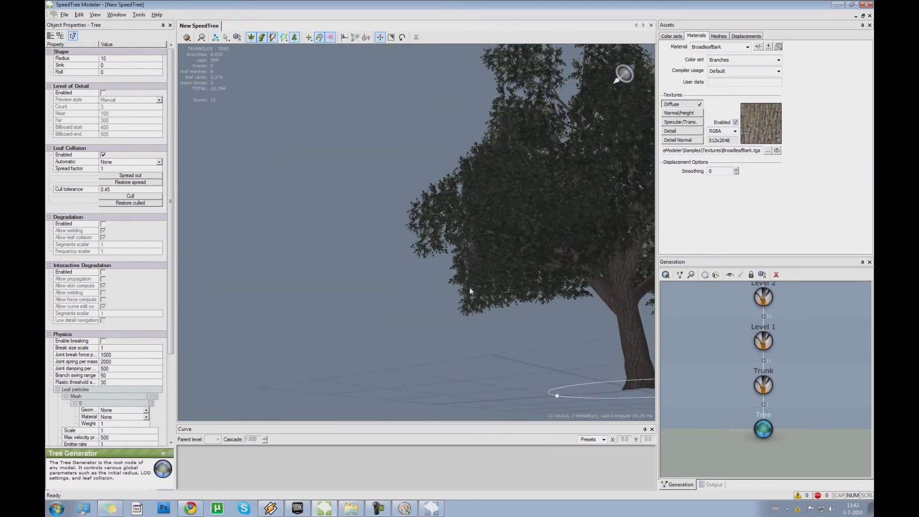
click(492, 292)
drag(491, 292, 463, 303)
drag(407, 375, 466, 381)
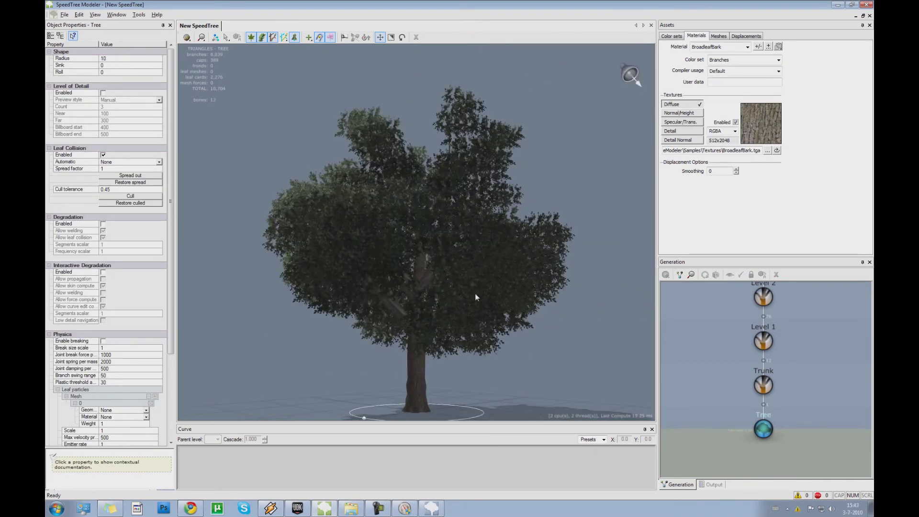
drag(474, 294, 503, 254)
click(553, 200)
click(593, 253)
Replace the Leaves generator on the Level 2 branches with Standard RT leaves.
drag(759, 322, 755, 378)
click(757, 310)
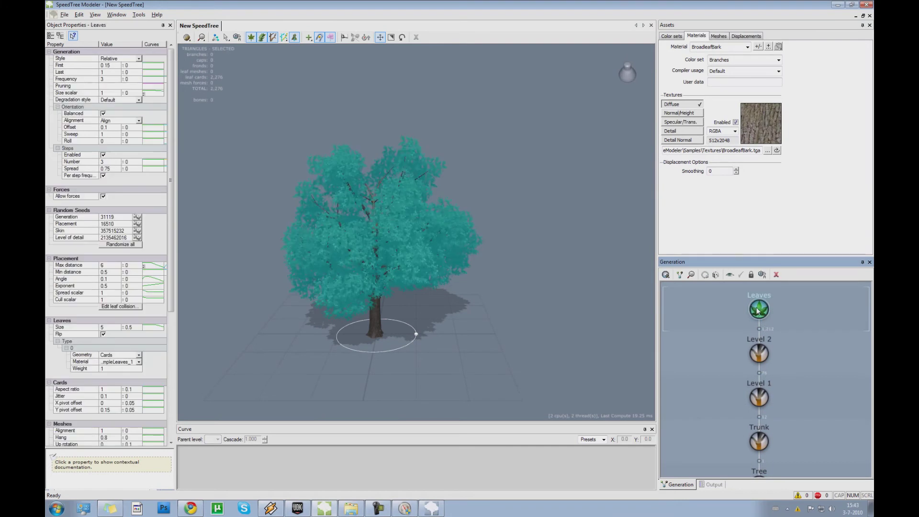
key(Delete)
right_click(755, 351)
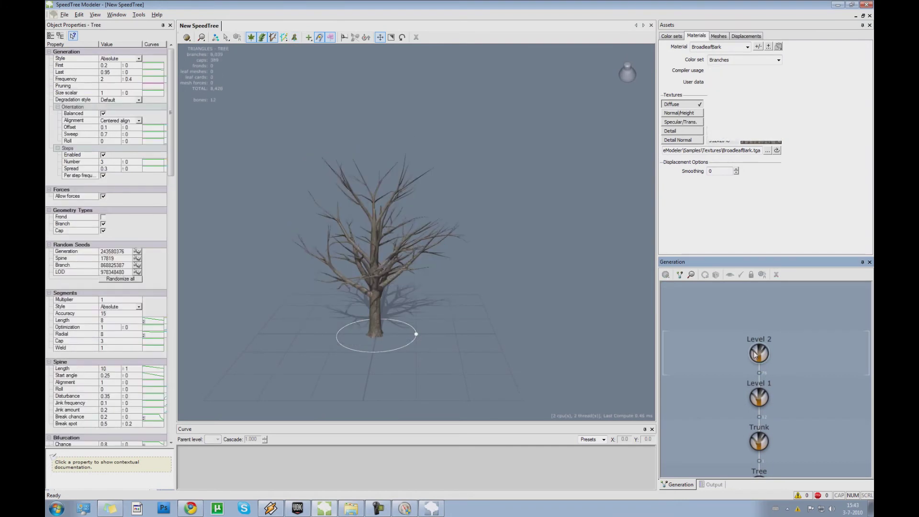
mouse_move(785, 198)
mouse_move(728, 229)
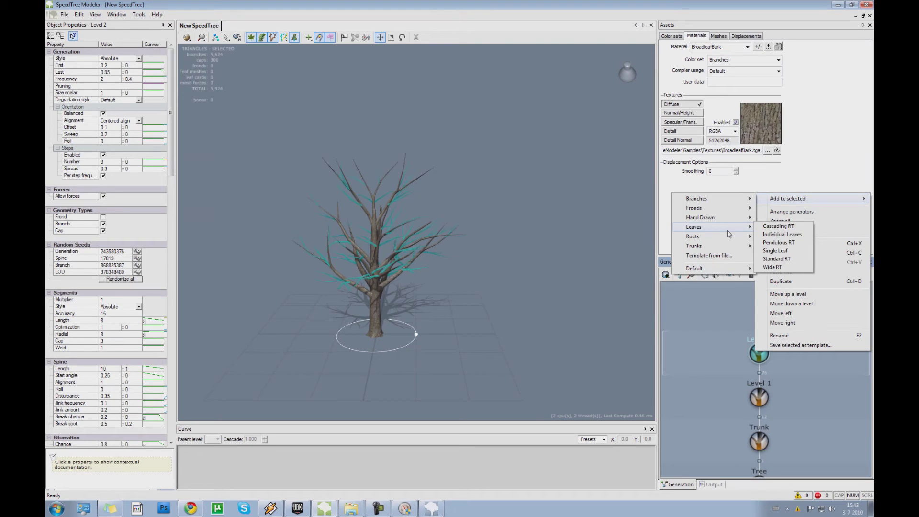
click(787, 261)
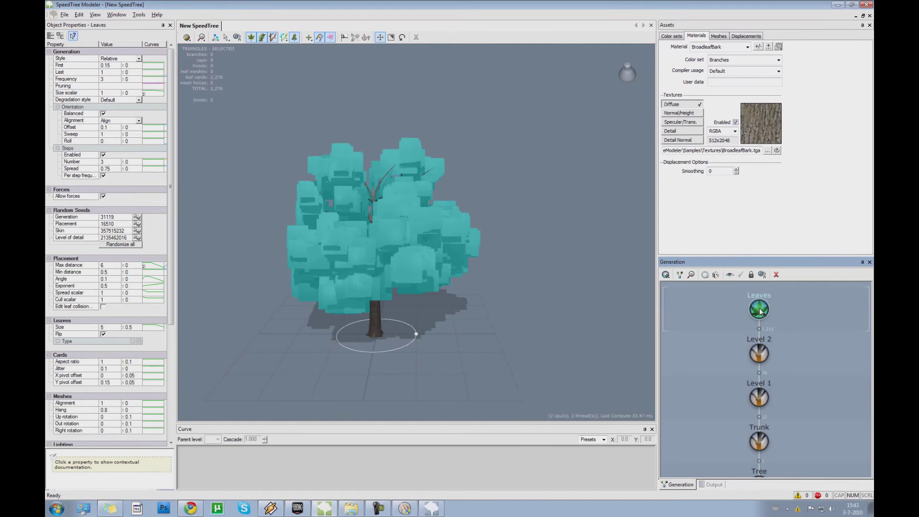
Delete the Leaves generator and add another set of Level 2 Standard RT branches to the Level 2 generator.
key(Delete)
right_click(755, 347)
mouse_move(774, 196)
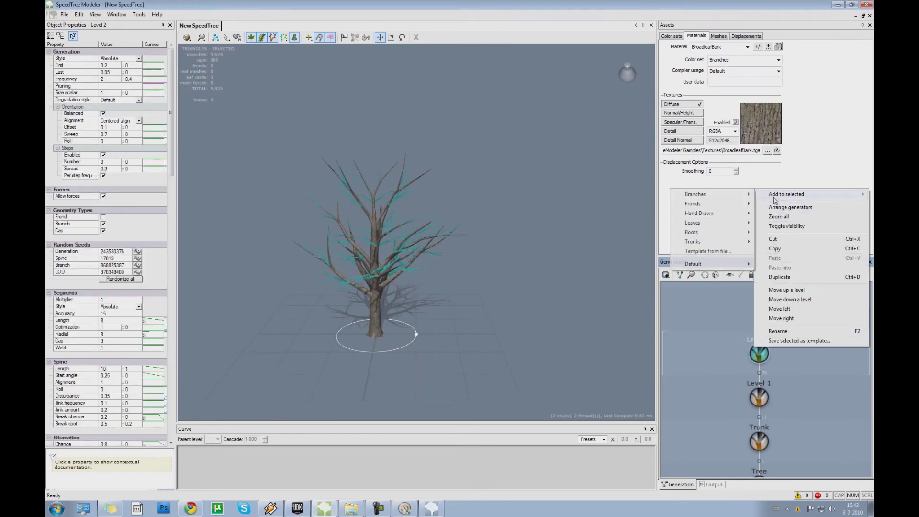
mouse_move(732, 232)
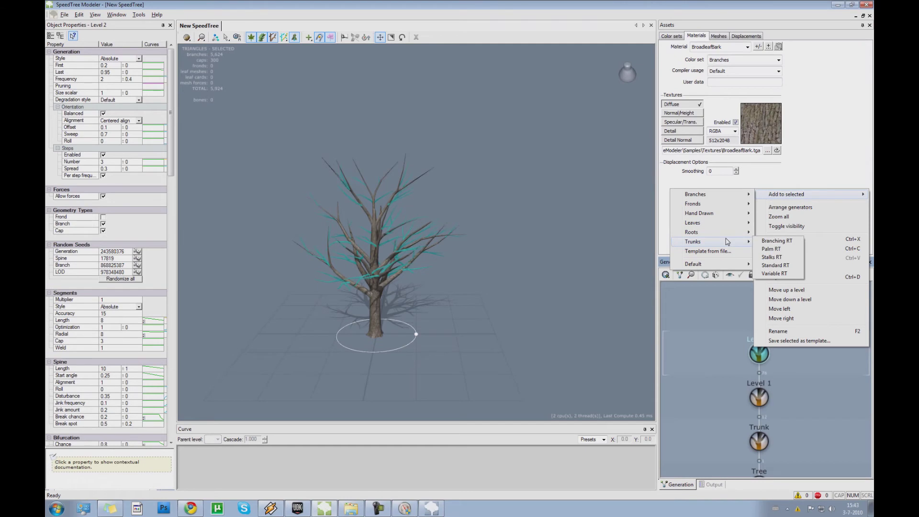
mouse_move(732, 194)
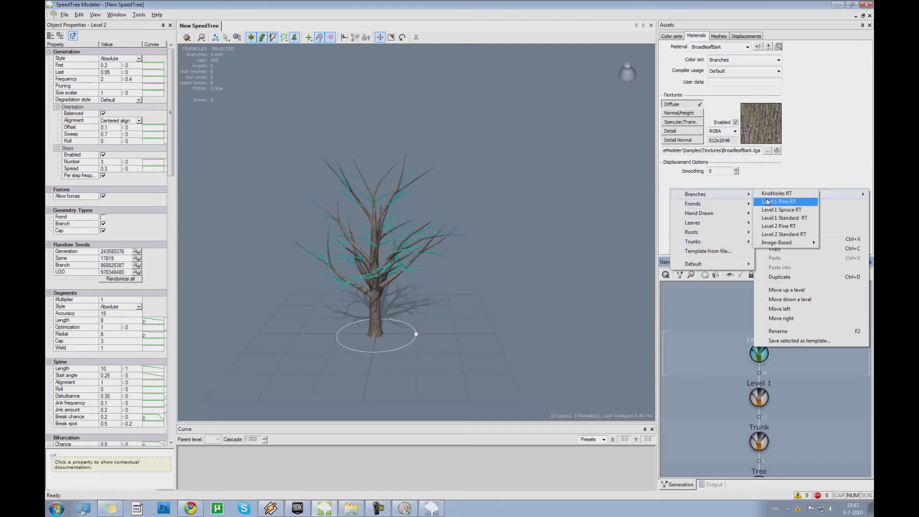
click(794, 235)
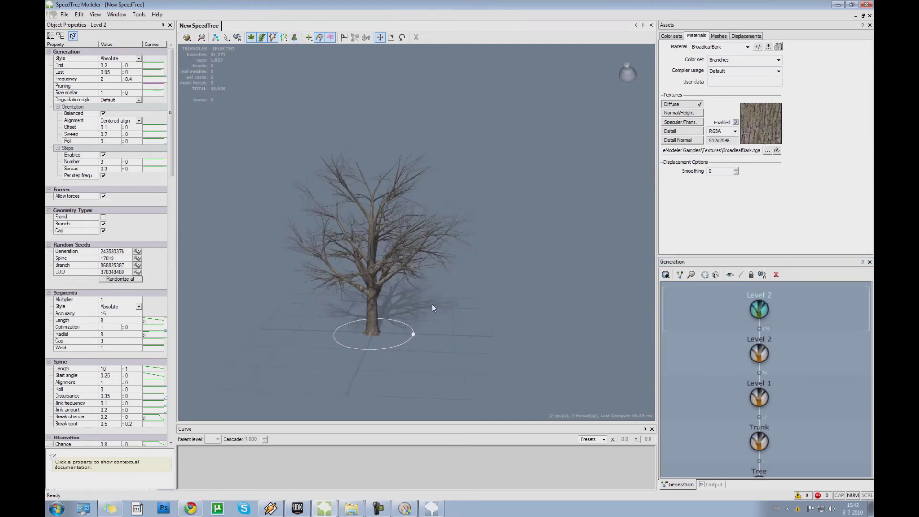
drag(463, 322, 516, 303)
scroll(510, 285, up, 4)
middle_drag(510, 286, 489, 281)
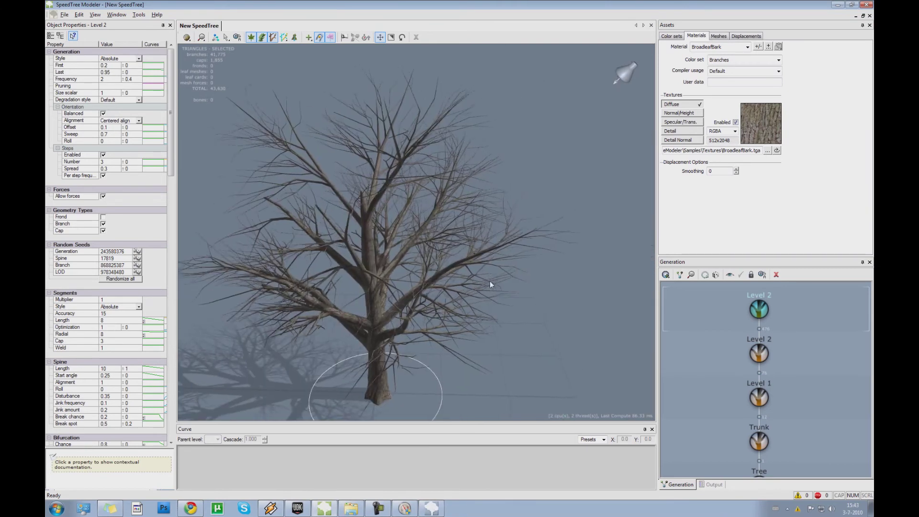
Add Standard RT leaves to the uppermost Level 2 branch generator.
right_click(756, 311)
mouse_move(773, 314)
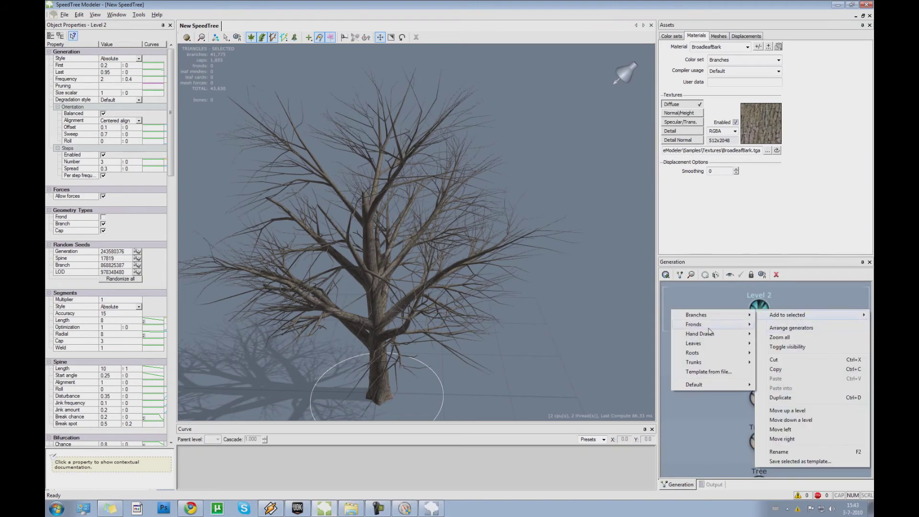
mouse_move(723, 345)
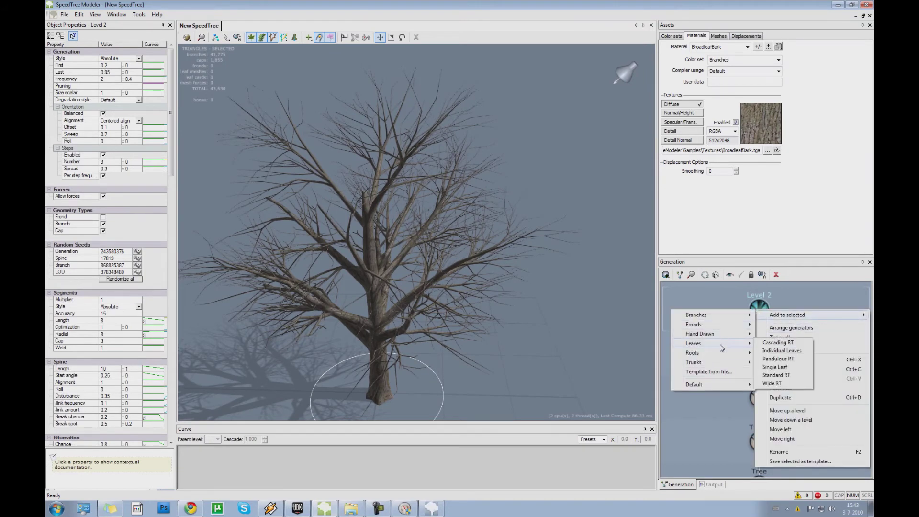
click(778, 375)
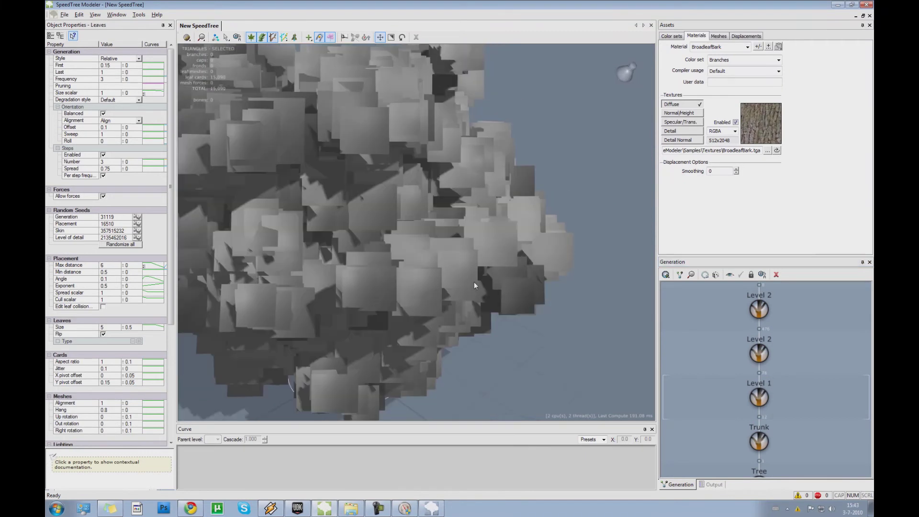
scroll(473, 282, down, 3)
key(h)
drag(342, 314, 421, 303)
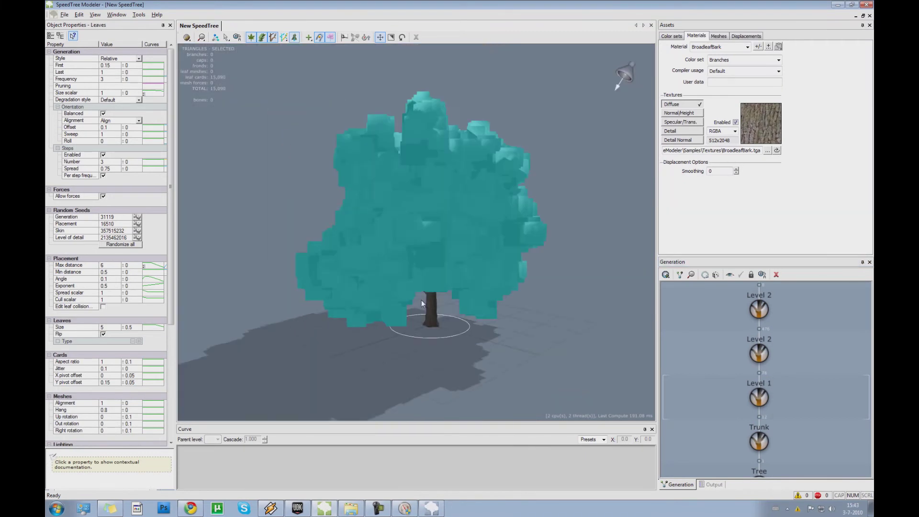
drag(742, 302, 749, 360)
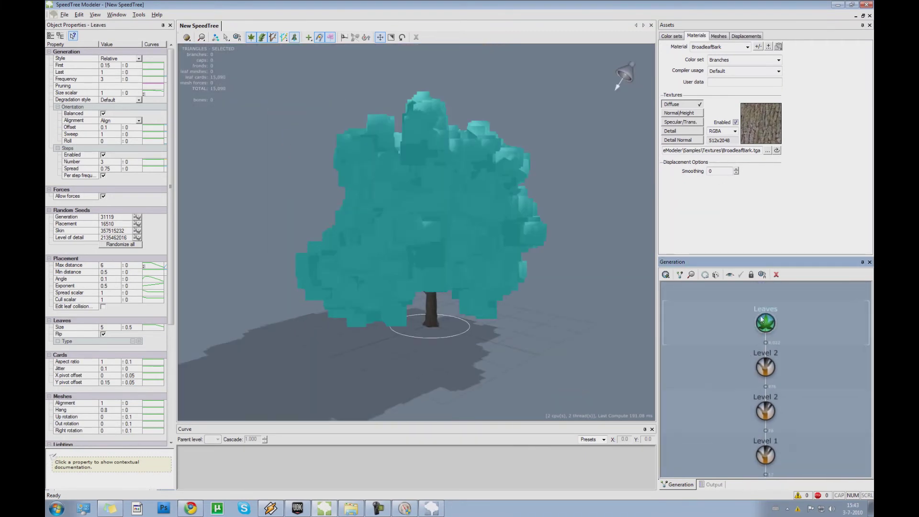
Add a leaf type to the Leaves generator and assign it the SampleLeaves_1 material.
click(139, 341)
click(138, 362)
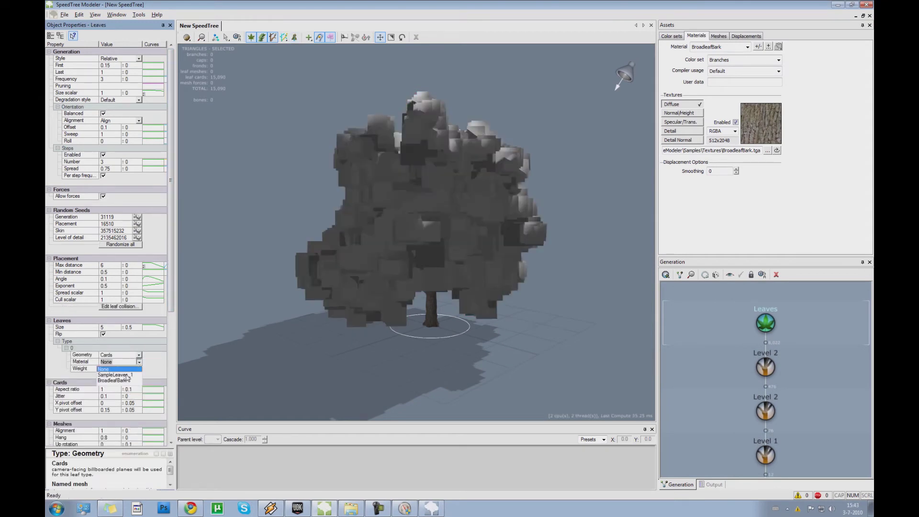
click(122, 375)
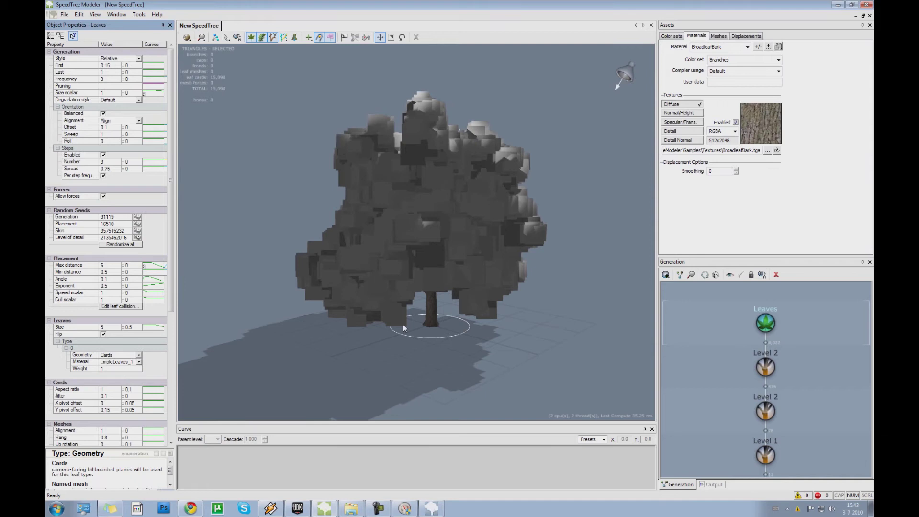
drag(403, 325, 466, 319)
click(458, 316)
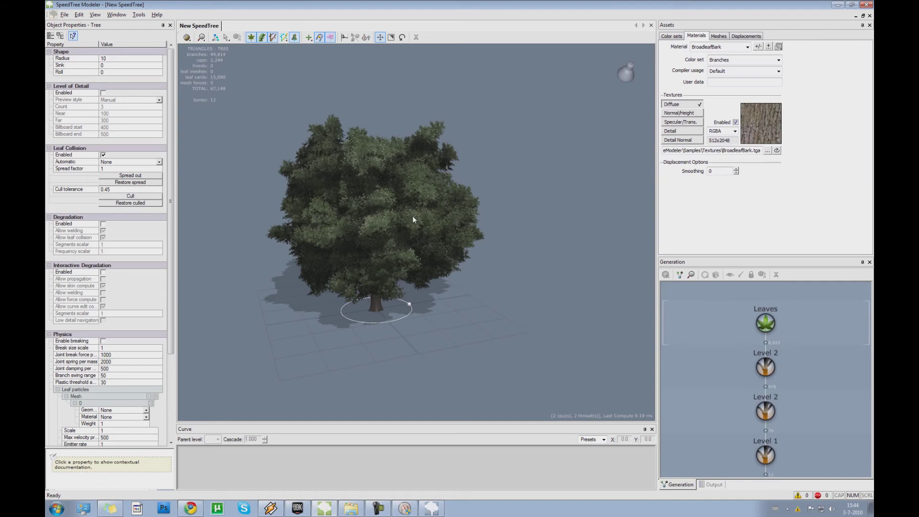
click(764, 324)
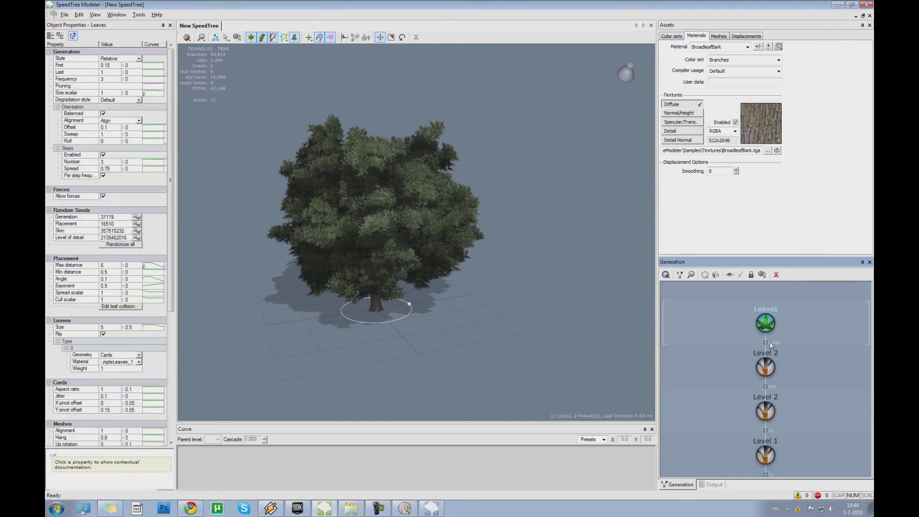
click(460, 284)
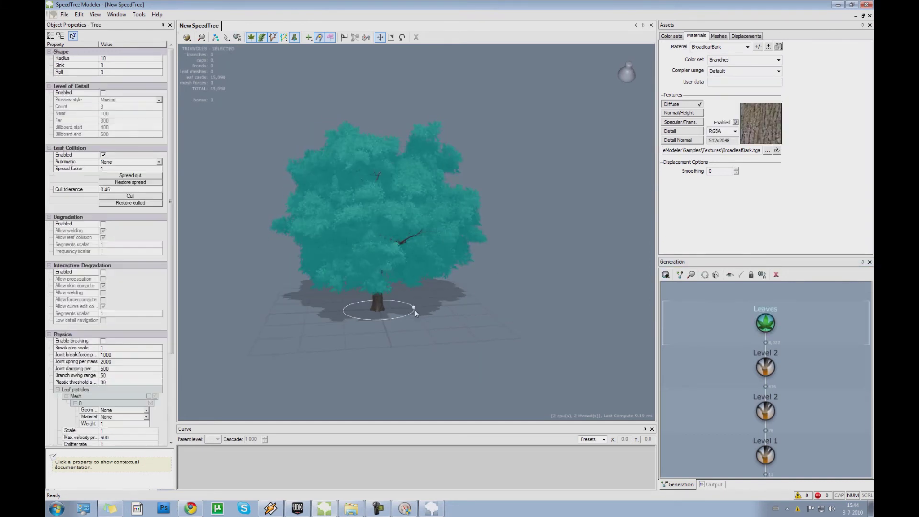
Set the generation frequency of the Leaves generator to 1.
mouse_move(414, 310)
mouse_down()
mouse_move(372, 299)
mouse_move(410, 308)
mouse_up()
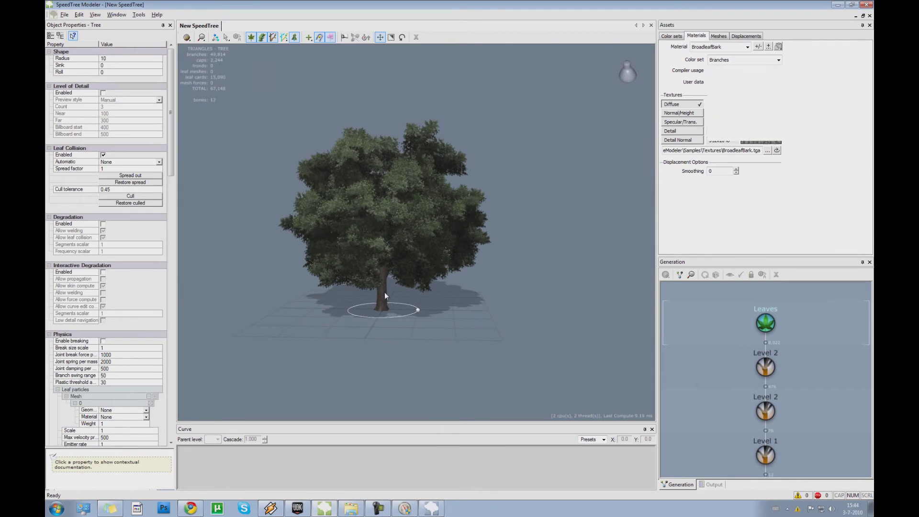
click(385, 296)
click(454, 306)
click(768, 368)
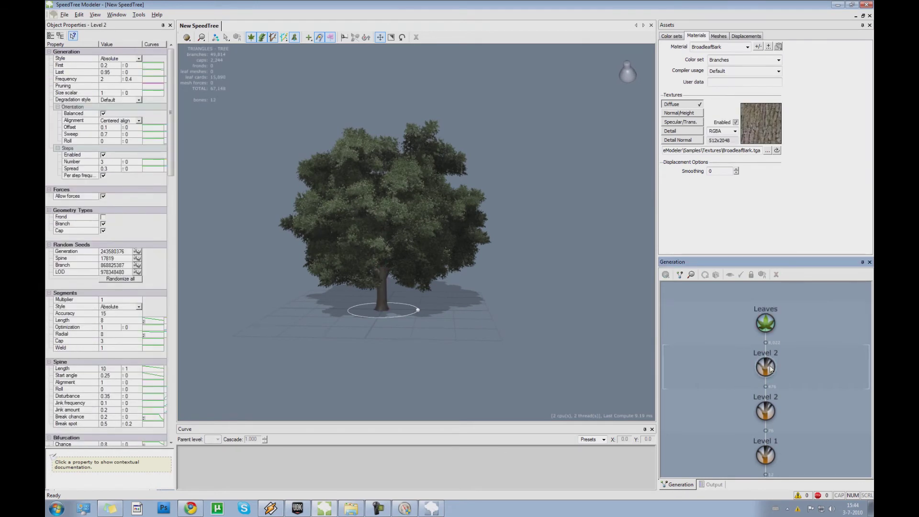
click(765, 323)
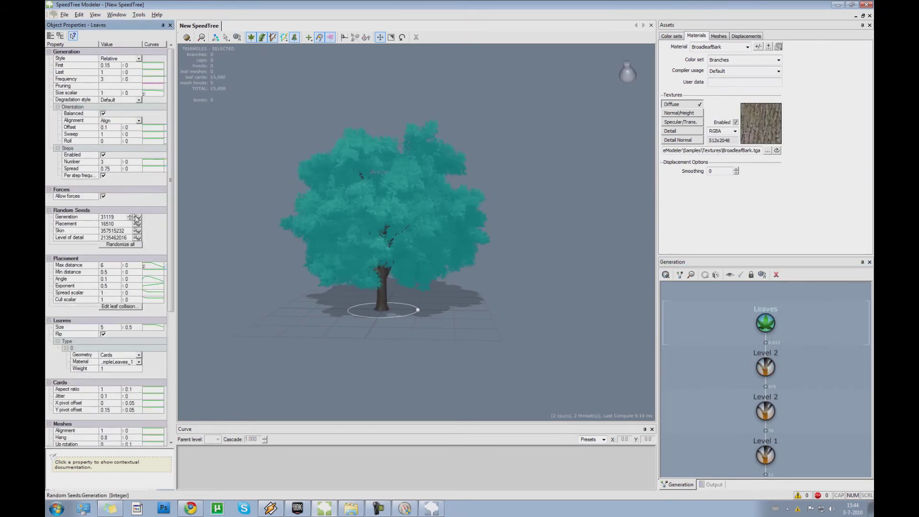
drag(170, 221, 168, 215)
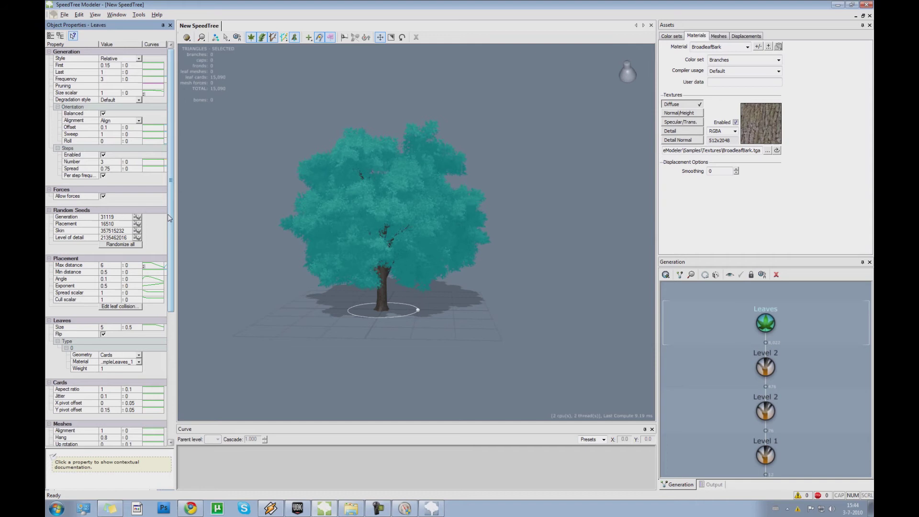
mouse_move(168, 214)
mouse_down()
mouse_move(169, 233)
mouse_move(169, 206)
mouse_up()
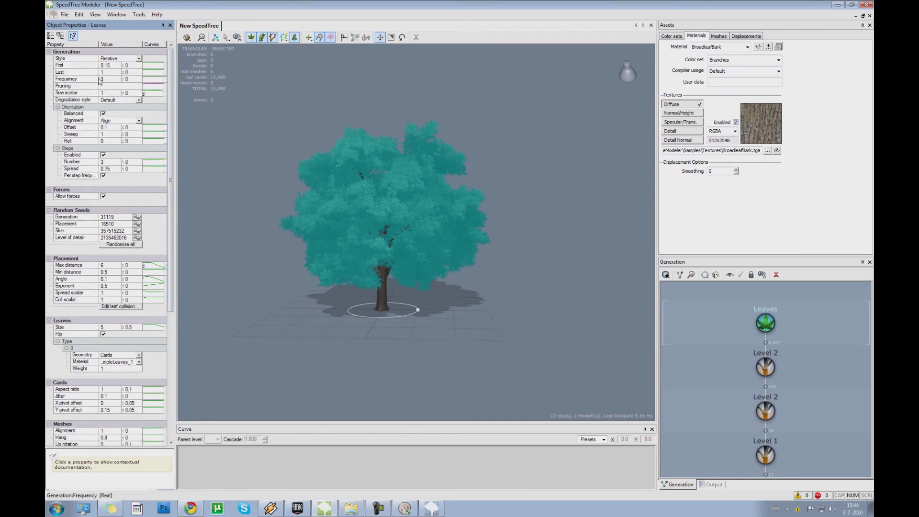
click(103, 79)
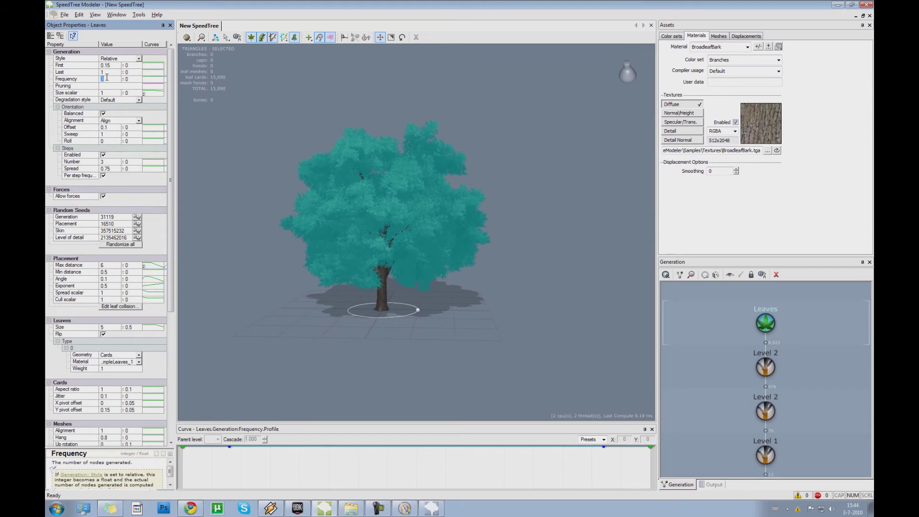
text(1)
key(Return)
drag(364, 236, 409, 228)
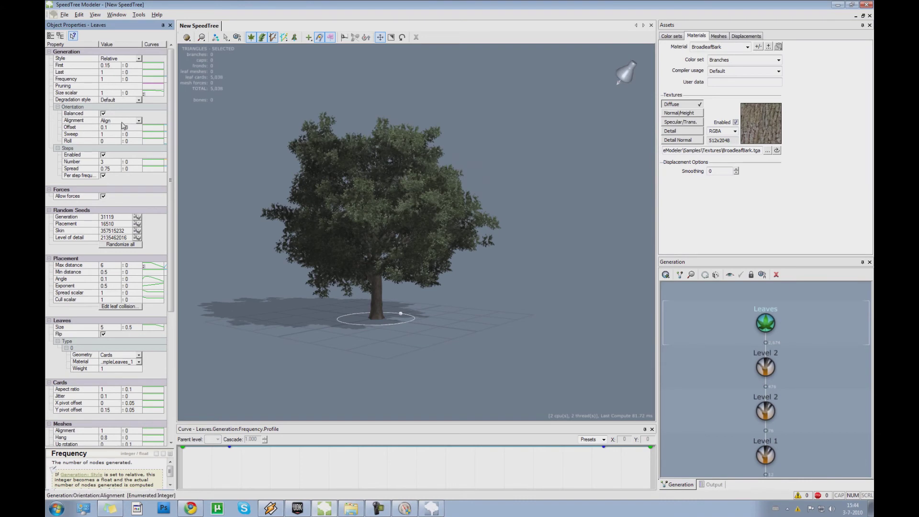
Try a step number of 1 for the leaves and settle on 2.
click(113, 161)
key(Return)
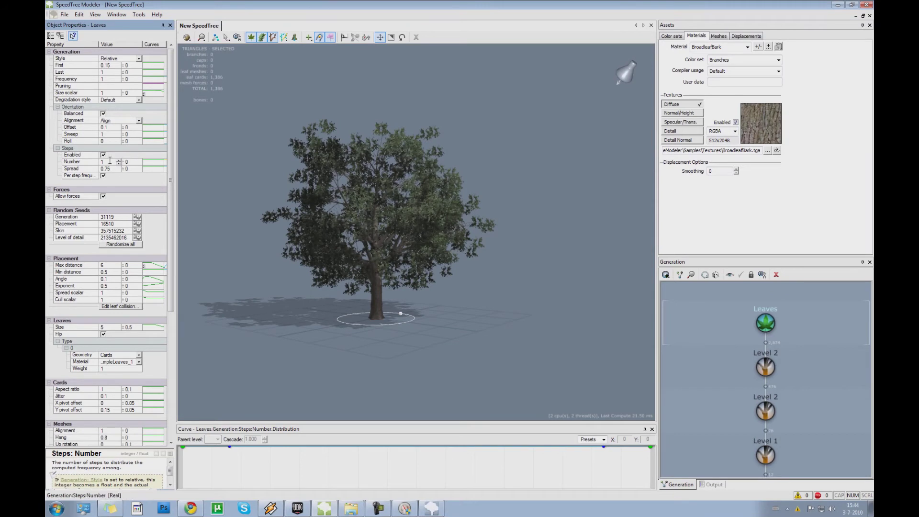
click(110, 161)
key(Return)
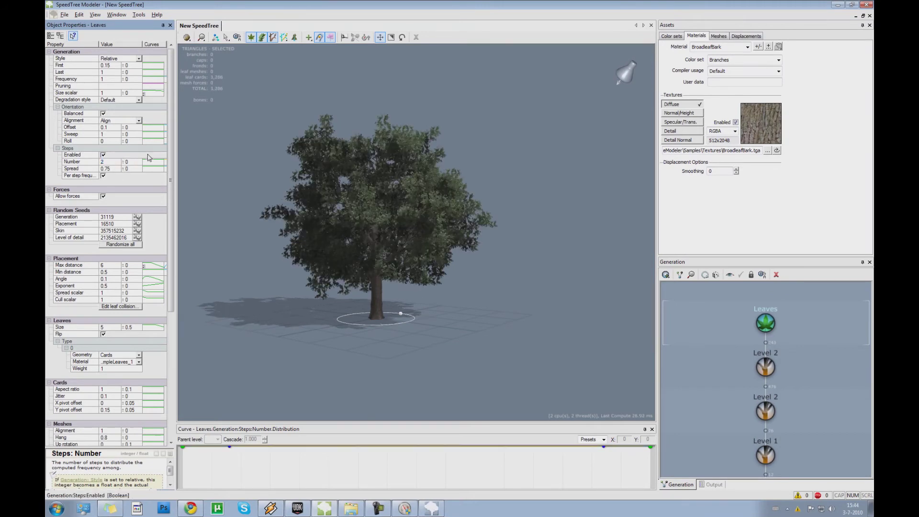
drag(316, 244, 185, 239)
click(268, 299)
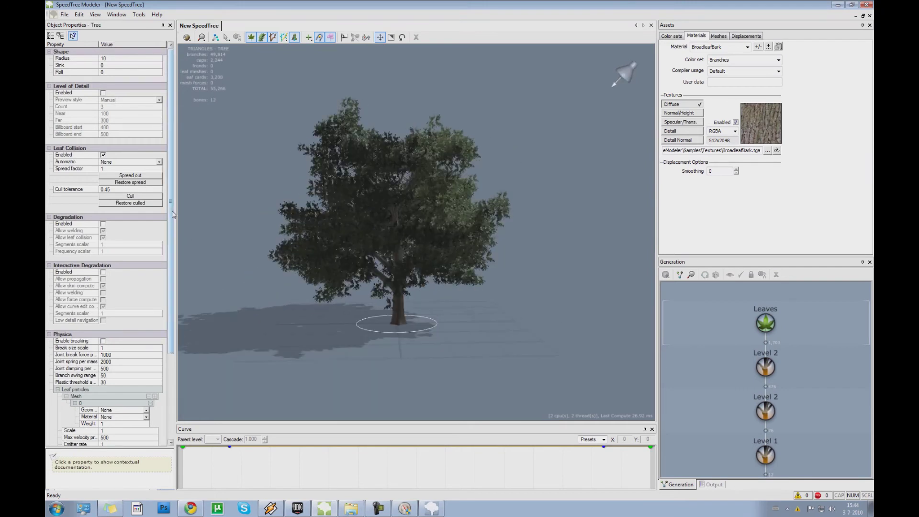
Set the generation frequency to 5 for the Level 1 generator and both Level 2 generators together.
click(758, 325)
click(762, 369)
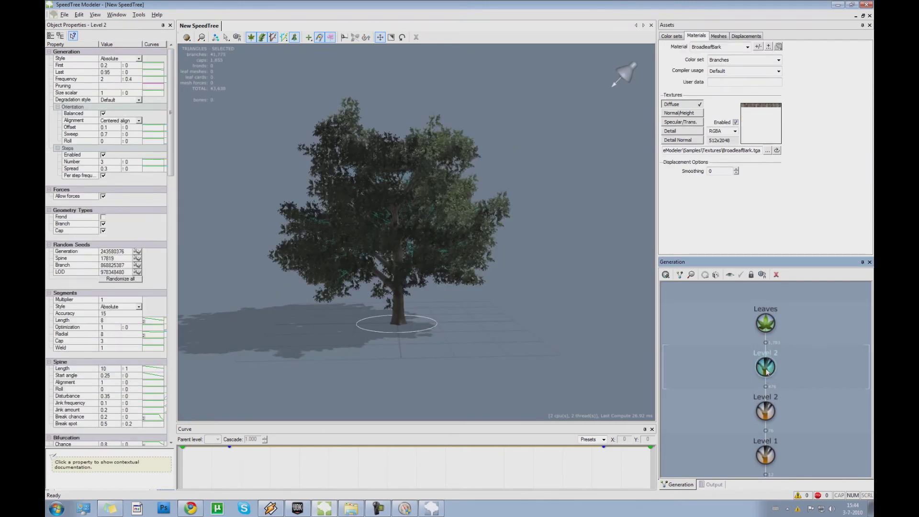
middle_drag(769, 399, 751, 321)
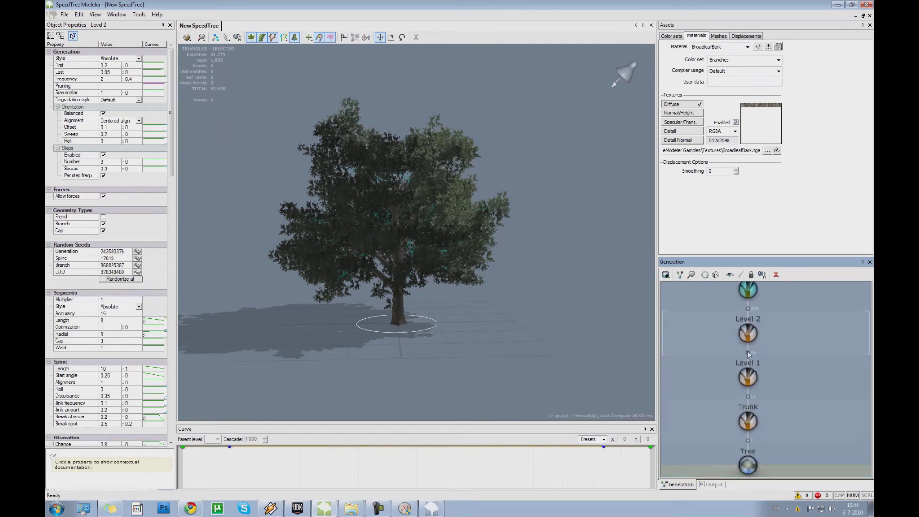
click(749, 339)
ctrl+click(749, 383)
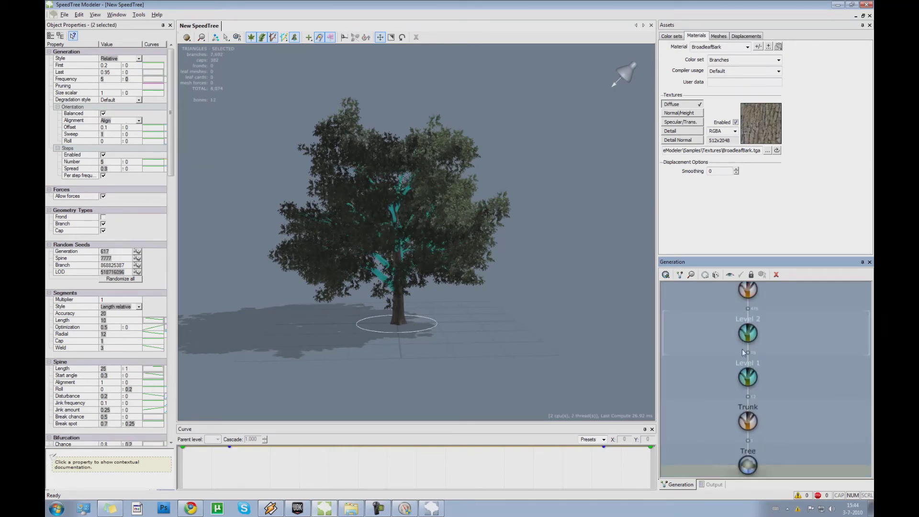
ctrl+click(748, 293)
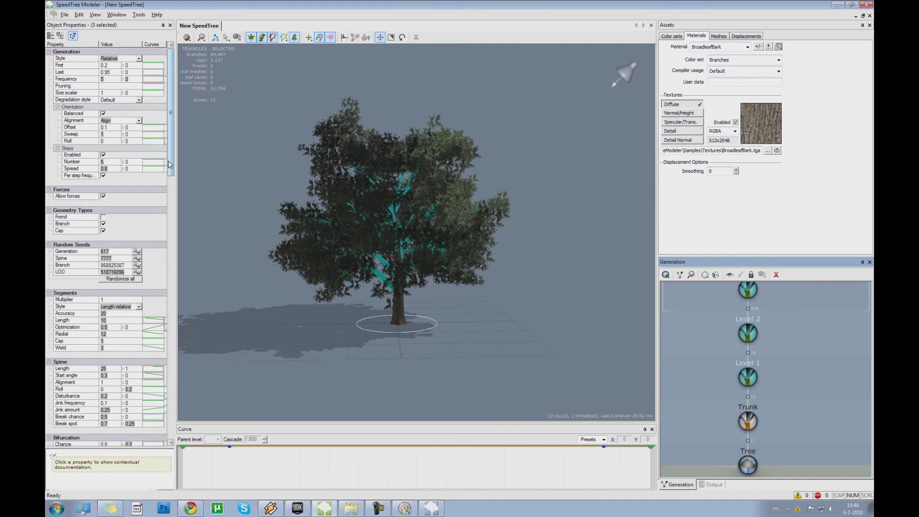
click(107, 80)
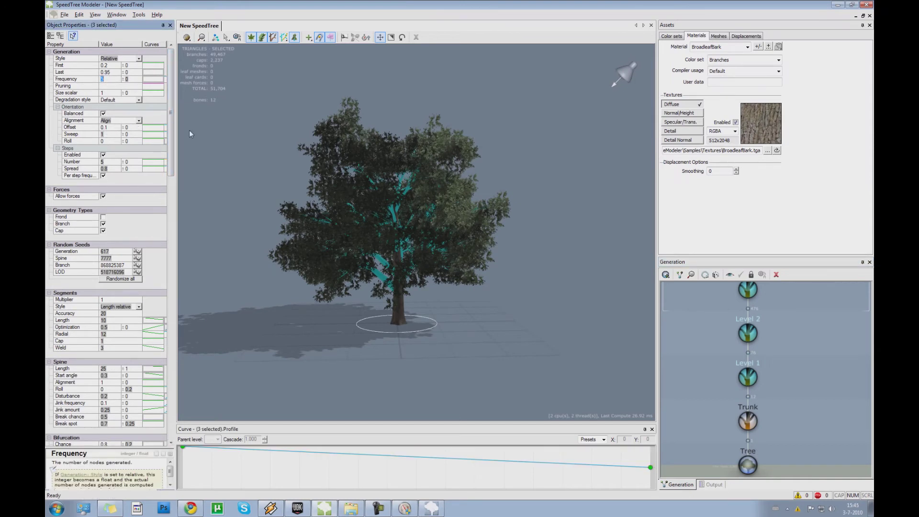
drag(173, 132, 175, 158)
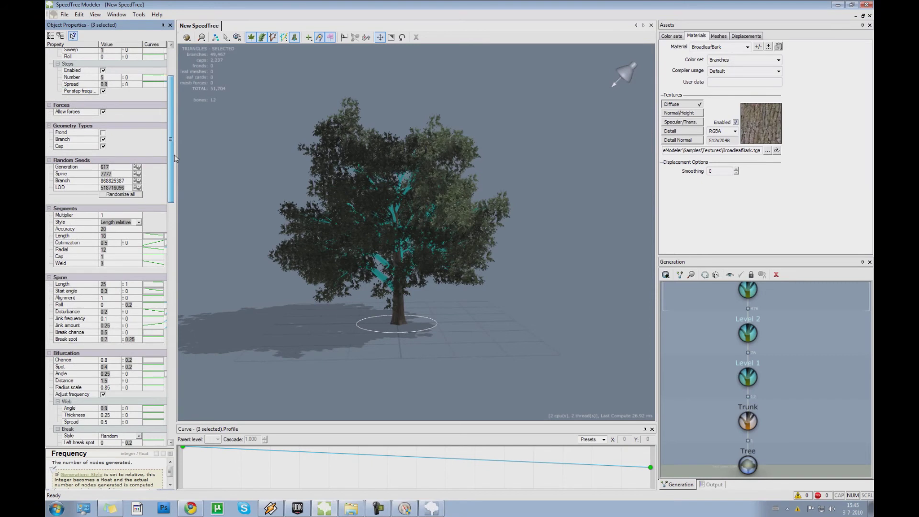
Set the segment accuracy to 10, length to 5 and radial to 3 for the three selected branch generators.
click(116, 230)
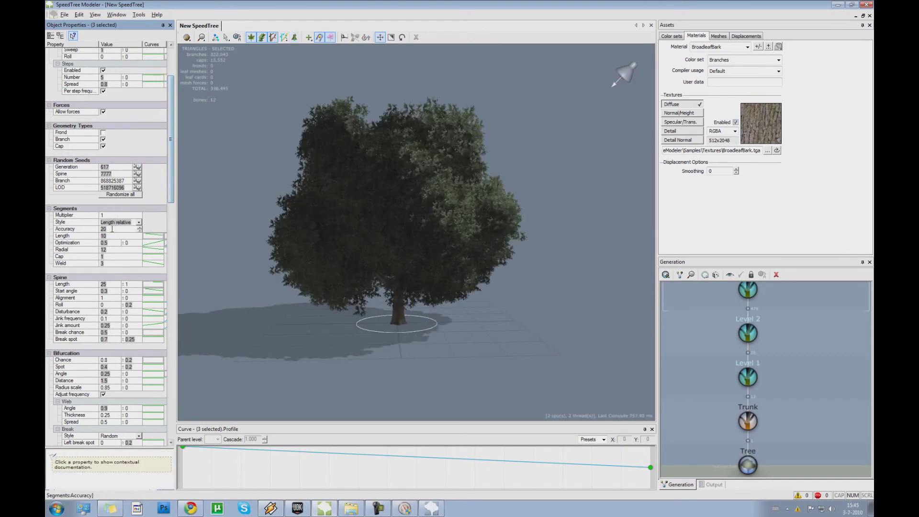
text(1)
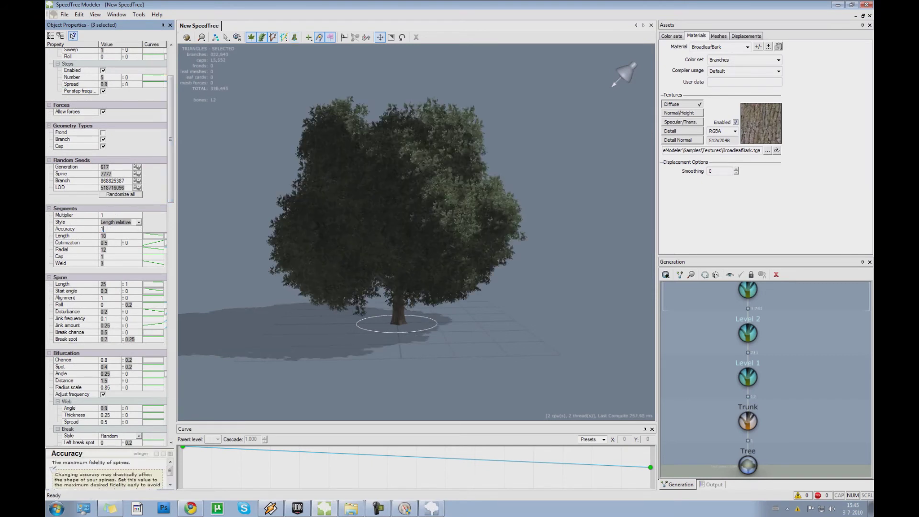
text(0)
click(111, 236)
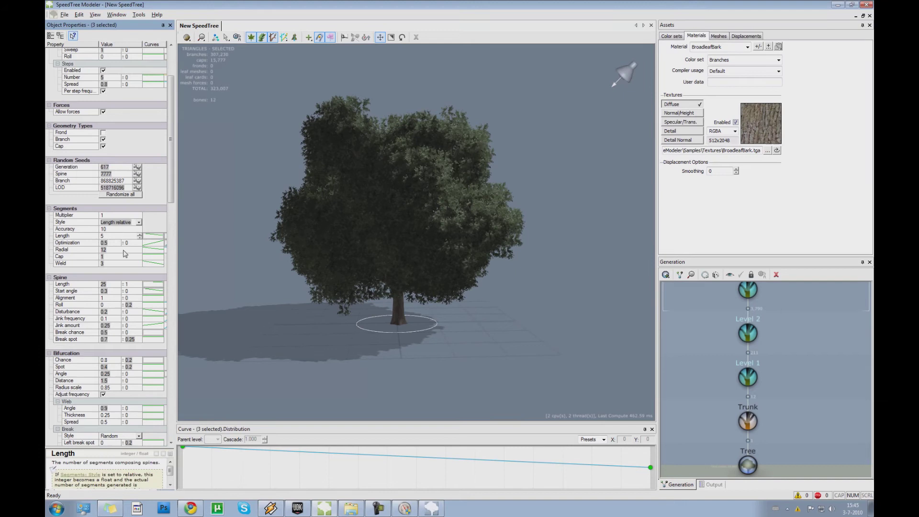
click(123, 250)
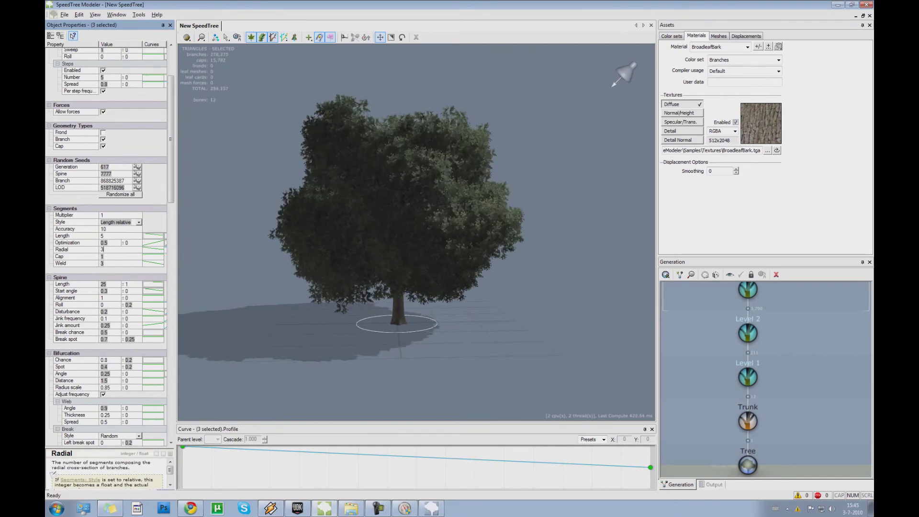
key(Return)
click(269, 284)
drag(329, 314, 408, 320)
Set the segment style of the uppermost Level 2 branch generator to Relative.
click(743, 337)
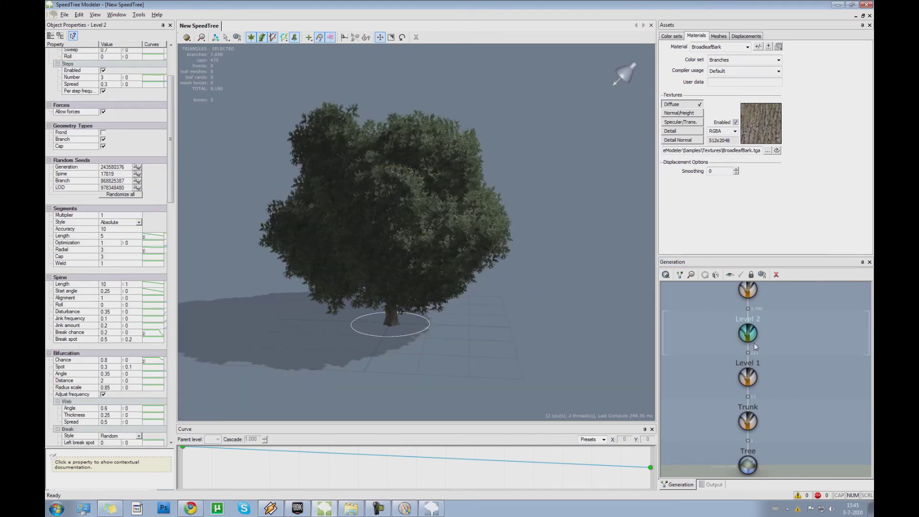
click(749, 295)
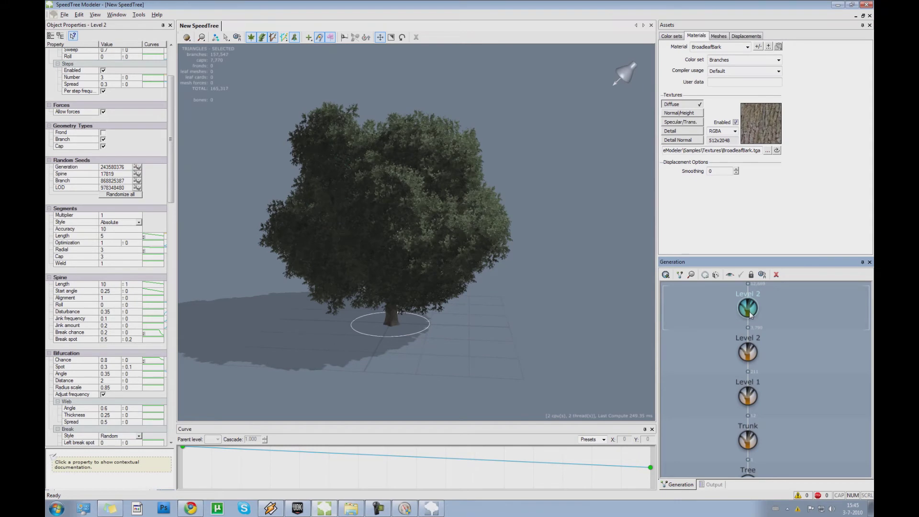
scroll(169, 158, up, 4)
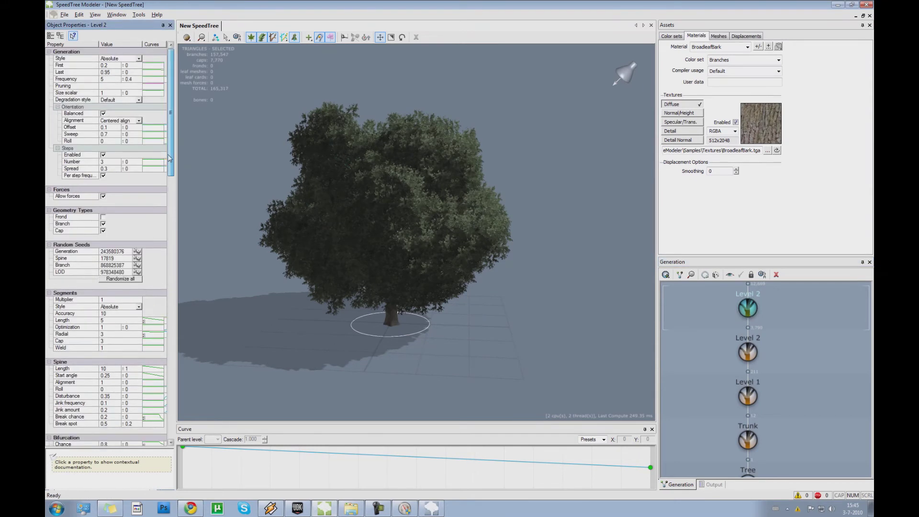
scroll(169, 165, down, 5)
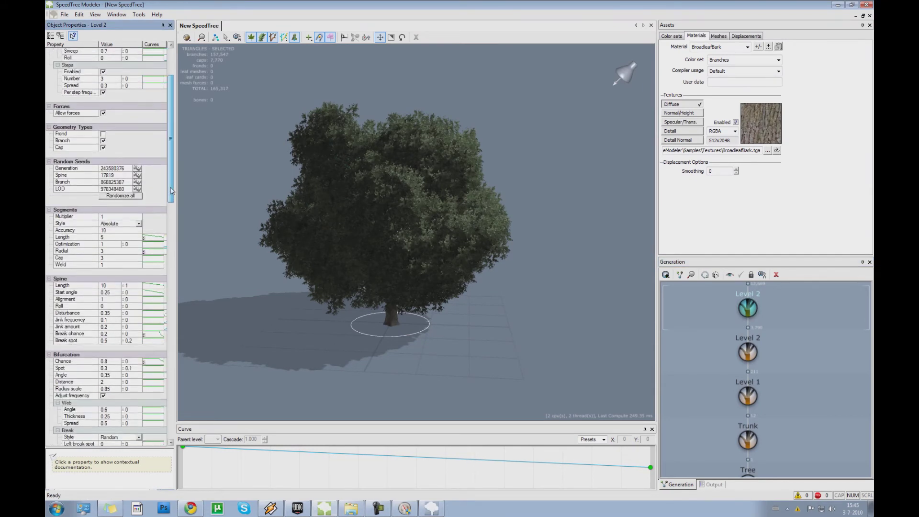
click(118, 210)
click(111, 217)
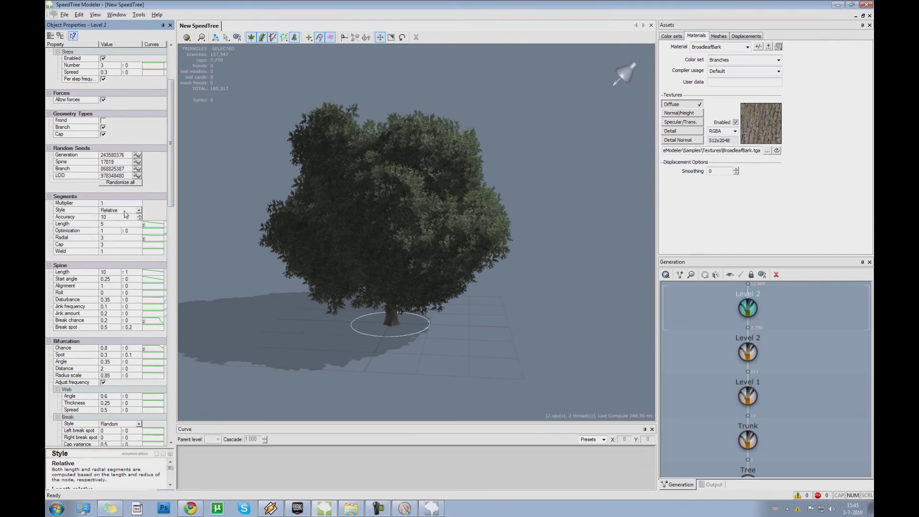
Try the Length relative and Radial/width relative segment styles on the uppermost Level 2 branches and return to Relative.
click(126, 211)
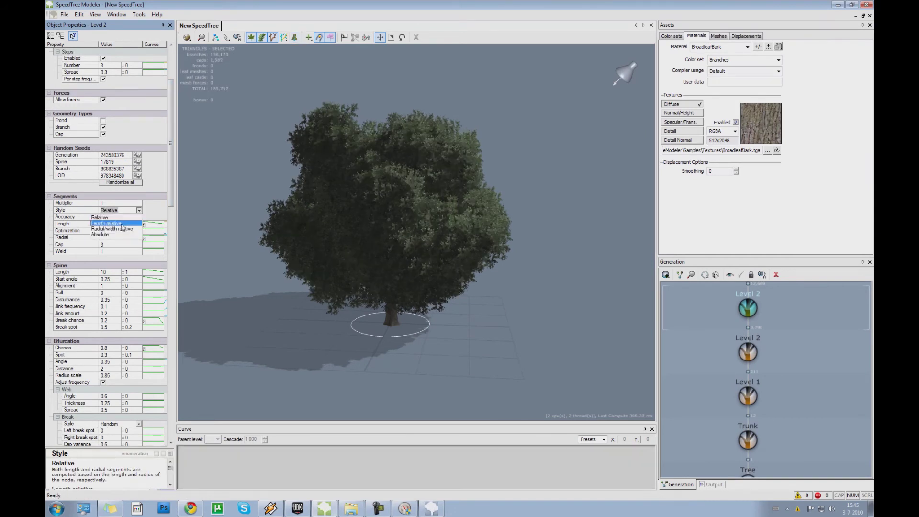
click(127, 223)
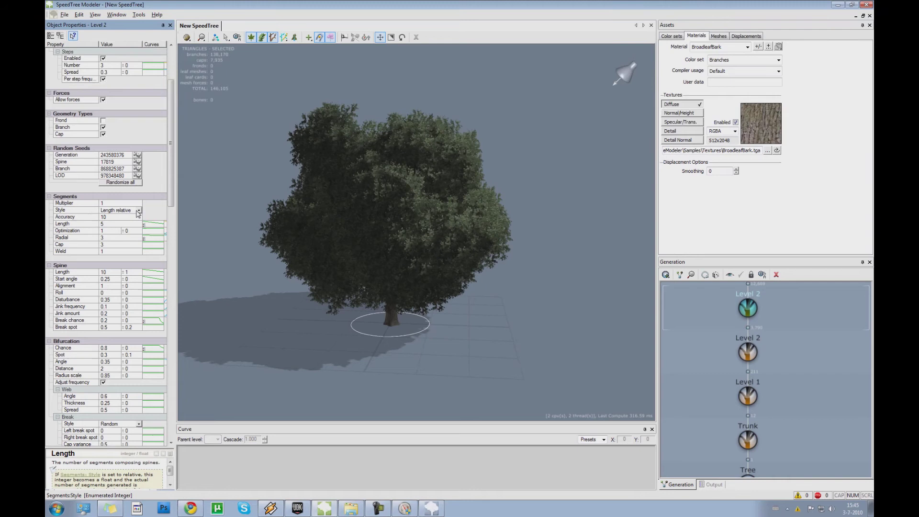
click(138, 210)
click(133, 230)
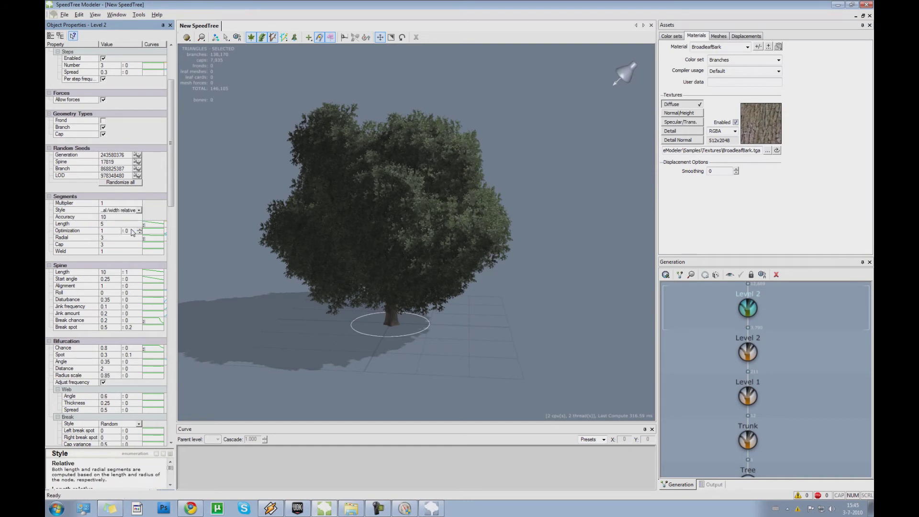
click(130, 211)
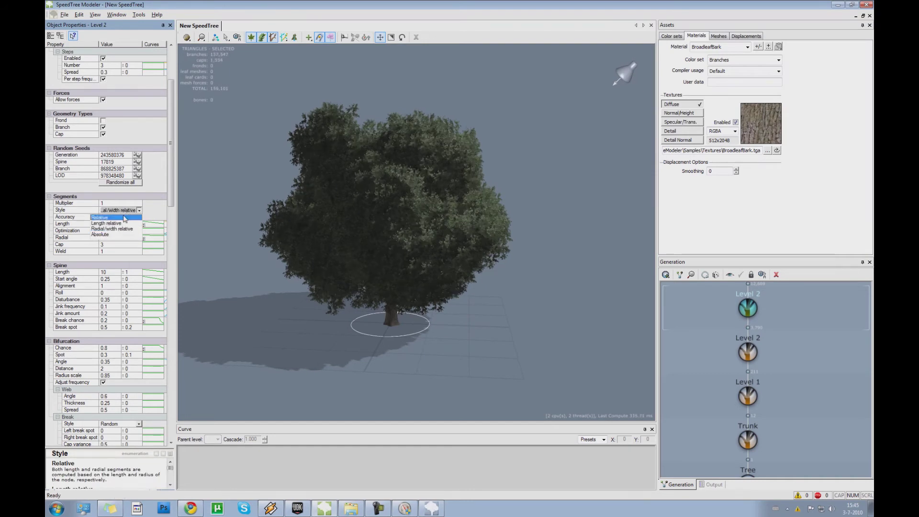
click(124, 218)
click(115, 239)
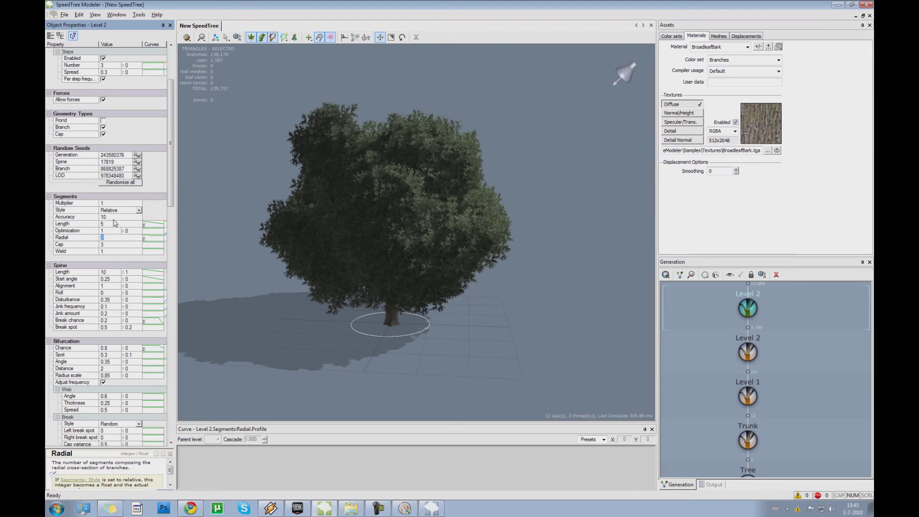
click(113, 220)
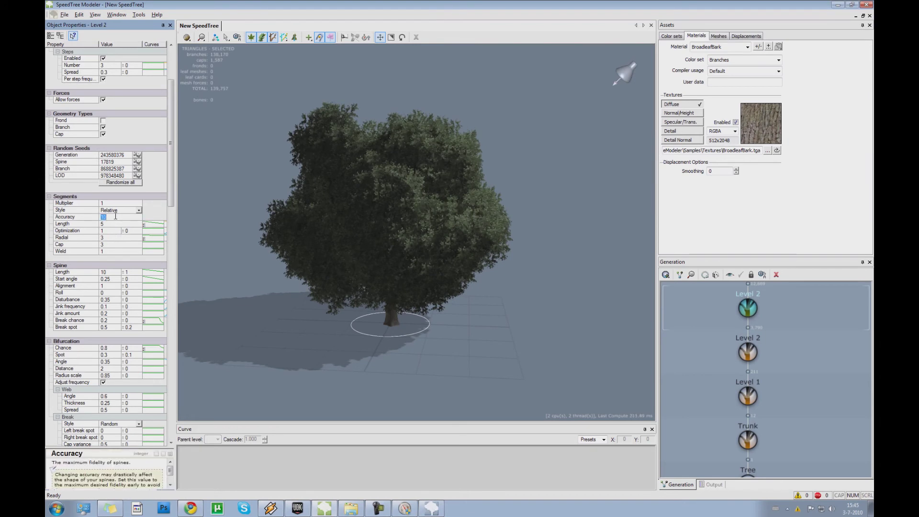
Delete the uppermost Level 2 branch generator.
scroll(160, 192, up, 5)
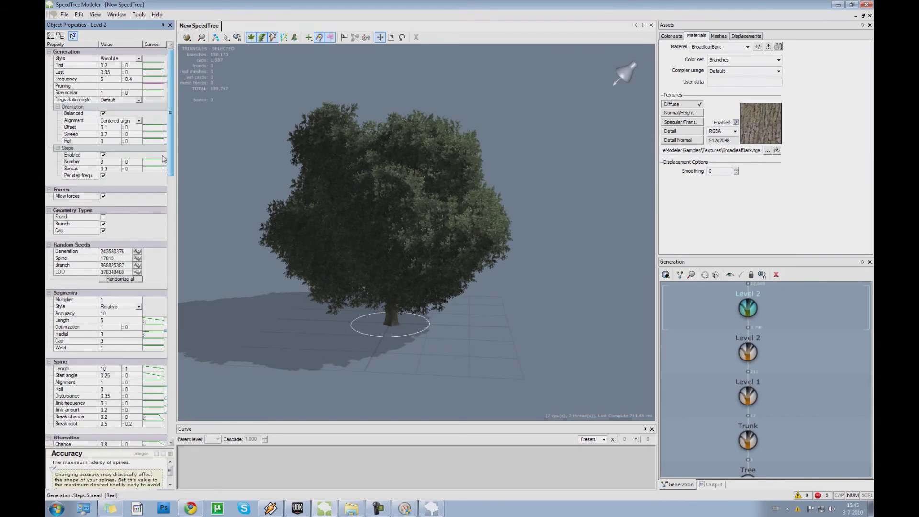
click(746, 309)
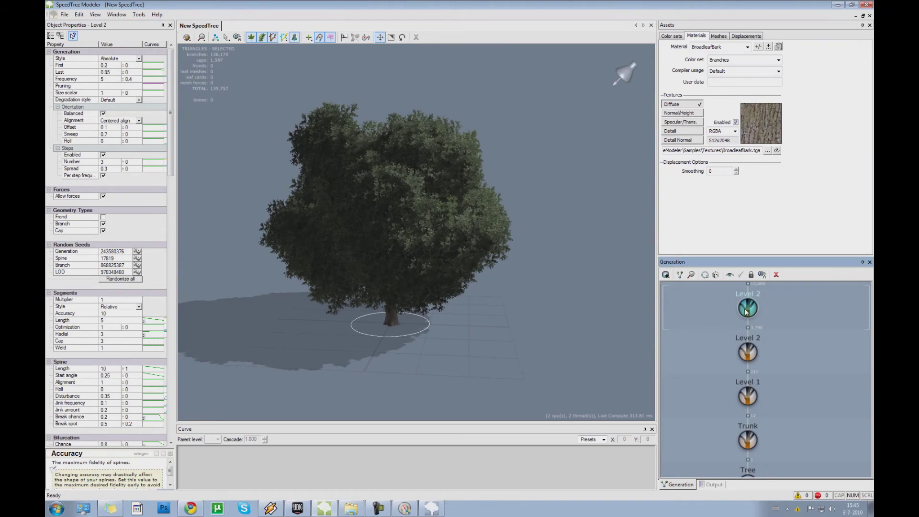
key(Delete)
Add another Level 2 branch generator on top of the existing Level 2 generator.
middle_drag(745, 350, 757, 422)
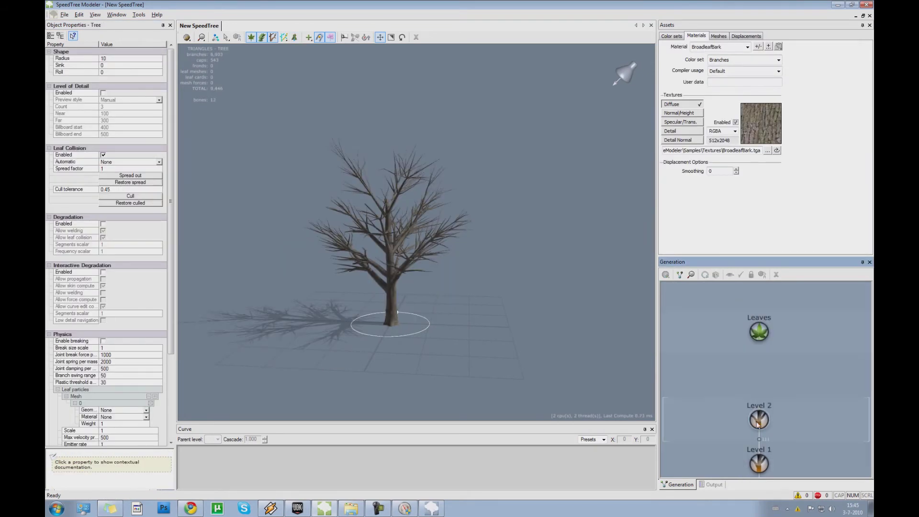
click(760, 421)
right_click(760, 420)
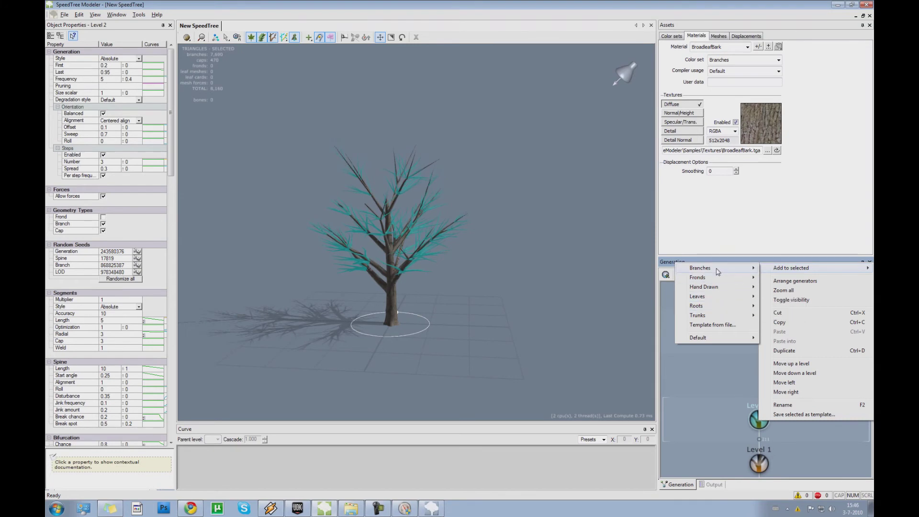
mouse_move(748, 272)
click(808, 309)
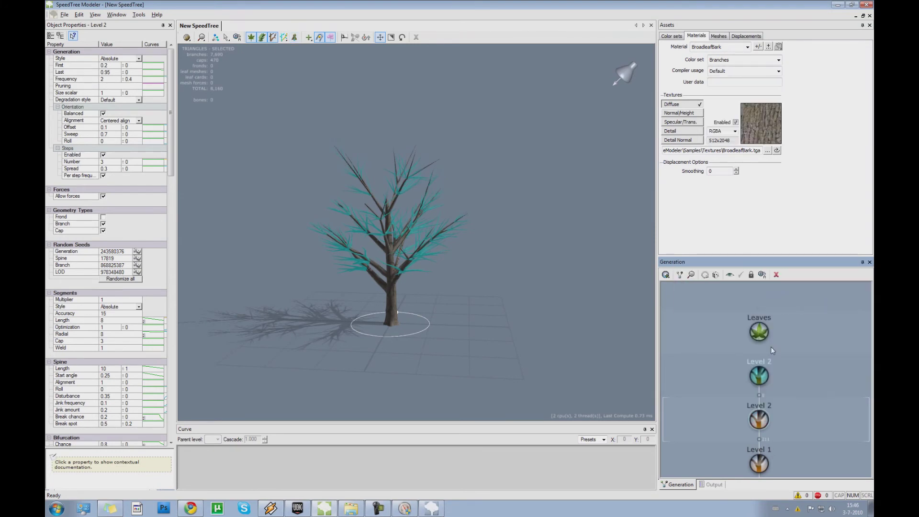
click(761, 370)
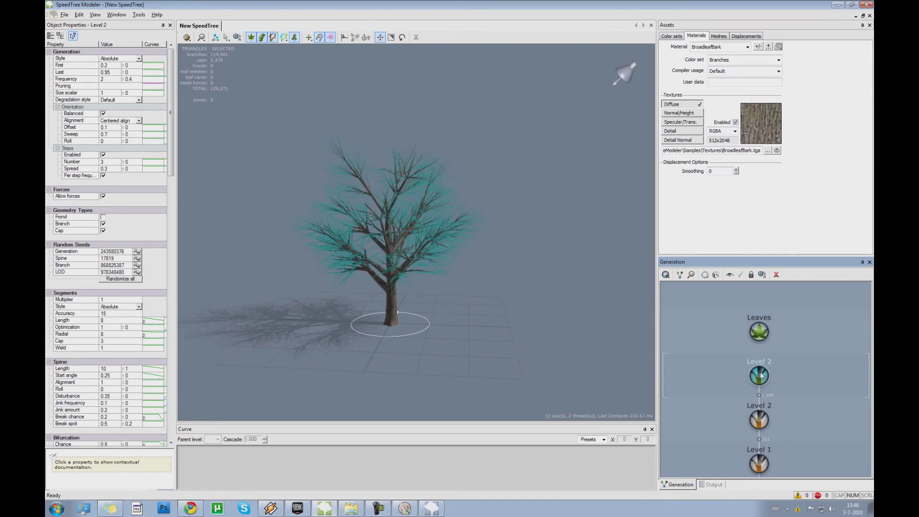
Set the segment style of the lower Level 2 branch generator to Relative.
click(763, 425)
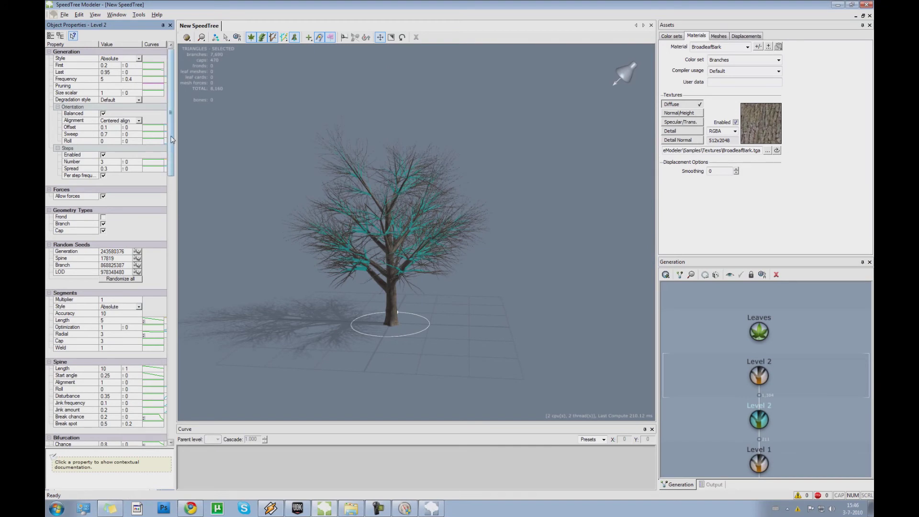
drag(171, 139, 171, 156)
click(123, 263)
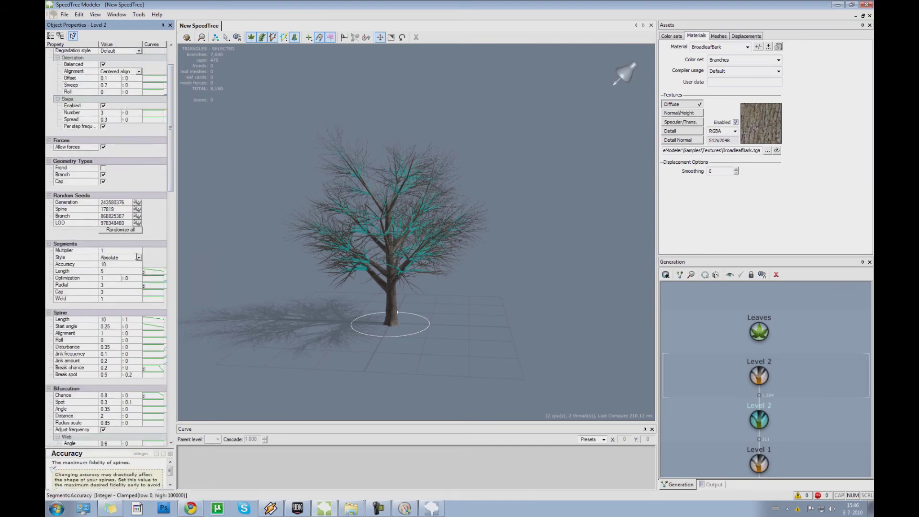
click(138, 257)
click(129, 268)
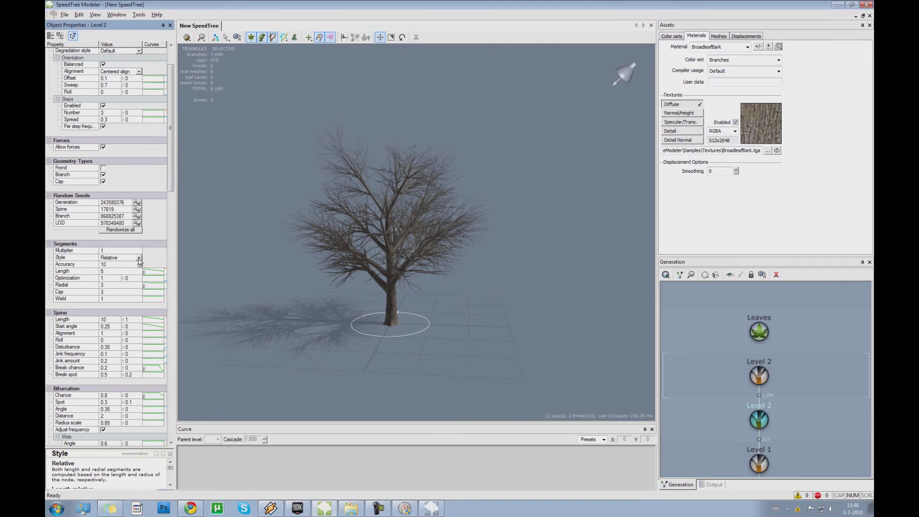
Try the Length relative and Radial/width relative segment styles on the lower Level 2 branches and return to Relative.
click(139, 258)
click(115, 271)
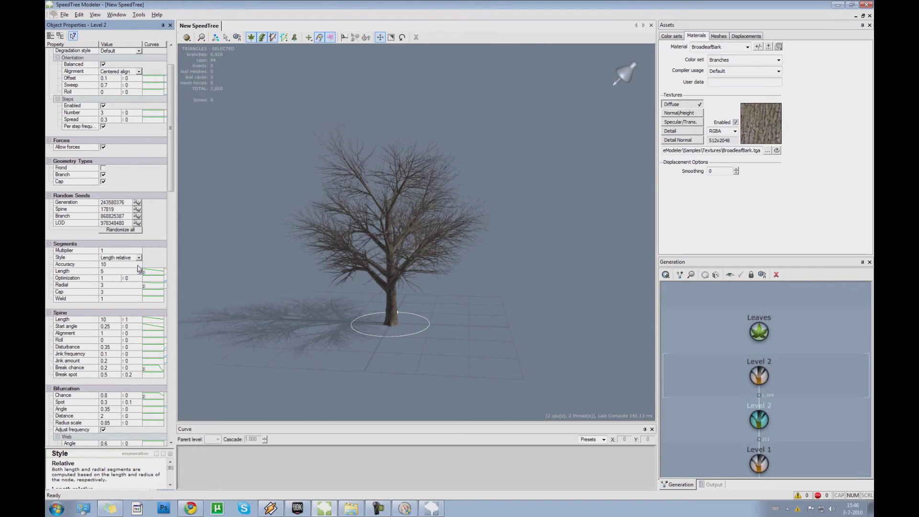
click(139, 258)
click(134, 278)
click(139, 258)
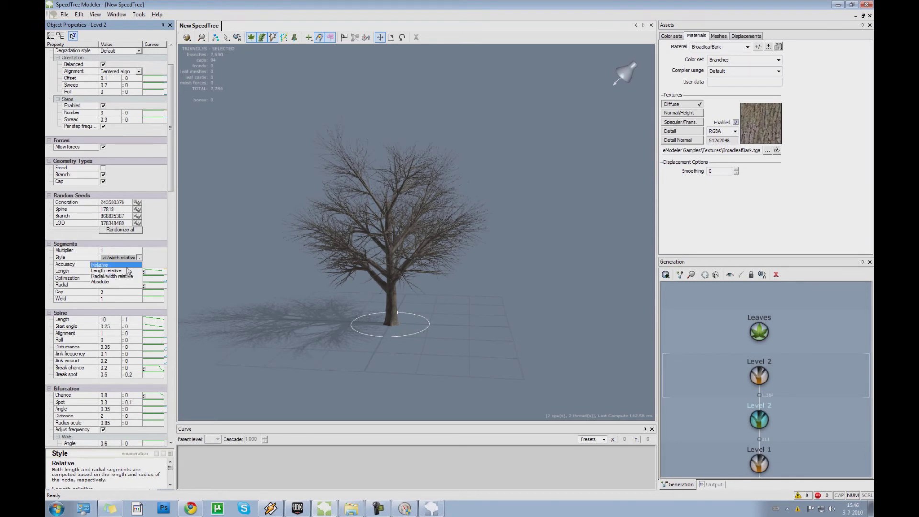
click(128, 267)
Set the lower Level 2 generator's segment accuracy to 20 and segment length to 10.
click(118, 265)
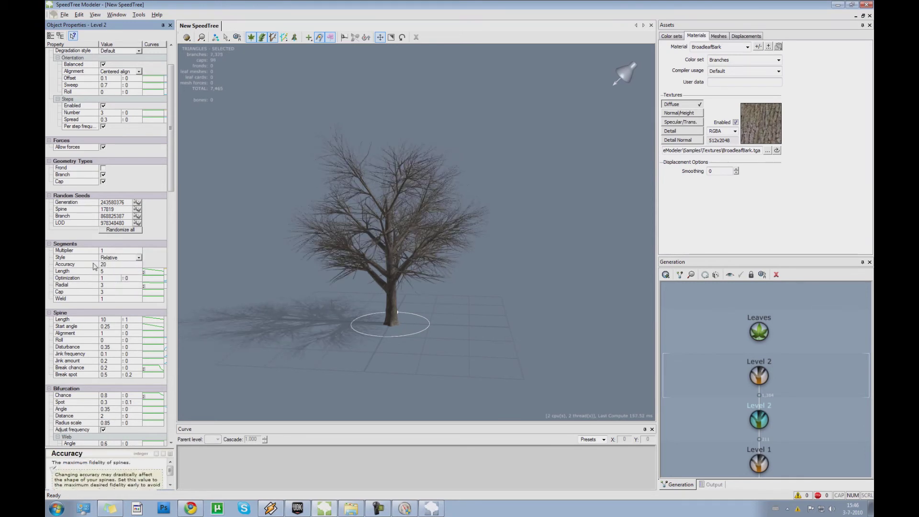
click(103, 272)
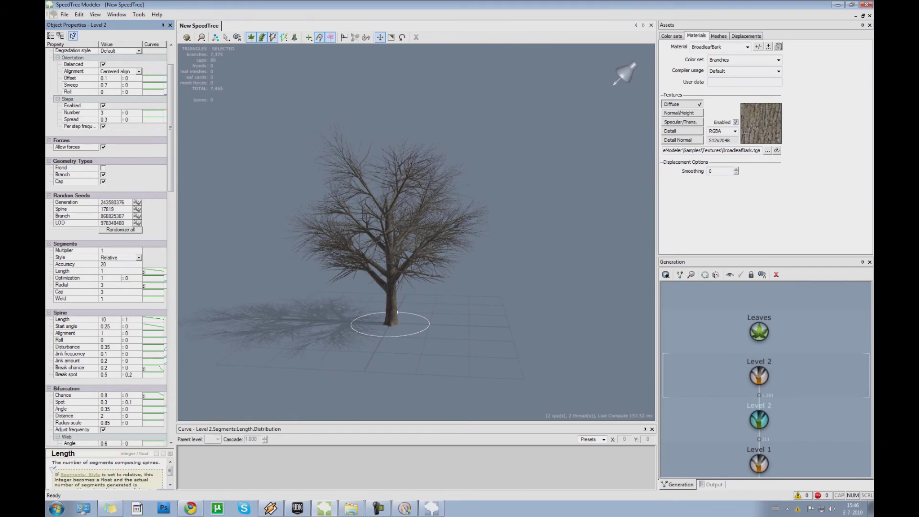
key(Return)
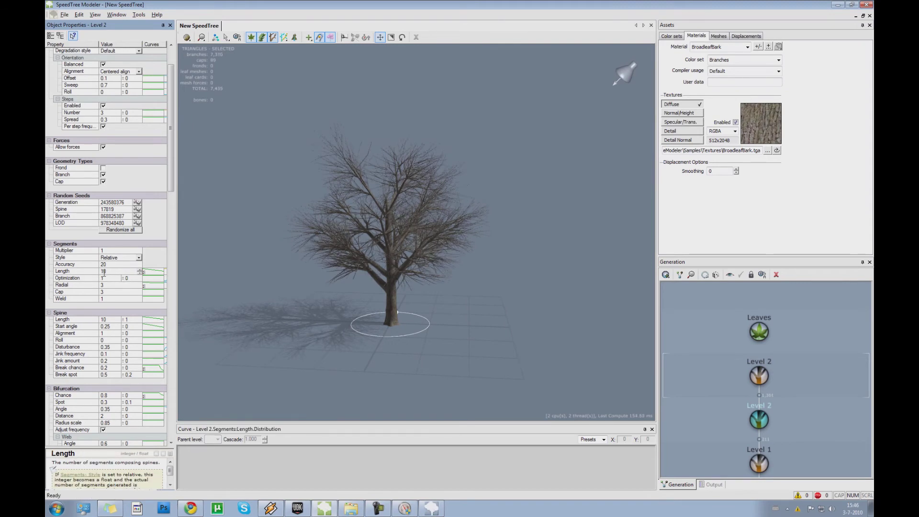
Remove the upper Level 2 branch generator from the generation graph.
click(764, 381)
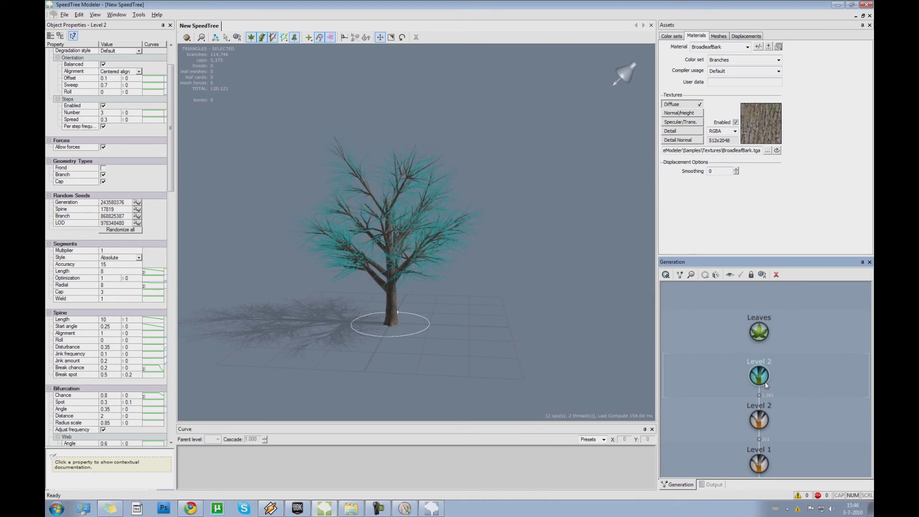
key(Delete)
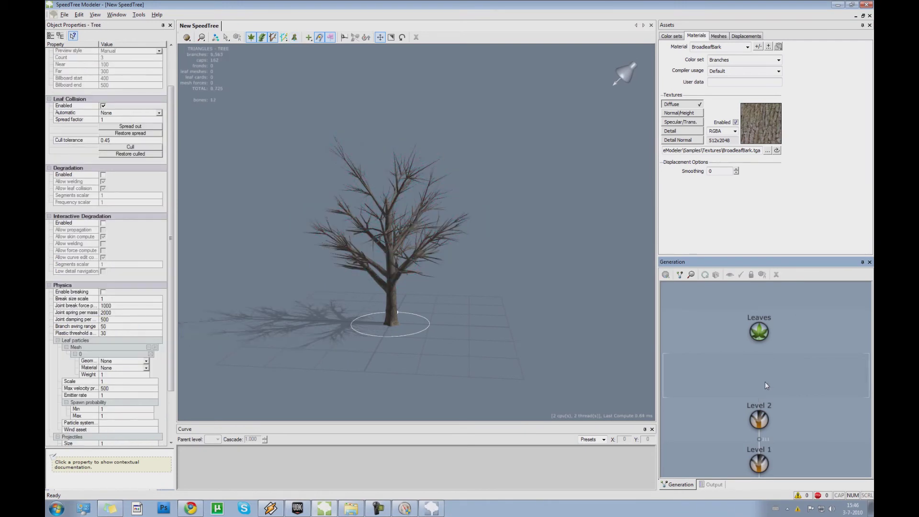
Examine the bare tree's trunk and branches up close from different angles.
drag(421, 271, 358, 287)
right_click(358, 286)
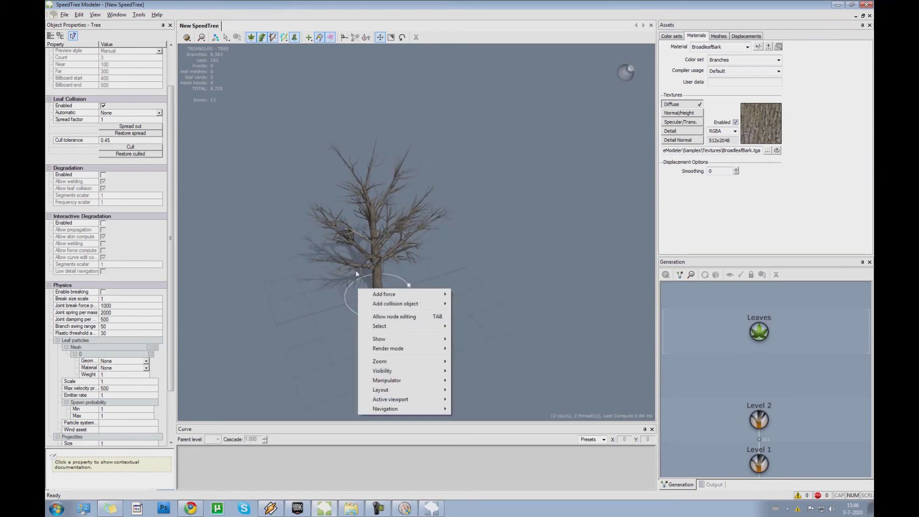
click(357, 267)
scroll(380, 283, down, 3)
scroll(380, 282, up, 5)
middle_drag(380, 282, 395, 275)
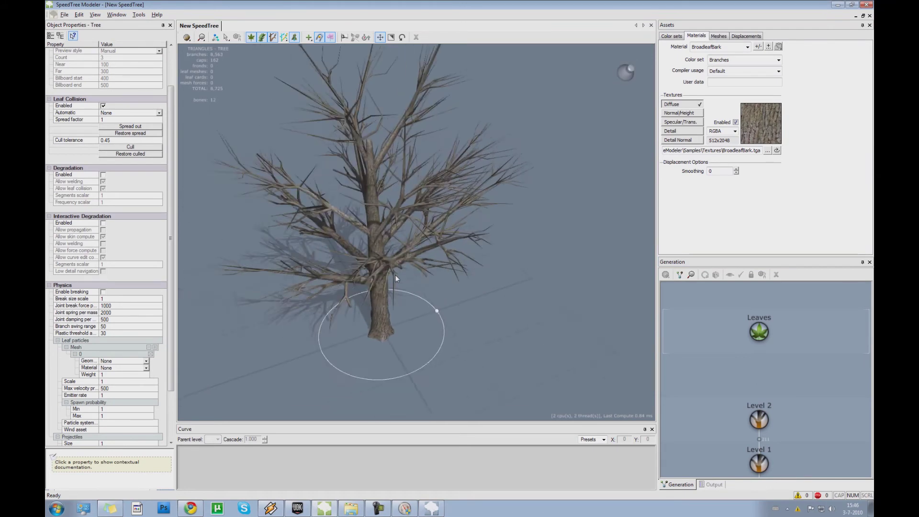
scroll(395, 275, up, 2)
drag(395, 275, 426, 265)
Connect the Level 2 branch generator to the Leaves generator and check the leafy tree from several angles.
drag(759, 420, 760, 335)
scroll(515, 336, down, 5)
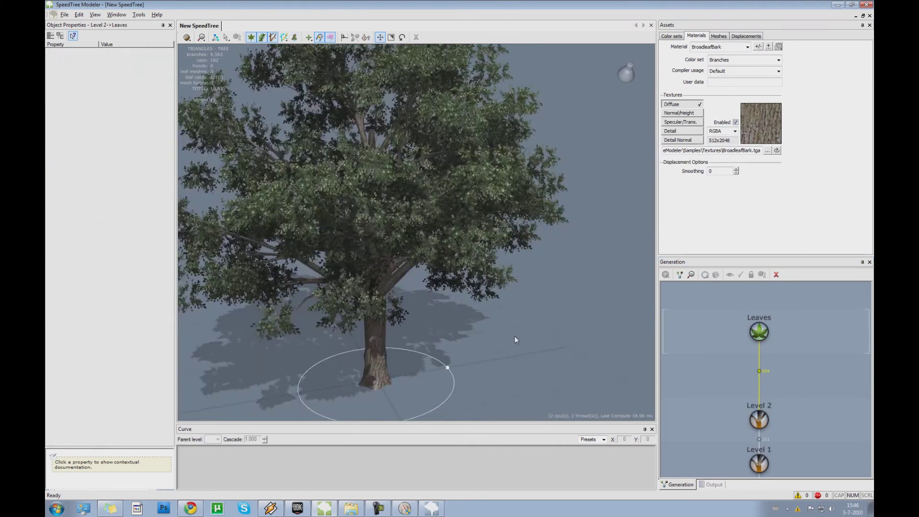
scroll(523, 335, down, 2)
mouse_move(523, 335)
mouse_down()
mouse_move(487, 333)
mouse_move(522, 342)
mouse_up()
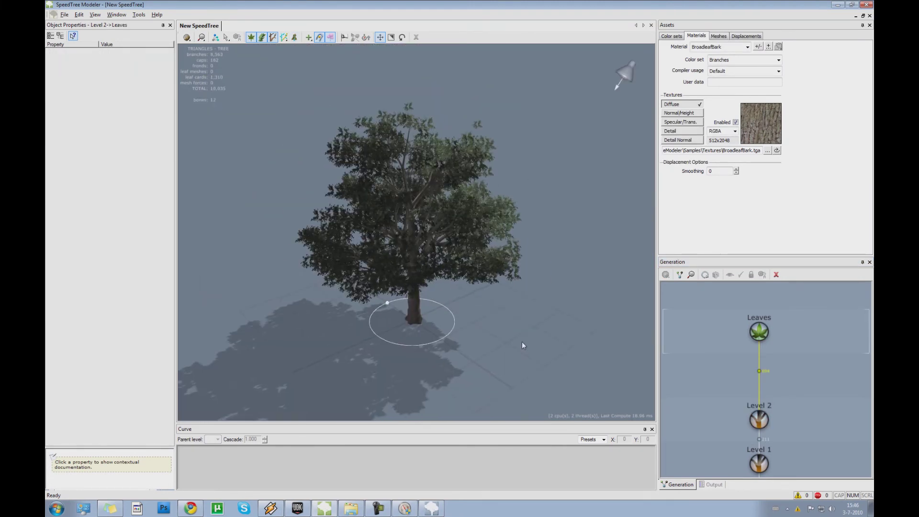
drag(458, 330, 487, 340)
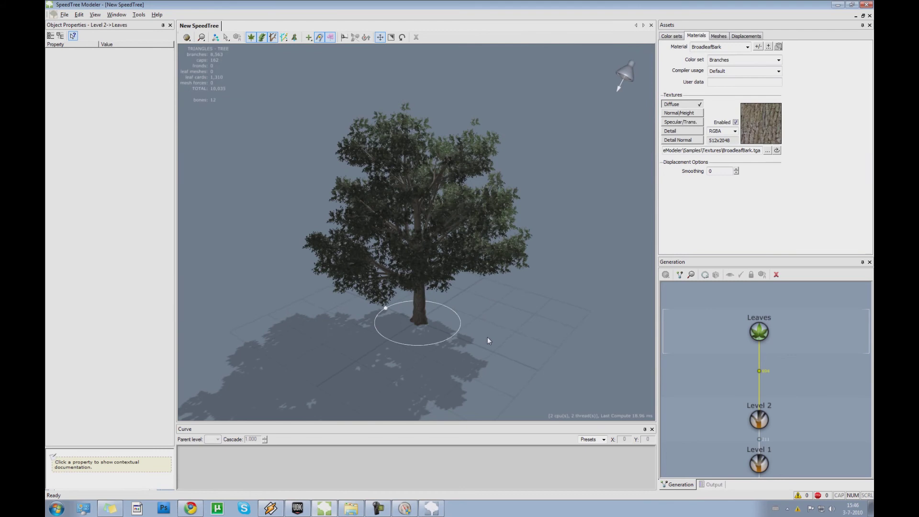
click(530, 314)
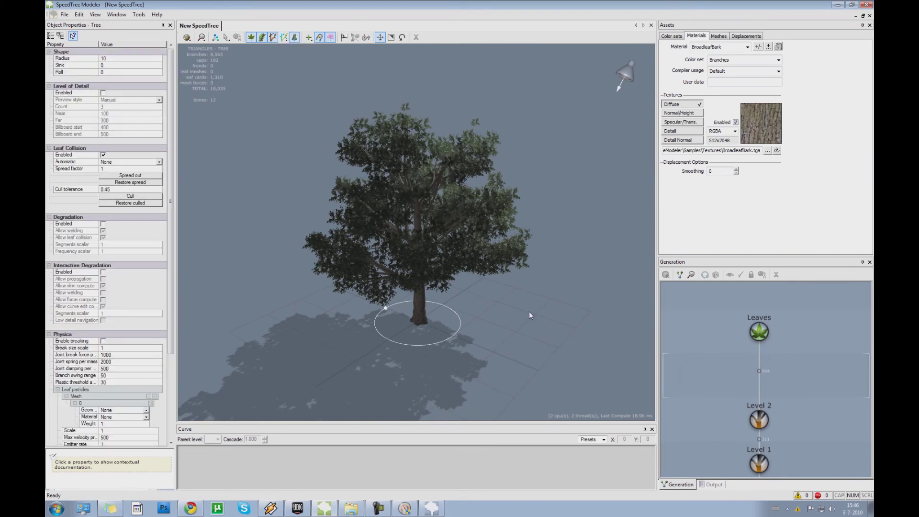
drag(529, 312, 502, 326)
Try generation frequencies of 1, 5 and 3 for the Level 2 branches and settle on 4.
click(755, 427)
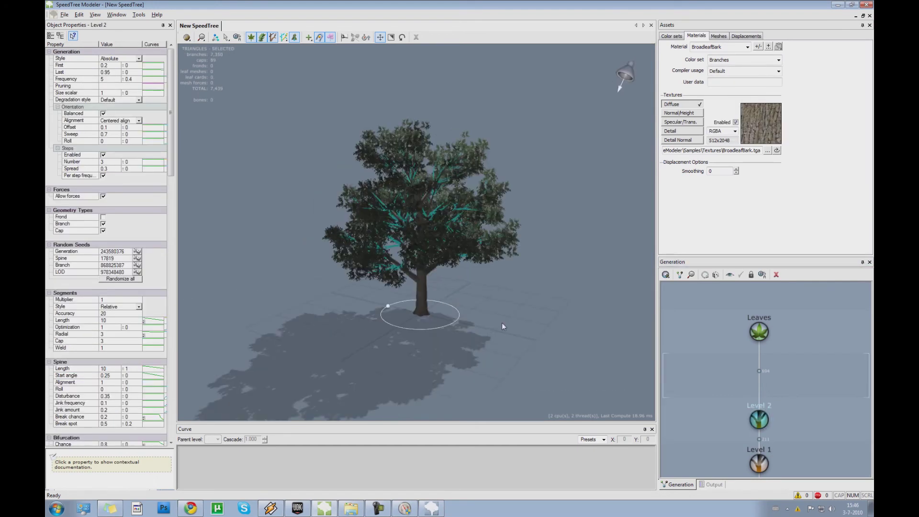
scroll(173, 165, down, 3)
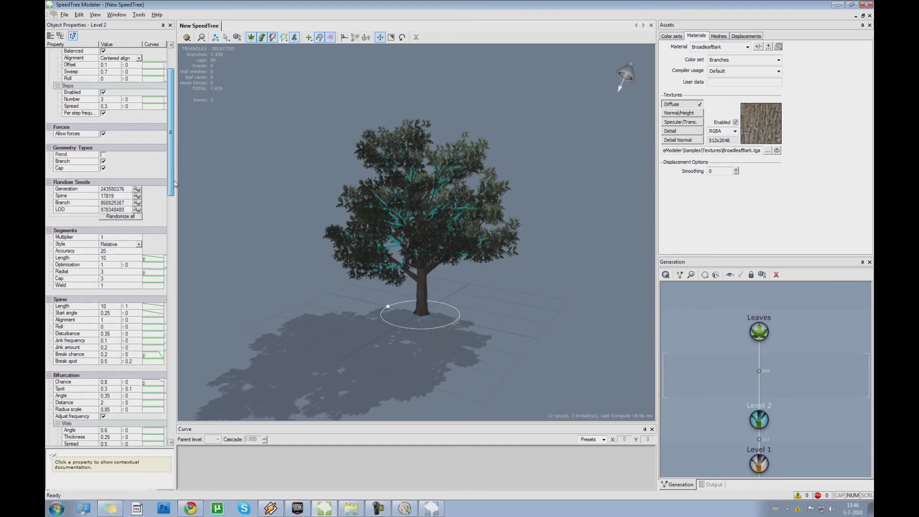
click(757, 426)
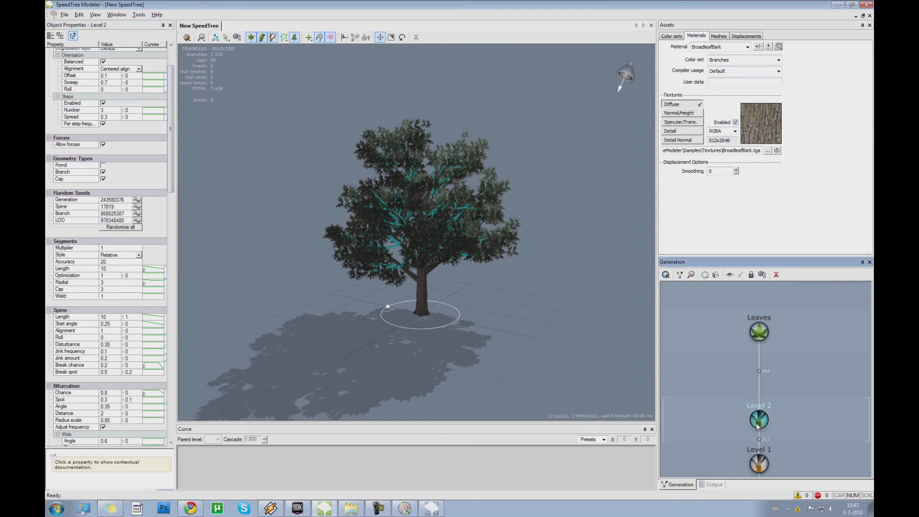
drag(172, 164, 172, 146)
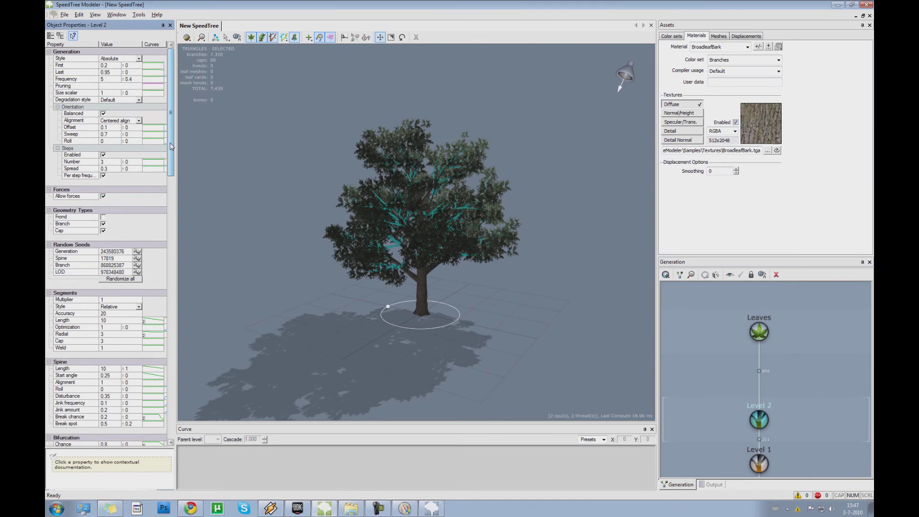
click(108, 79)
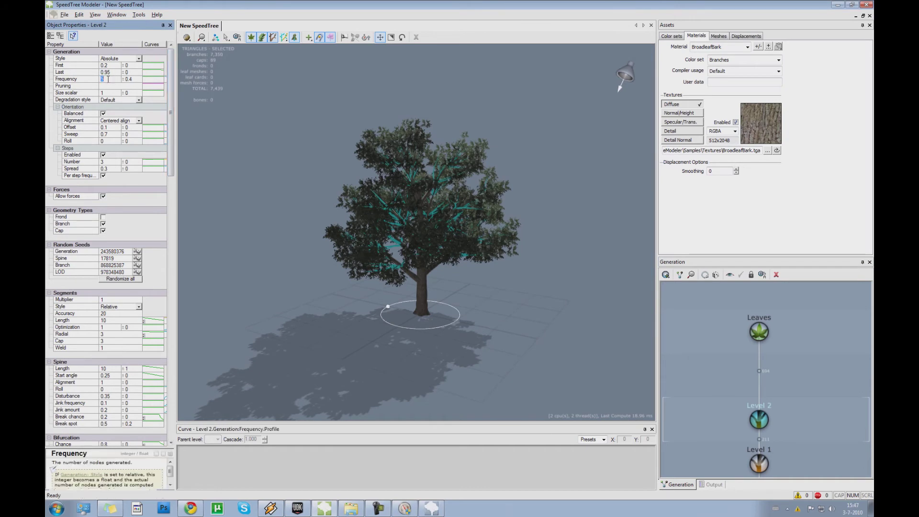
text(1)
key(Return)
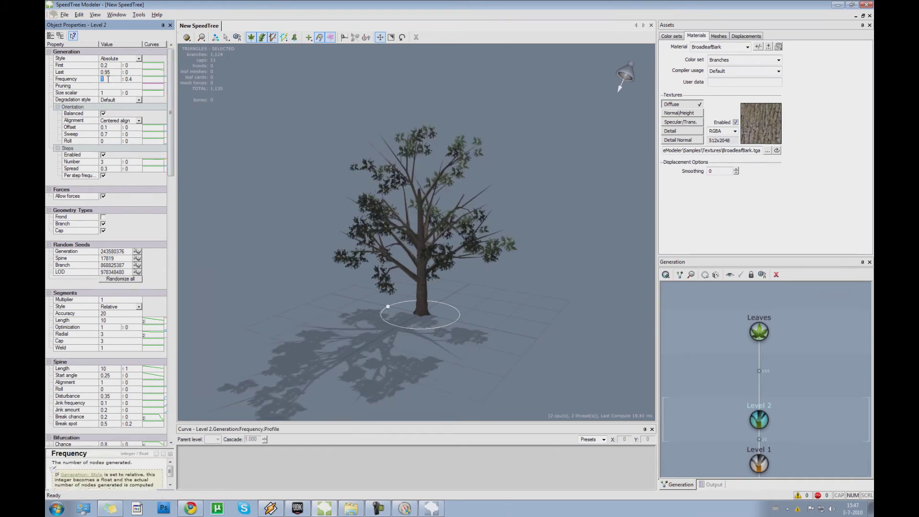
text(5)
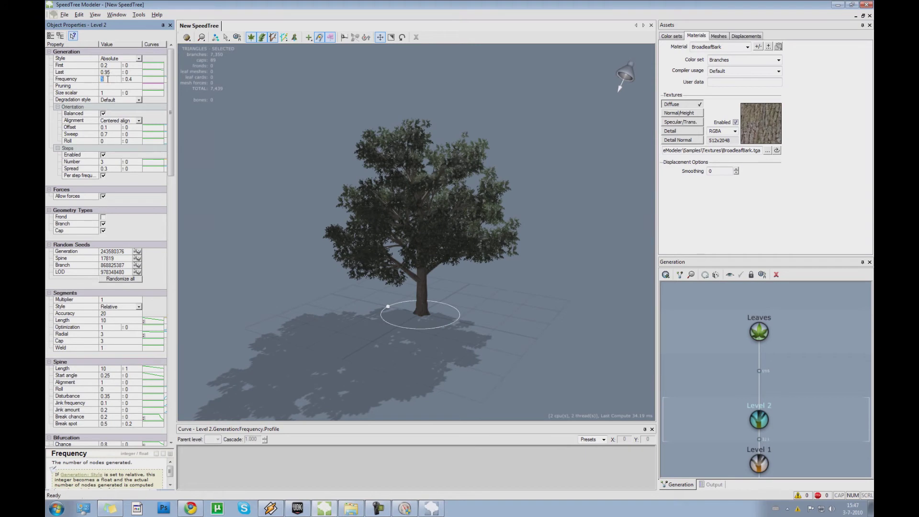
click(108, 80)
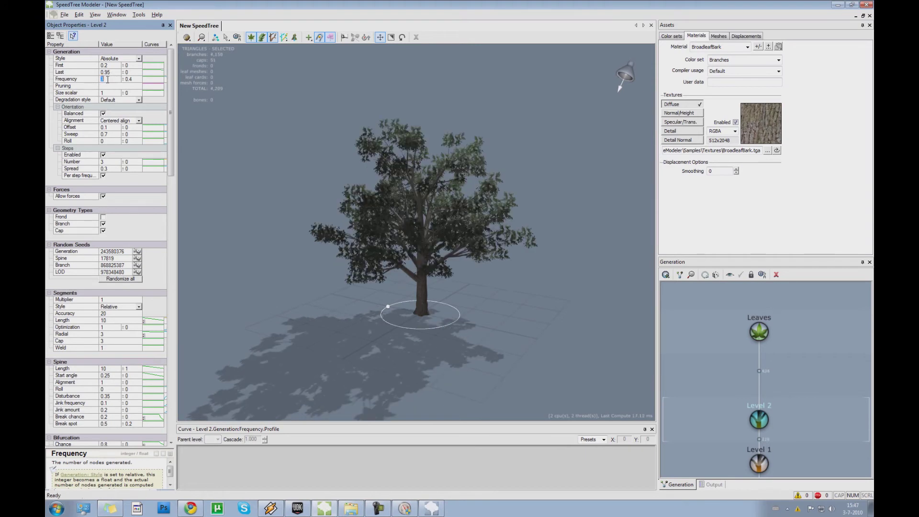
text(4)
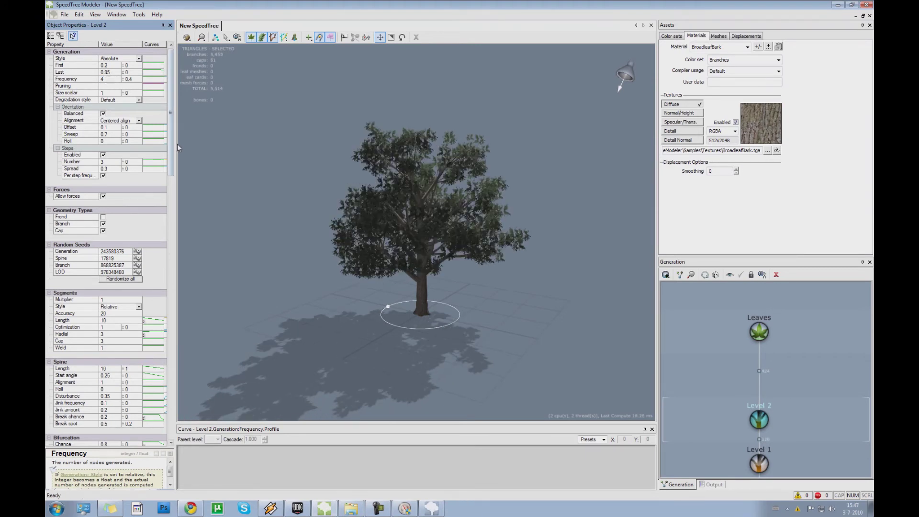
Try the Align orientation alignment on the Level 2 branches and return to Centered align.
click(137, 121)
click(131, 126)
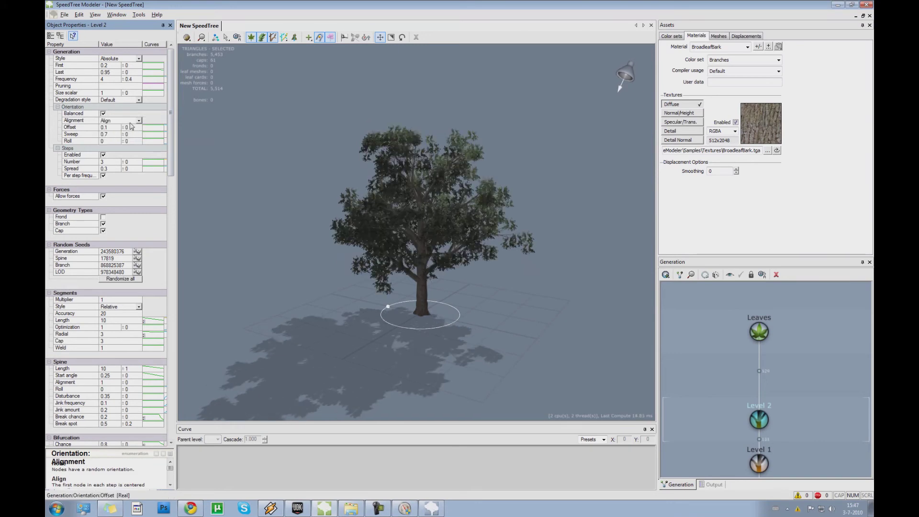
click(136, 120)
click(138, 139)
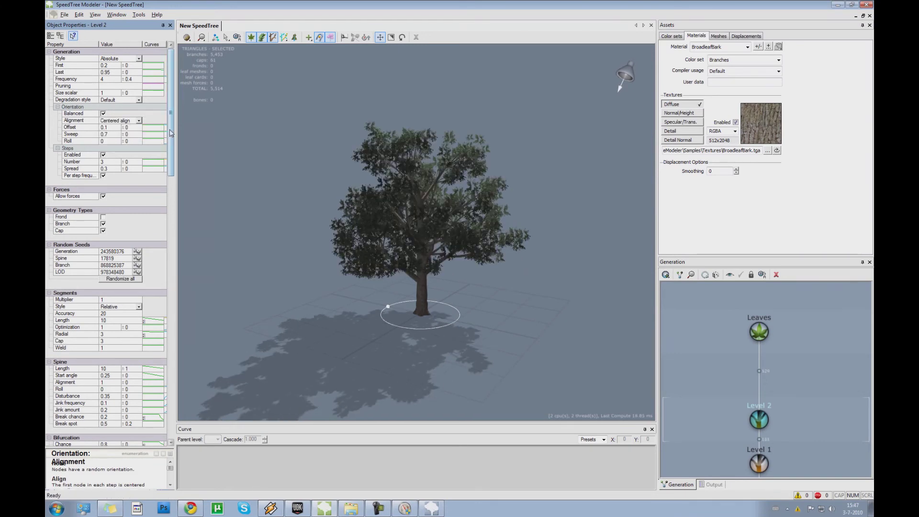
Review the Level 2 segment settings and examine the branches inside the tree's crown up close.
drag(171, 134, 177, 181)
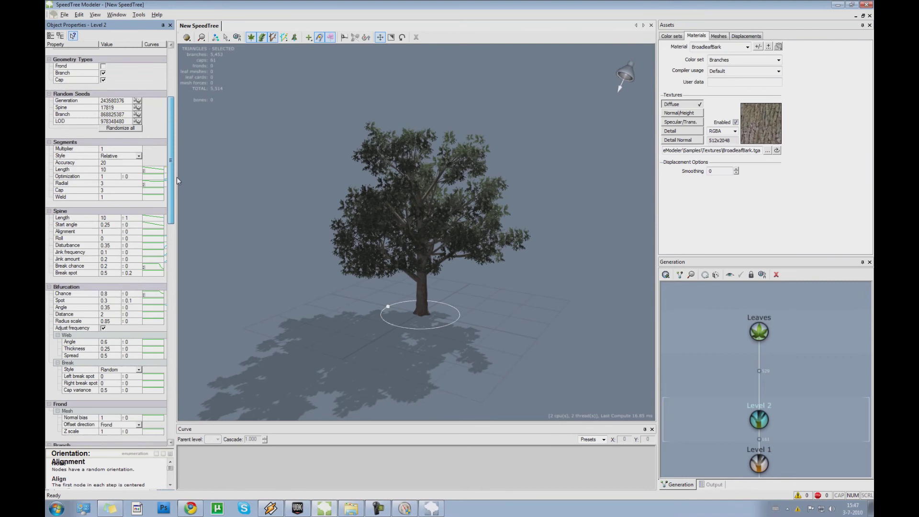
click(114, 184)
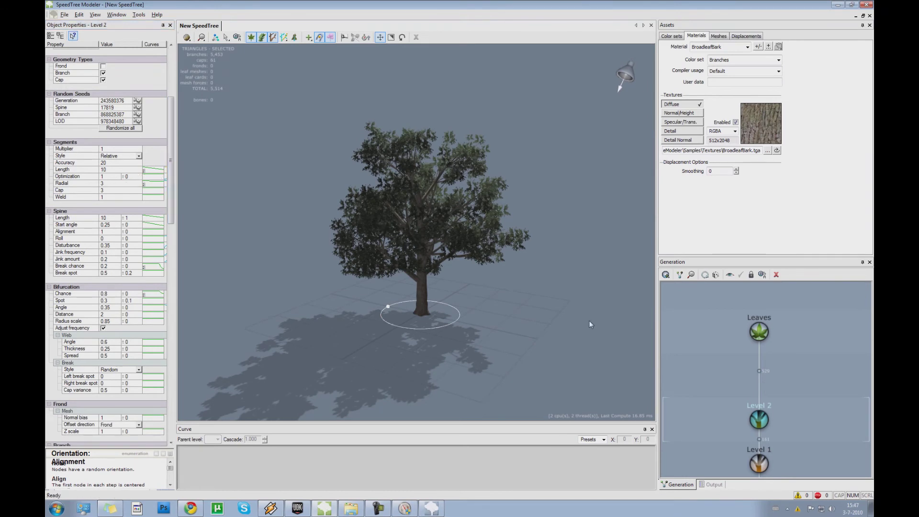
right_click(505, 324)
click(484, 297)
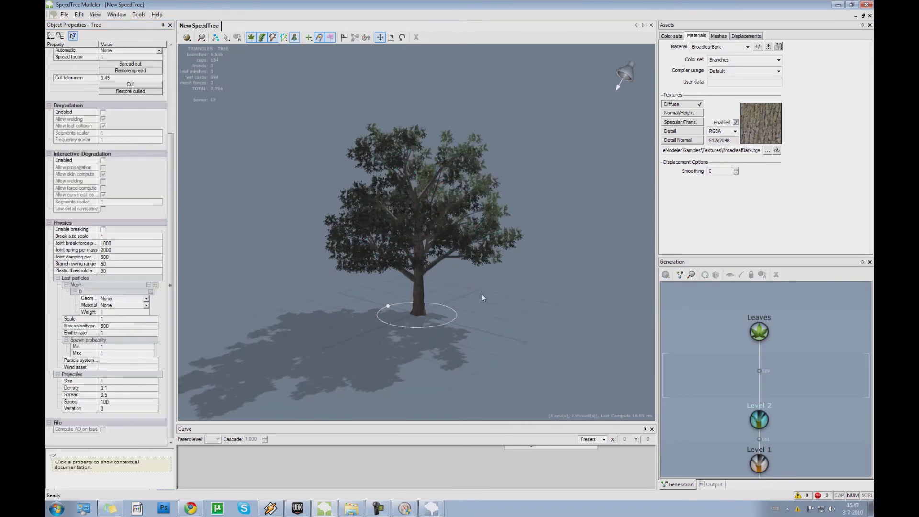
scroll(478, 293, down, 3)
scroll(473, 294, up, 8)
scroll(467, 297, up, 5)
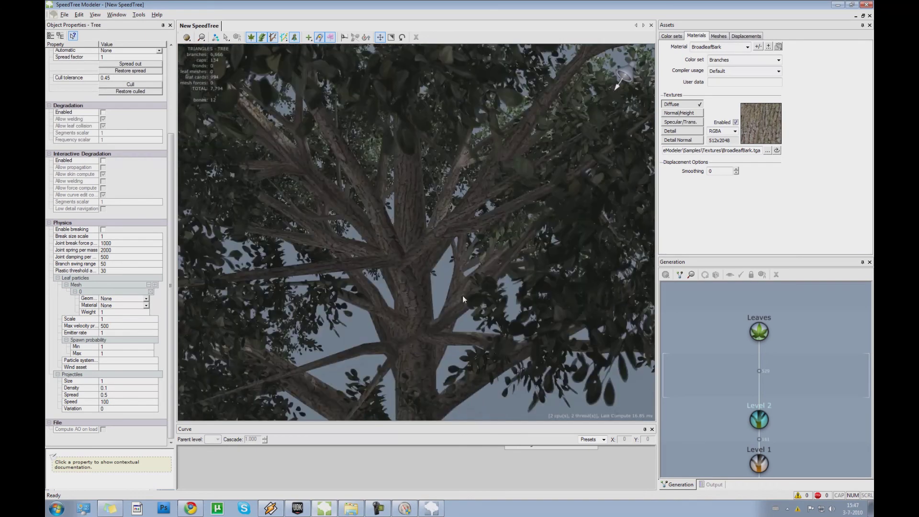
Set the Level 2 branches' segment accuracy to 10 and segment length to 5.
scroll(467, 296, down, 10)
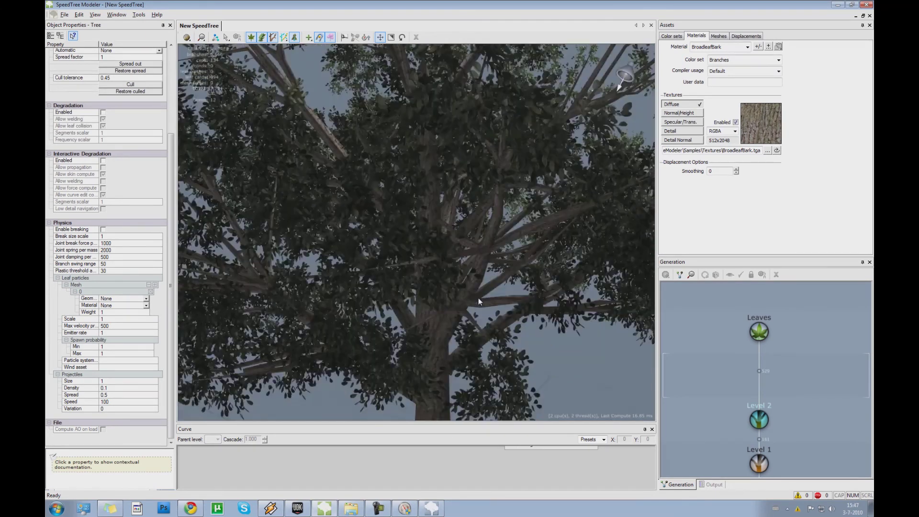
drag(481, 328, 472, 323)
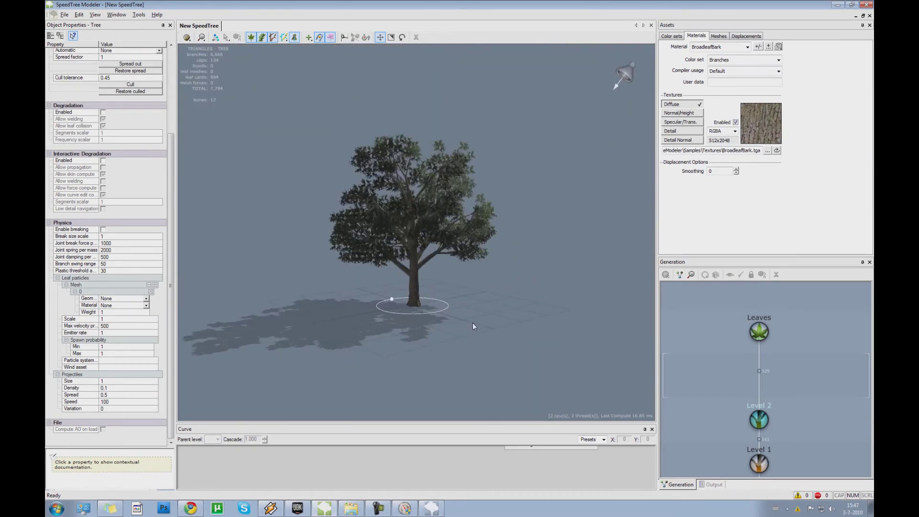
click(741, 409)
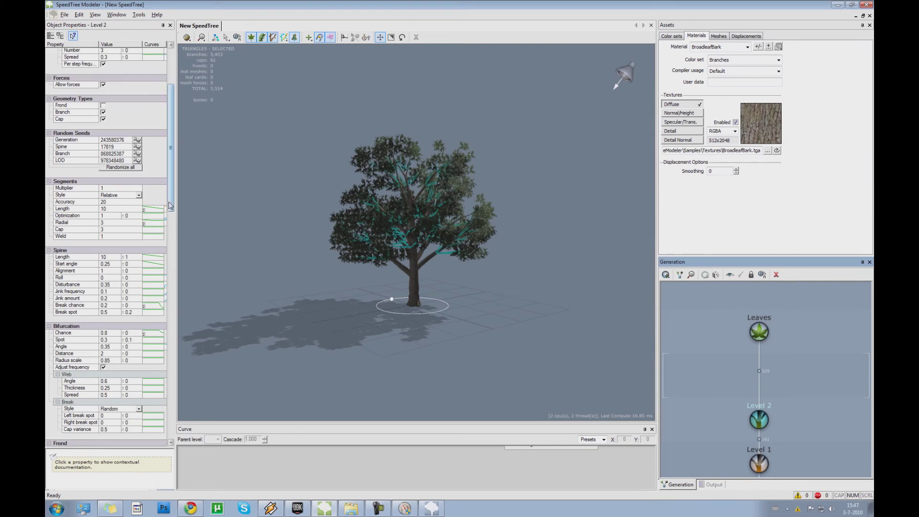
click(107, 200)
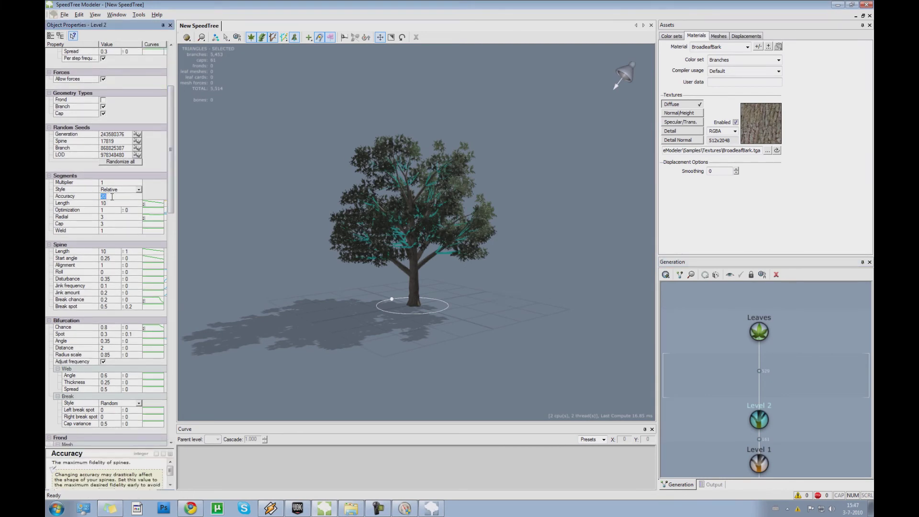
key(Return)
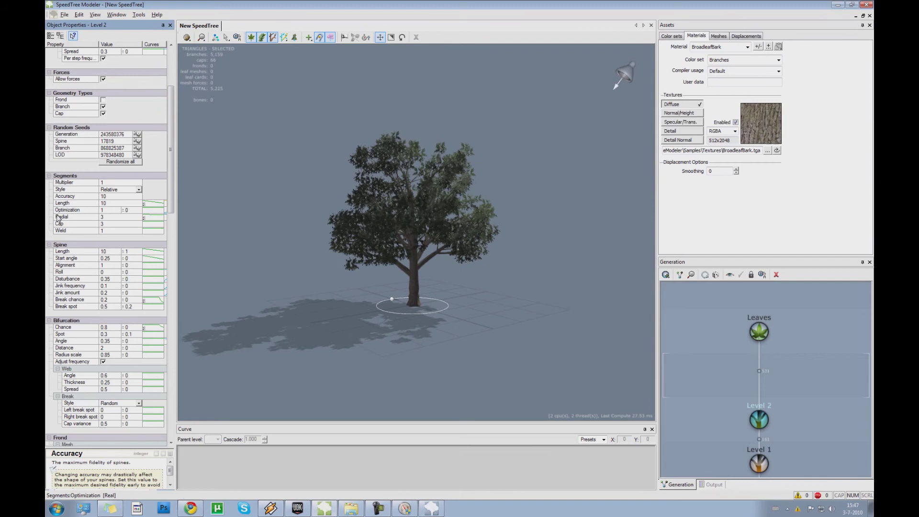
click(113, 198)
click(113, 203)
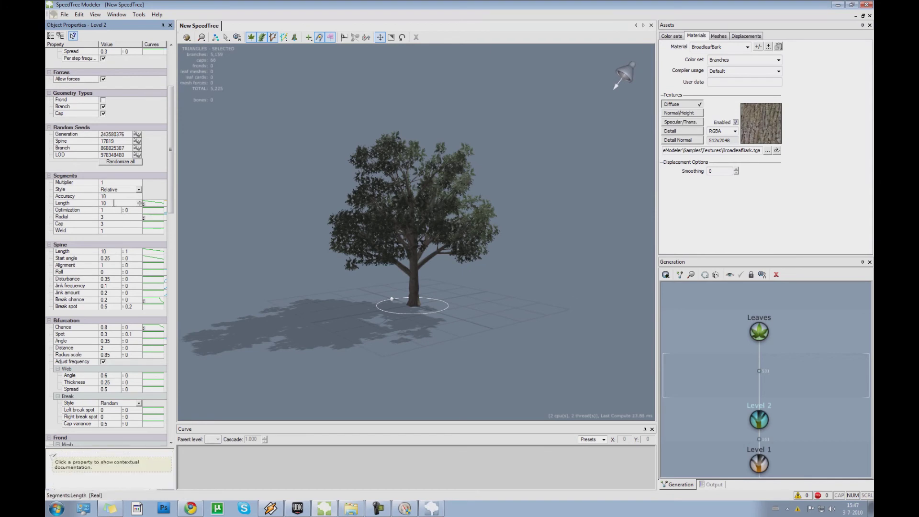
text(5)
key(Return)
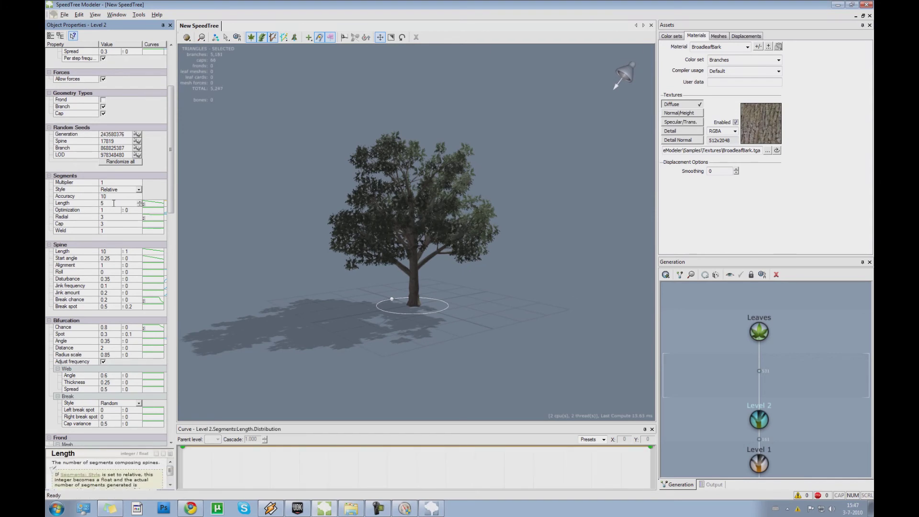
Set the trunk's radial segments to 5.
drag(172, 194, 178, 162)
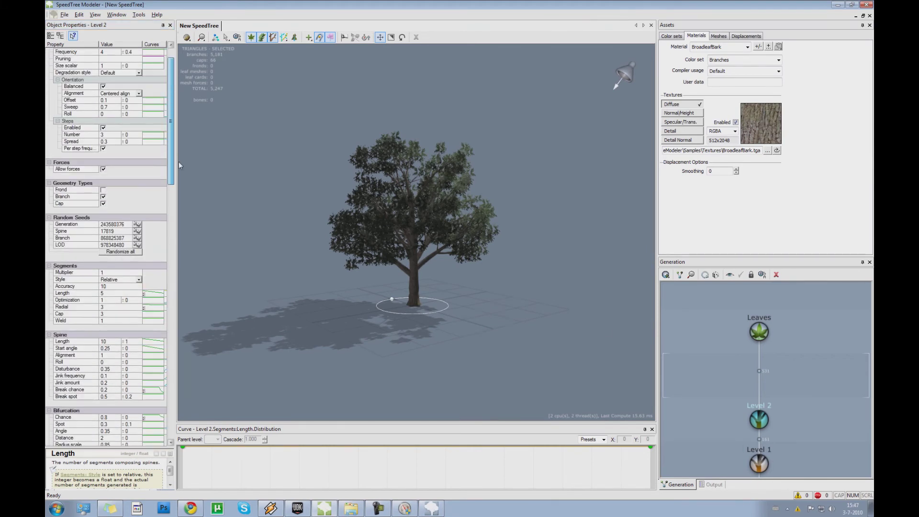
middle_drag(749, 413, 742, 358)
click(751, 406)
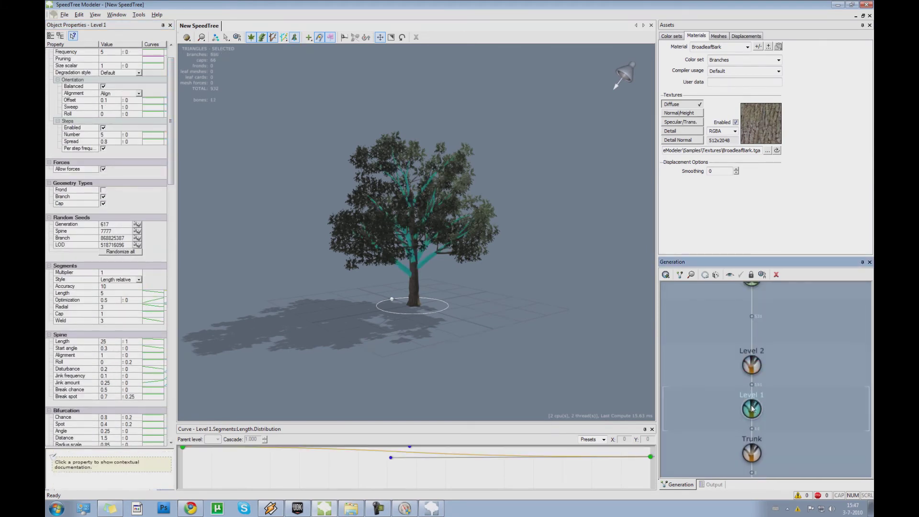
click(751, 452)
drag(445, 345, 455, 339)
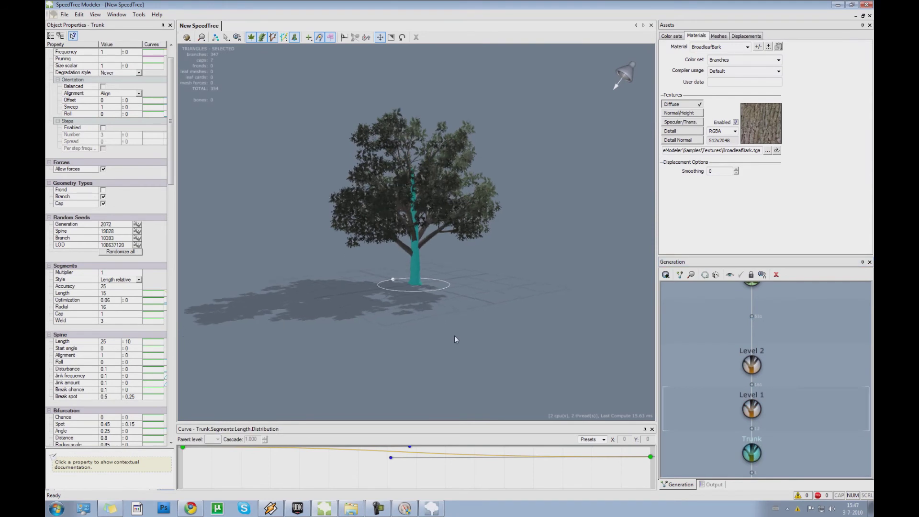
middle_drag(454, 335, 460, 328)
mouse_move(172, 174)
mouse_down()
mouse_move(174, 163)
mouse_move(173, 190)
mouse_up()
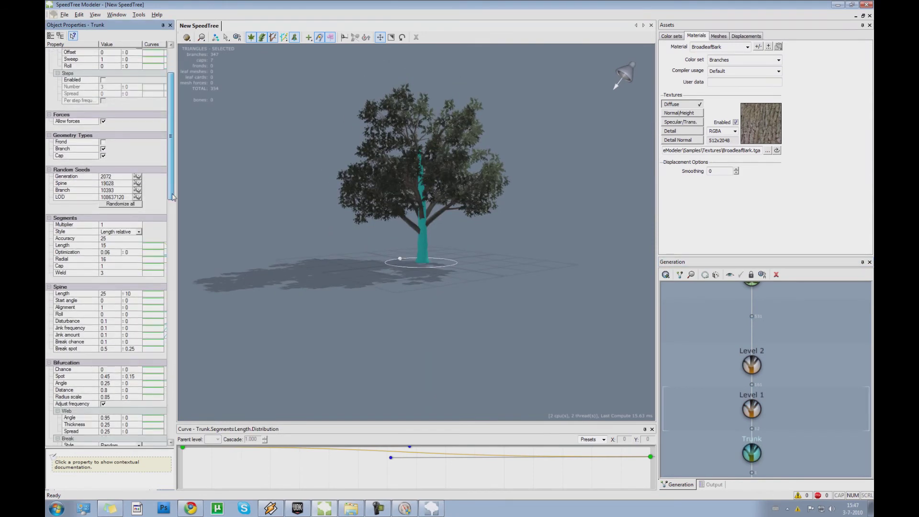
click(117, 260)
text(5)
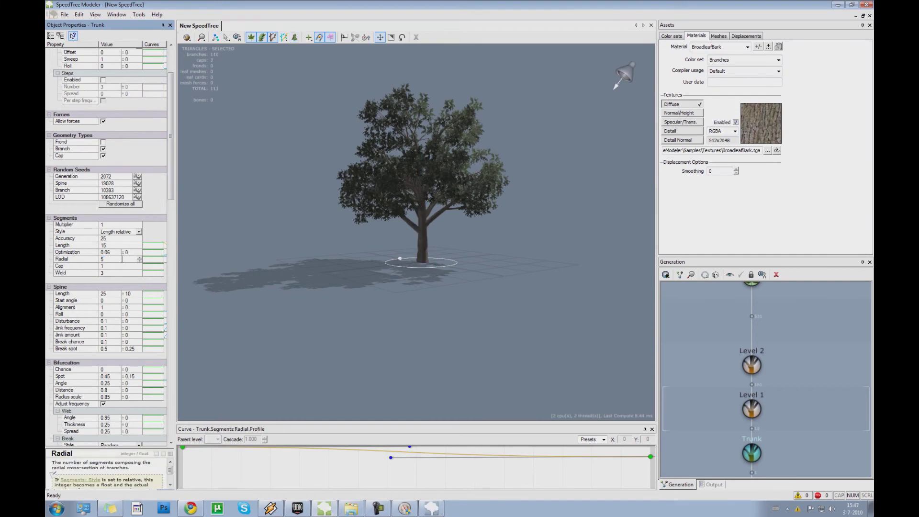
Set the trunk's segment length to 5 and segment accuracy to 10.
scroll(332, 309, up, 5)
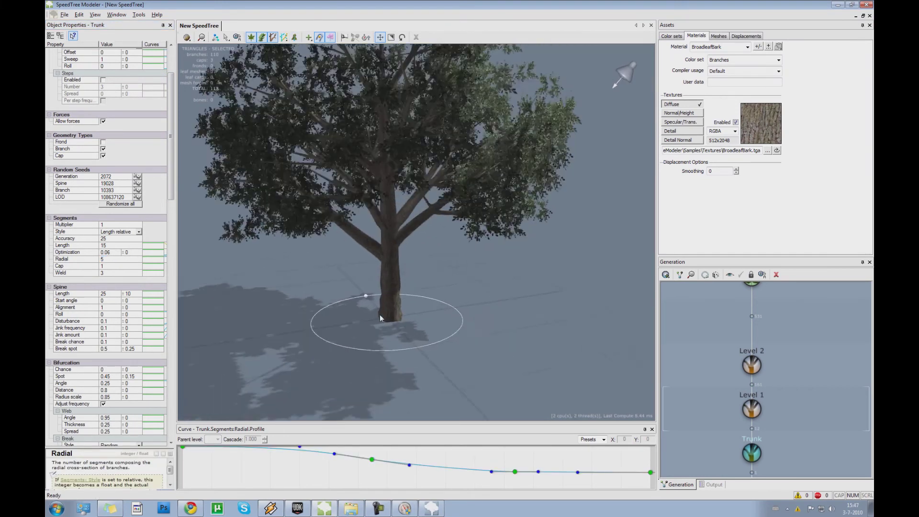
middle_drag(380, 314, 361, 326)
click(751, 453)
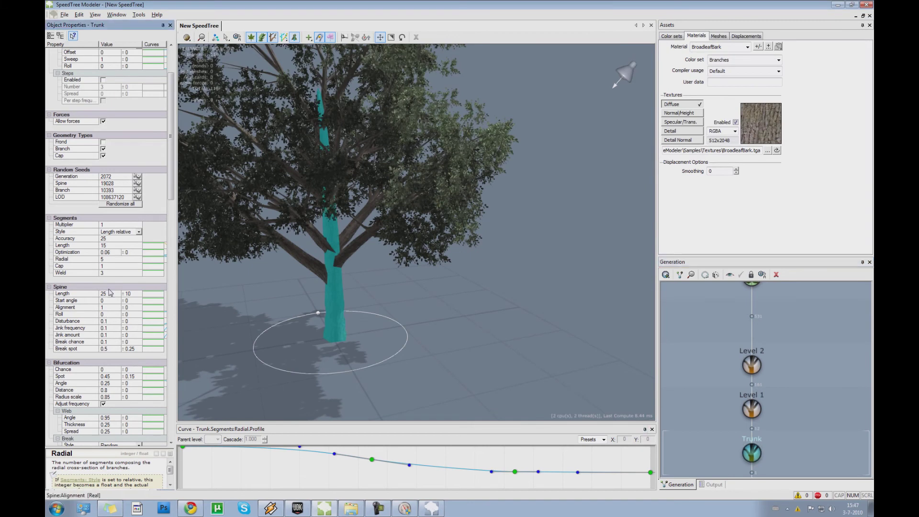
click(117, 245)
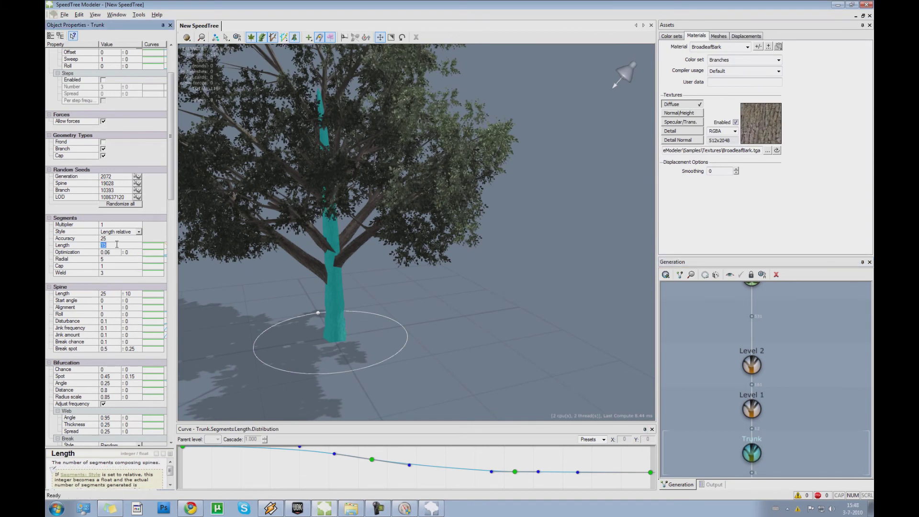
text(5)
key(Return)
click(112, 239)
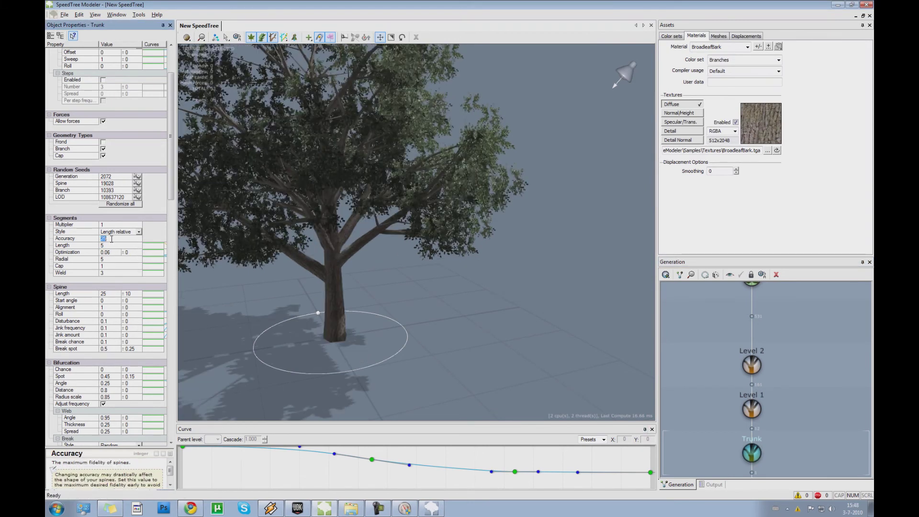
text(10)
key(Return)
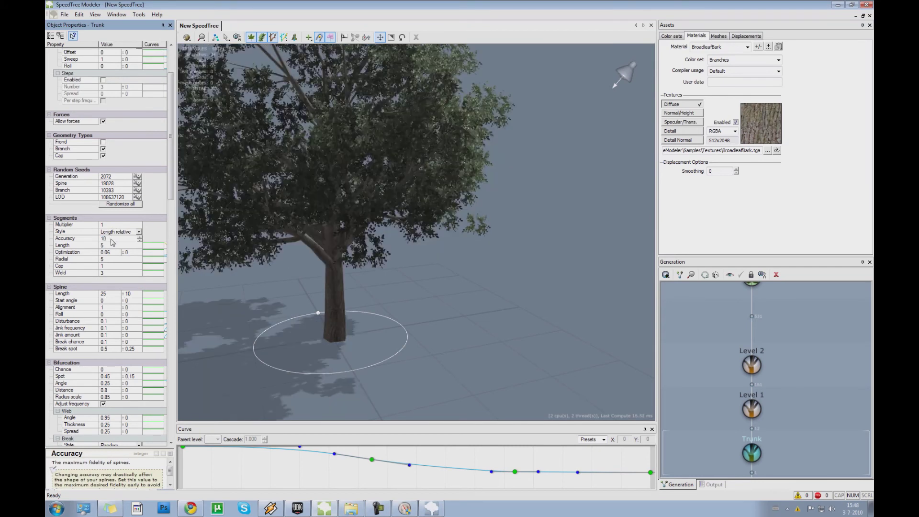
Set the generation frequency of the Leaves generator to 2 and check the tree from several sides.
drag(192, 289, 407, 342)
scroll(254, 330, down, 5)
scroll(324, 344, up, 3)
scroll(408, 341, down, 3)
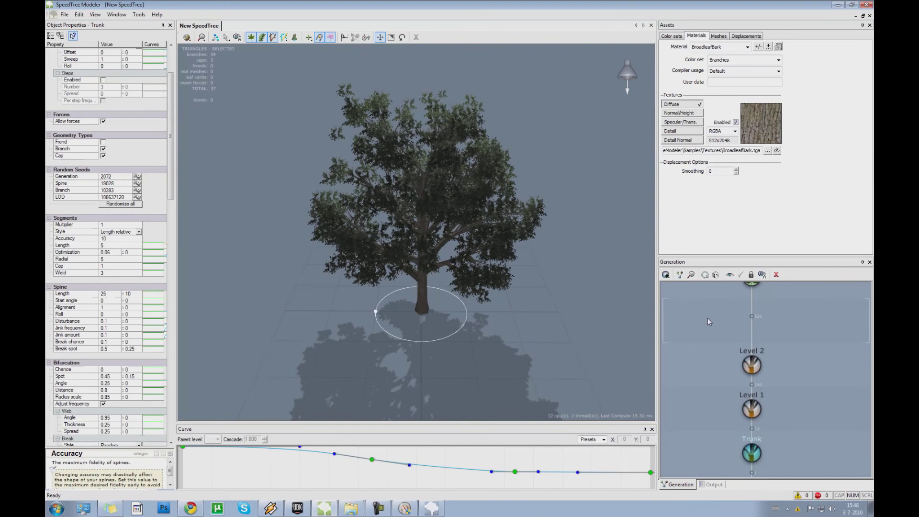
drag(708, 320, 712, 349)
click(769, 303)
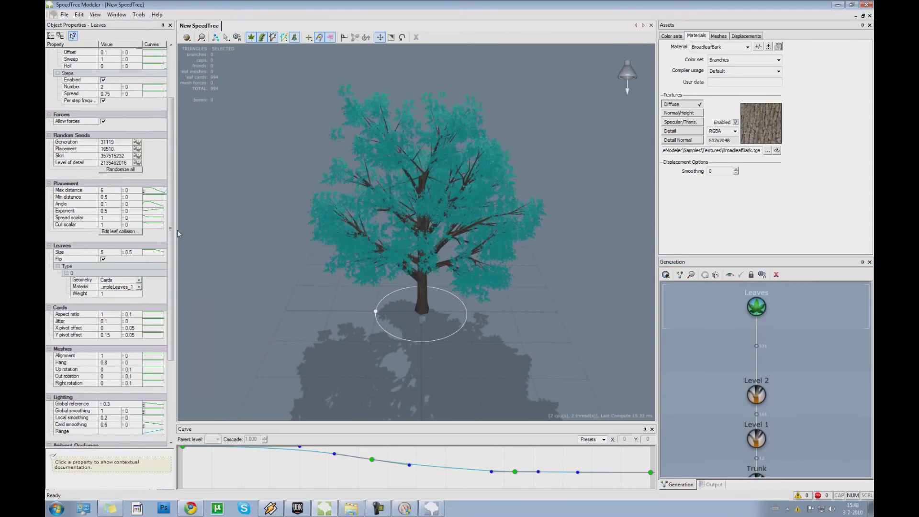
drag(173, 237, 174, 187)
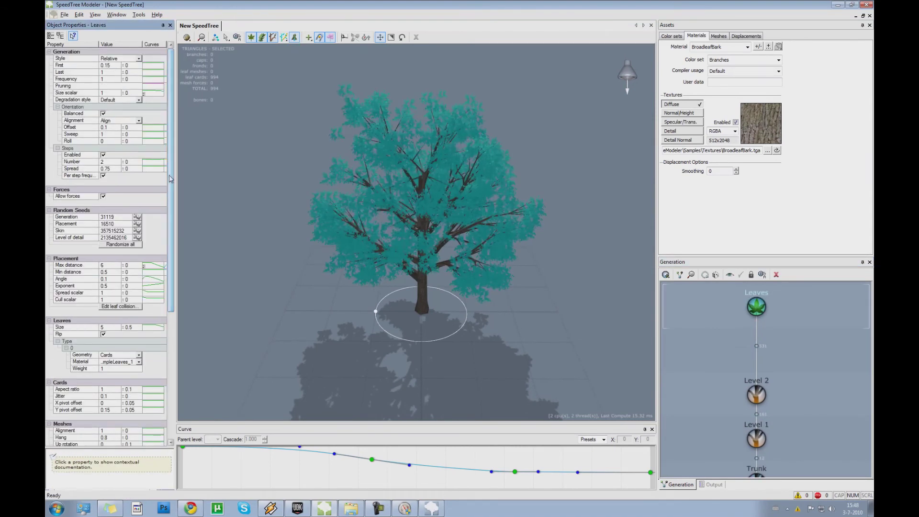
click(112, 78)
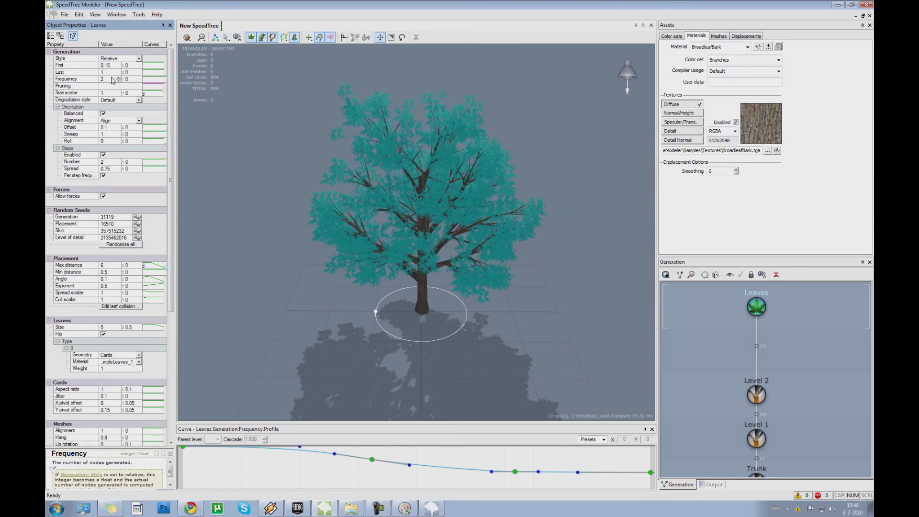
key(Return)
click(277, 267)
drag(277, 267, 459, 269)
click(458, 269)
click(386, 297)
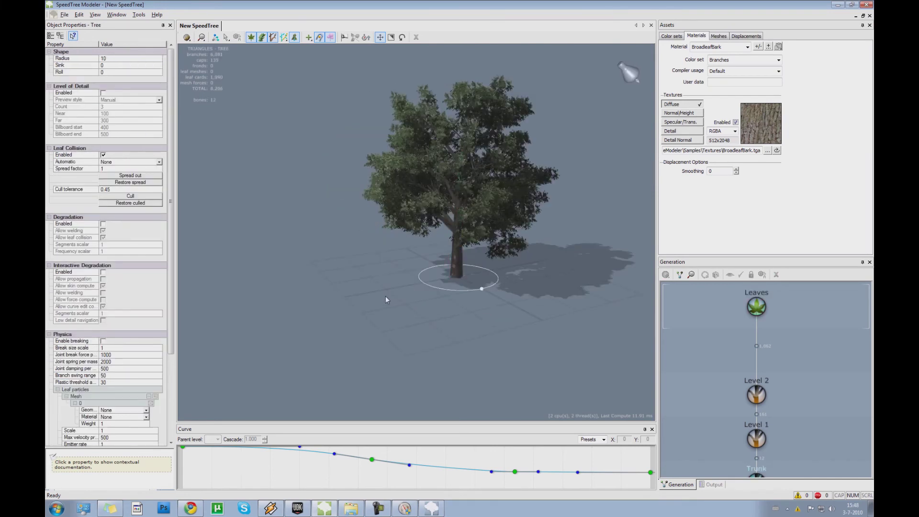
drag(385, 297, 433, 296)
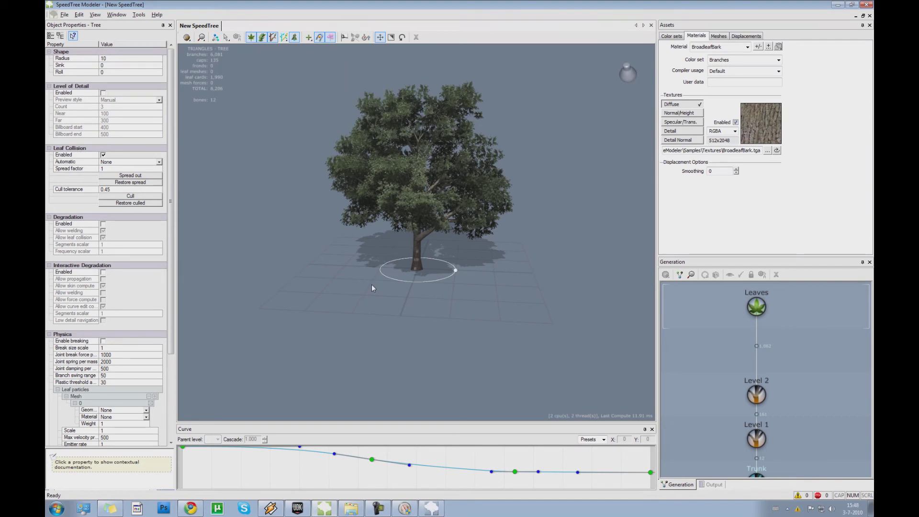
Save the tree as test in a new folder named Test inside Models, and switch to SpeedTree Compiler.
click(64, 14)
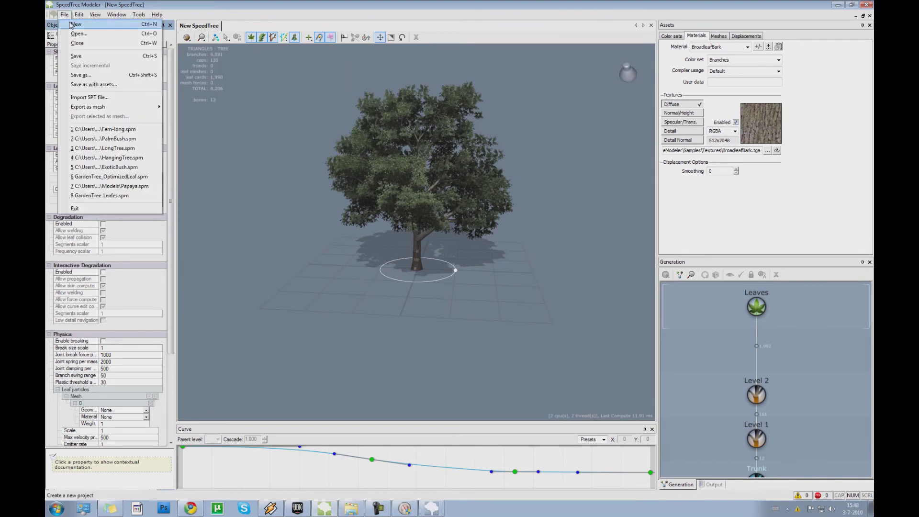
click(107, 56)
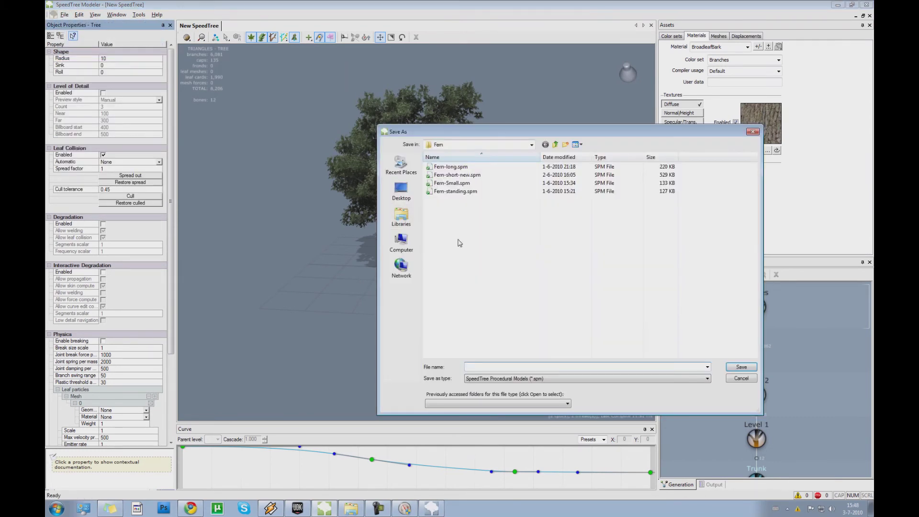
click(556, 144)
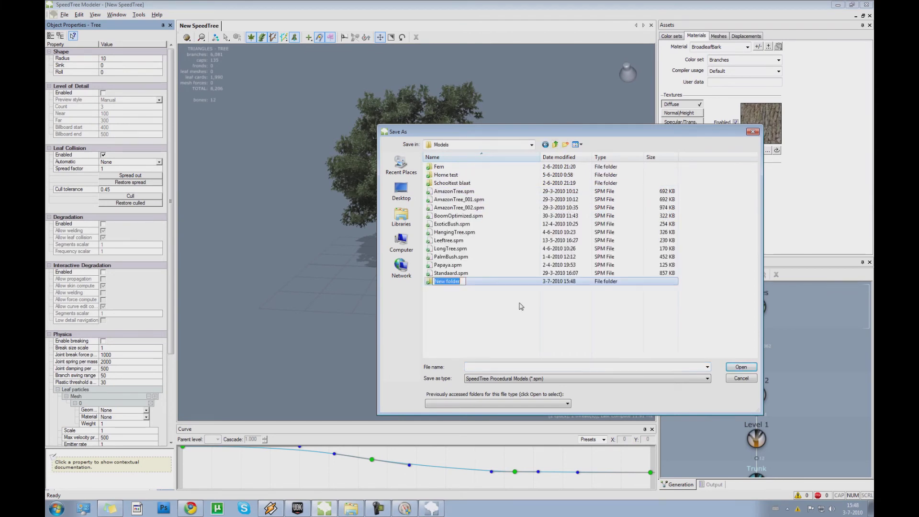
text(Test)
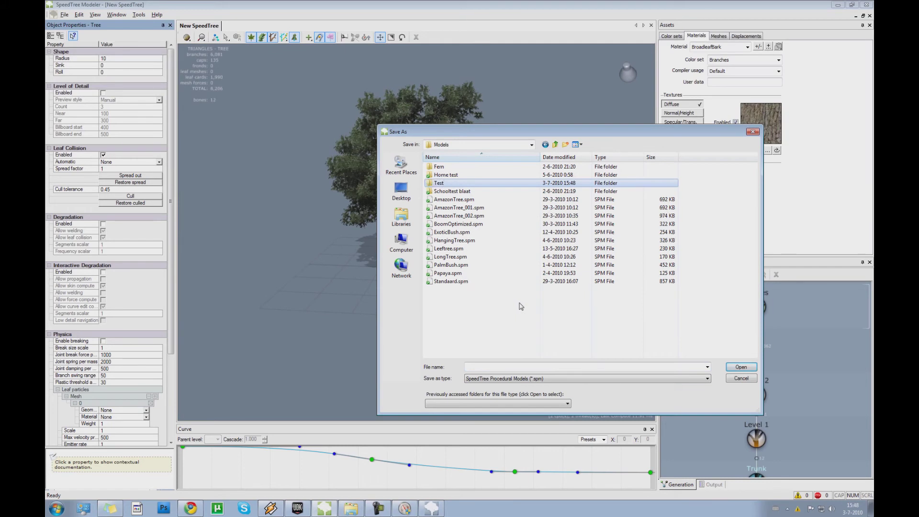
key(Return)
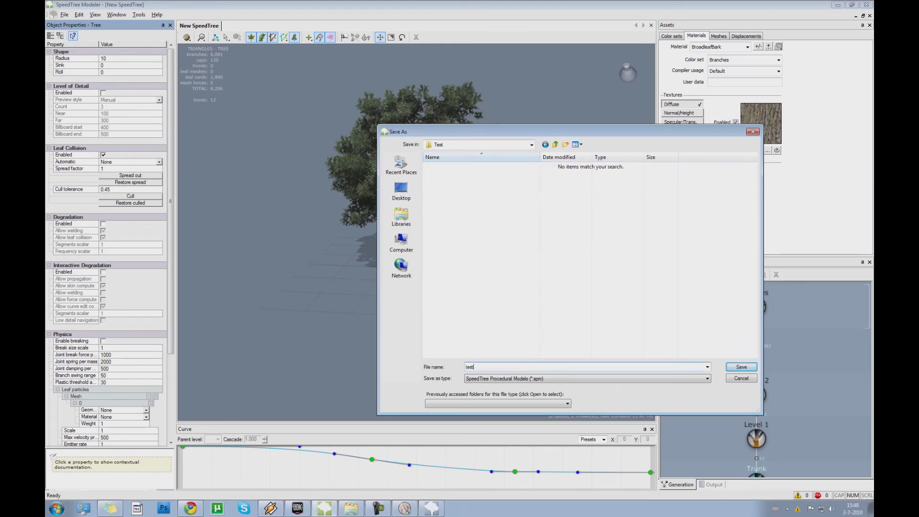
text(test)
key(Return)
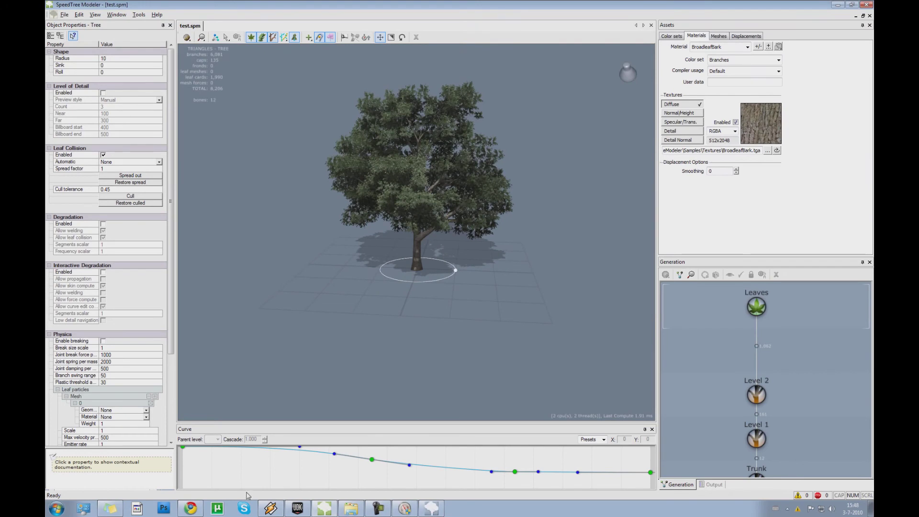
click(431, 508)
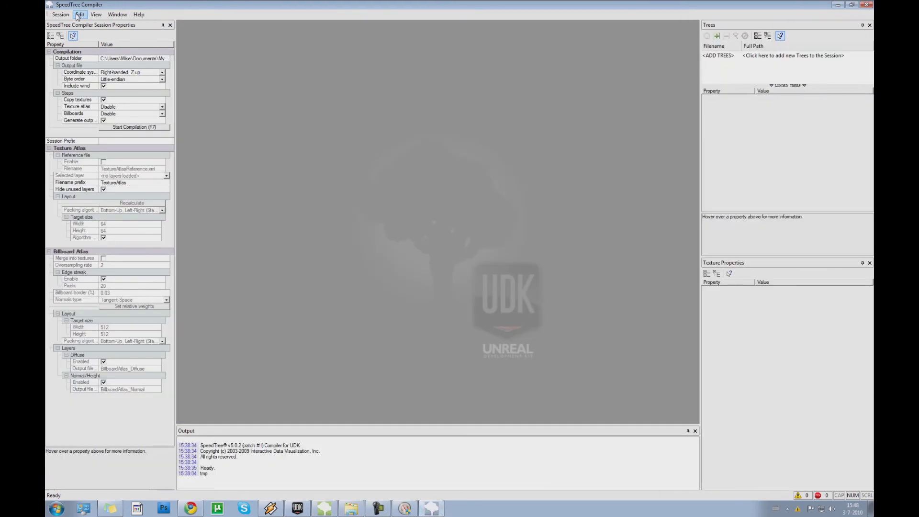
click(61, 15)
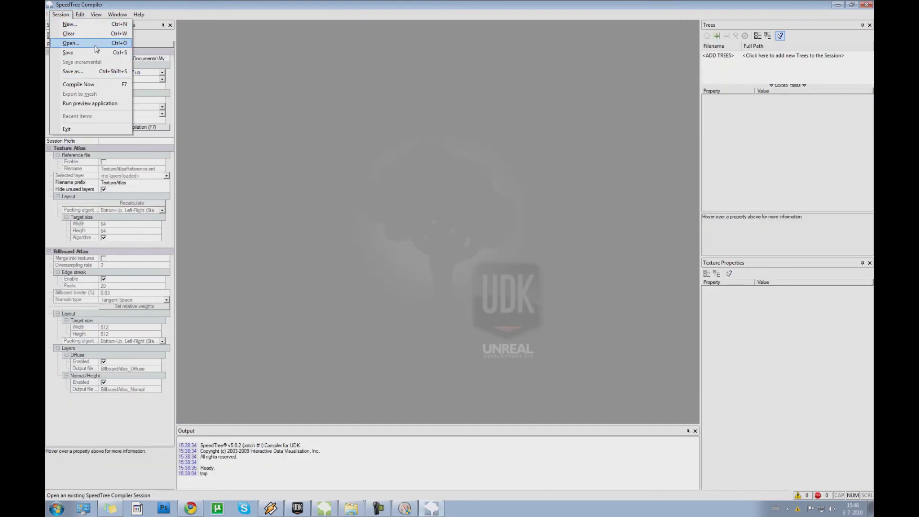
click(96, 48)
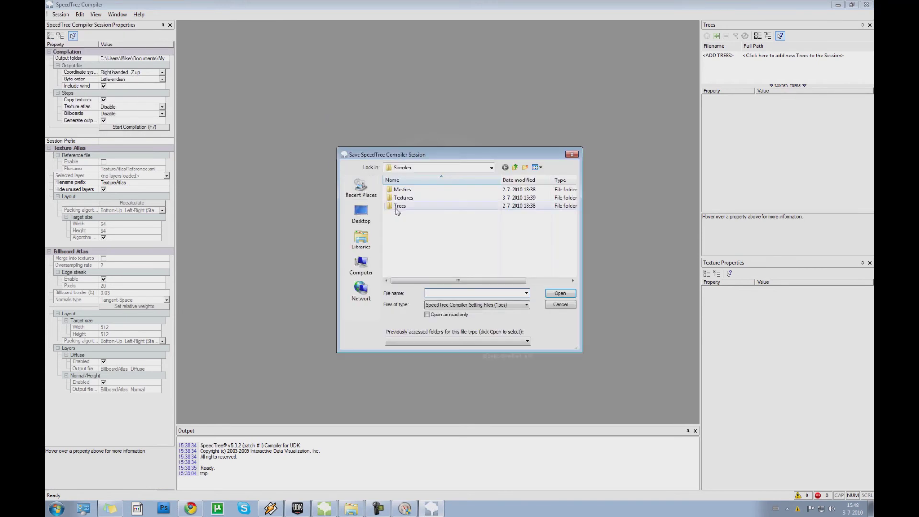
click(568, 304)
Start a new compiler session and add the tree test.spm from the Test folder inside Models.
click(60, 15)
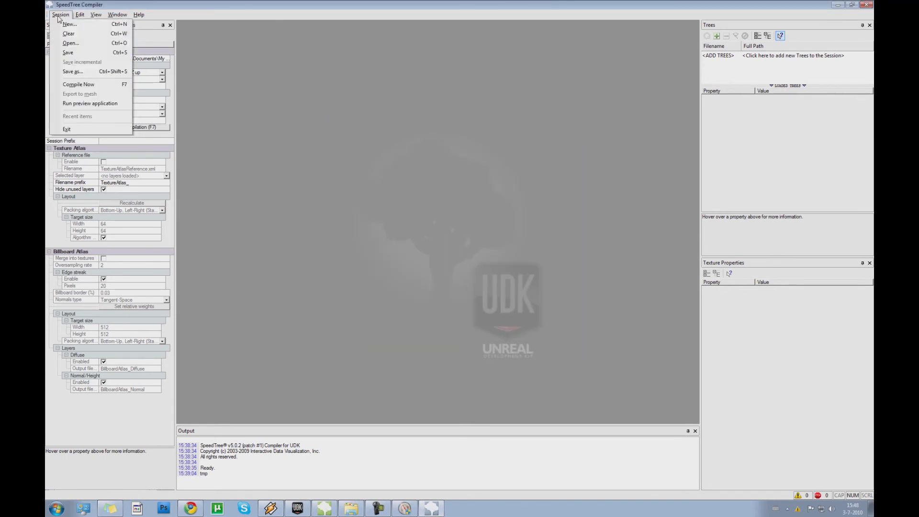
click(67, 24)
click(375, 192)
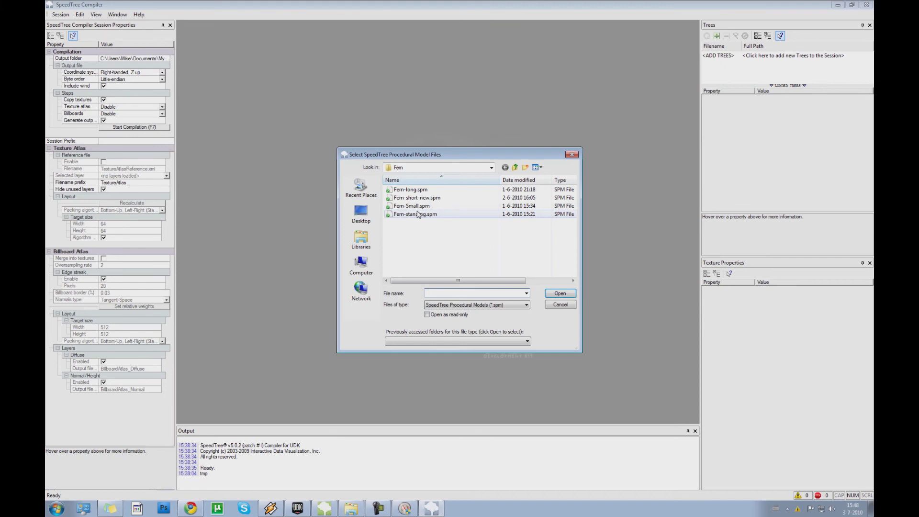
click(515, 168)
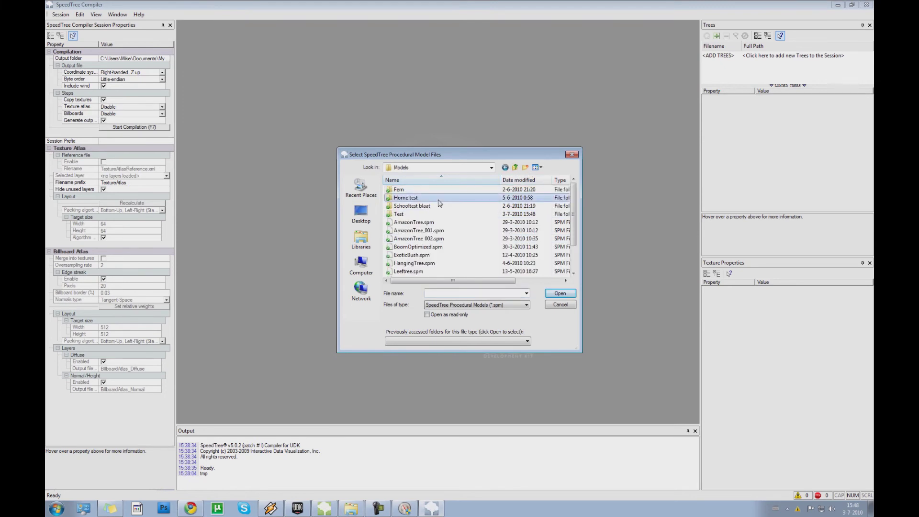
double_click(440, 219)
click(416, 192)
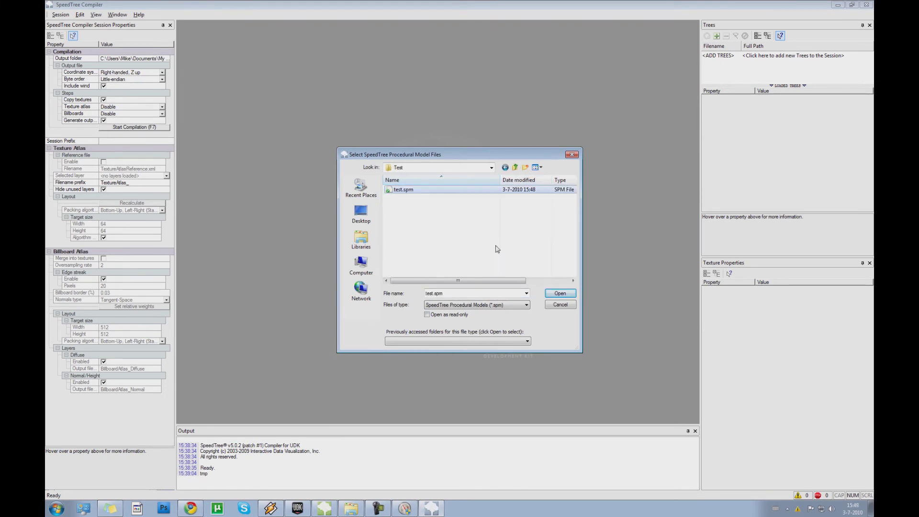
click(559, 294)
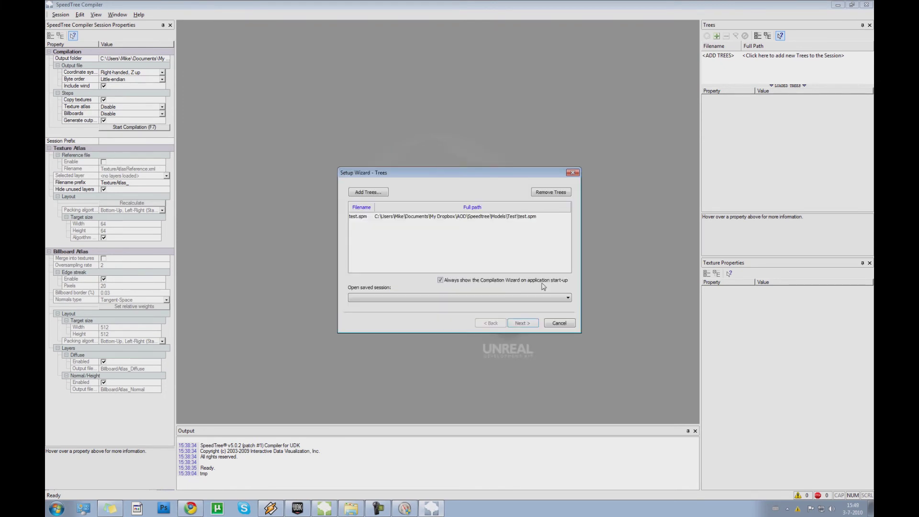
Finish the setup wizard with texture and billboard atlases enabled, and try merging the billboards into the texture atlas.
click(522, 323)
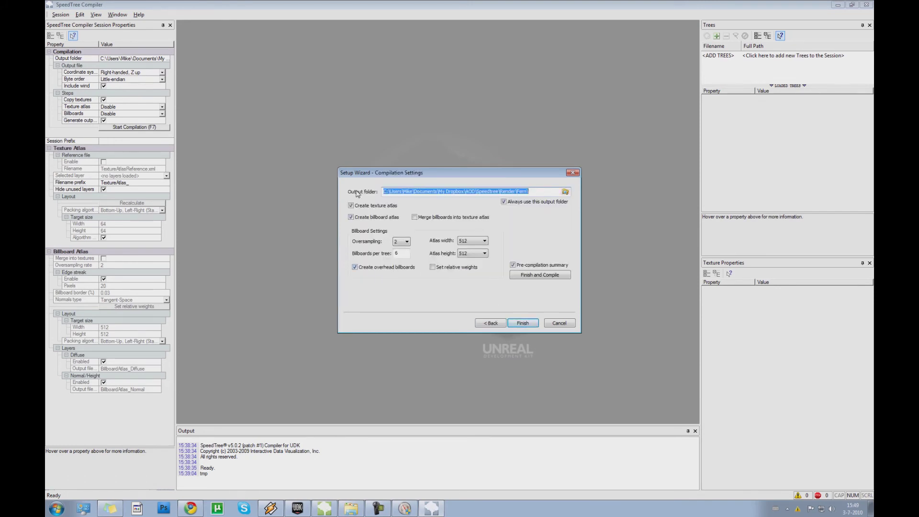
click(534, 324)
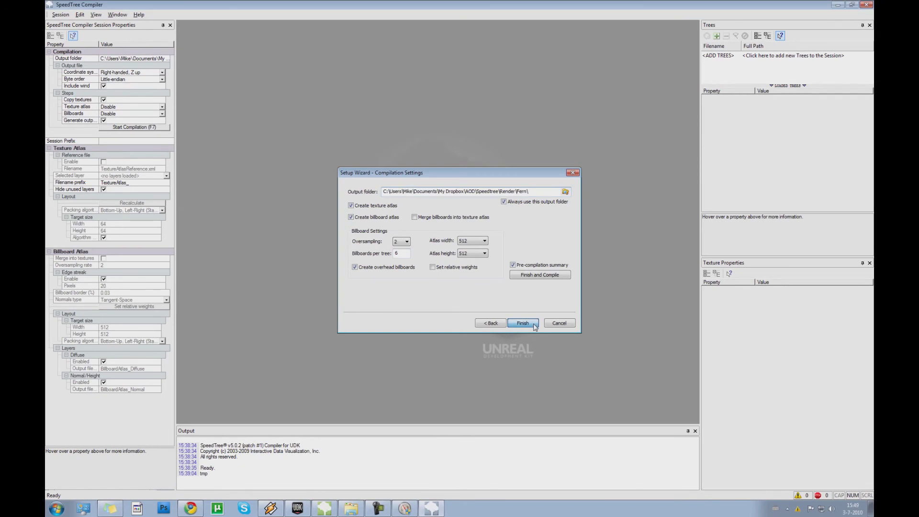
click(523, 323)
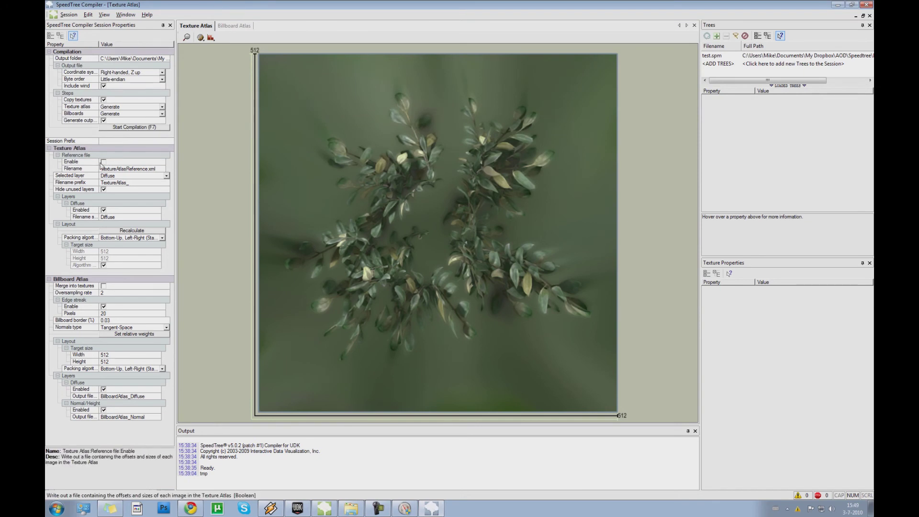
click(103, 286)
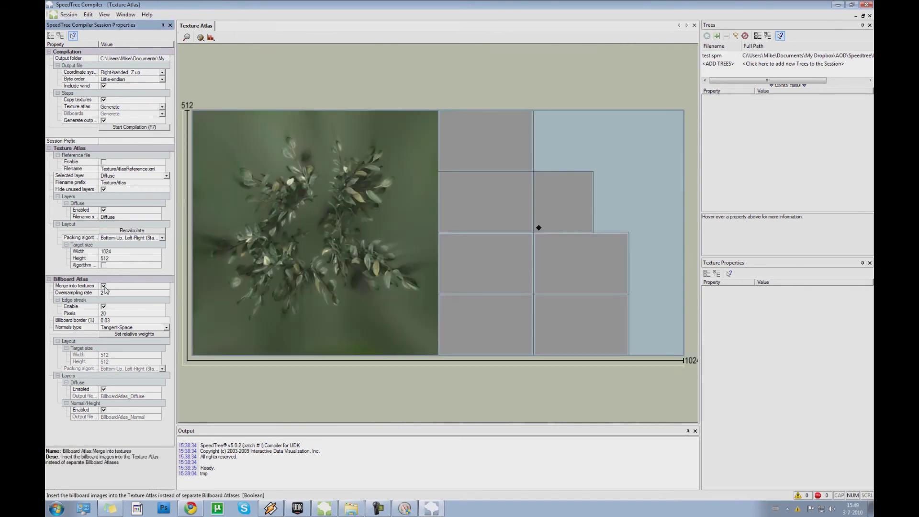
click(103, 286)
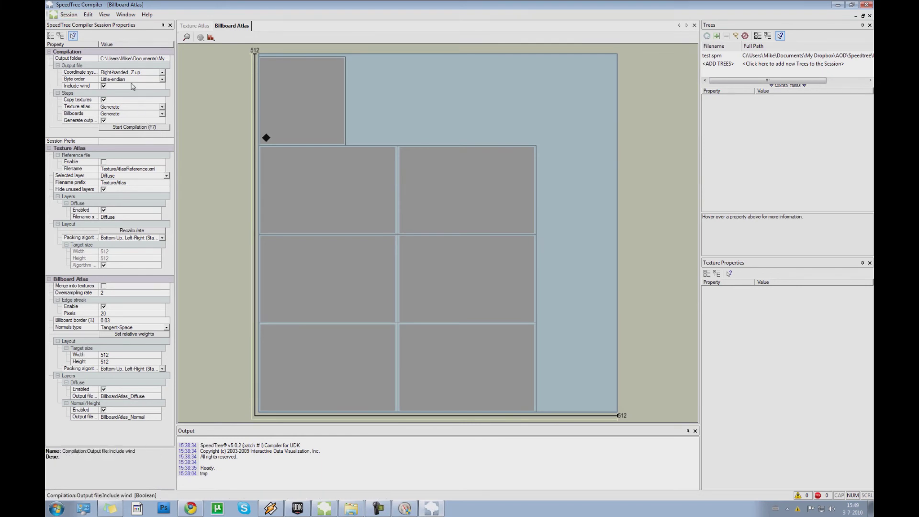
Set the compilation output folder to a new folder named Test video on the C: drive.
click(142, 58)
click(166, 59)
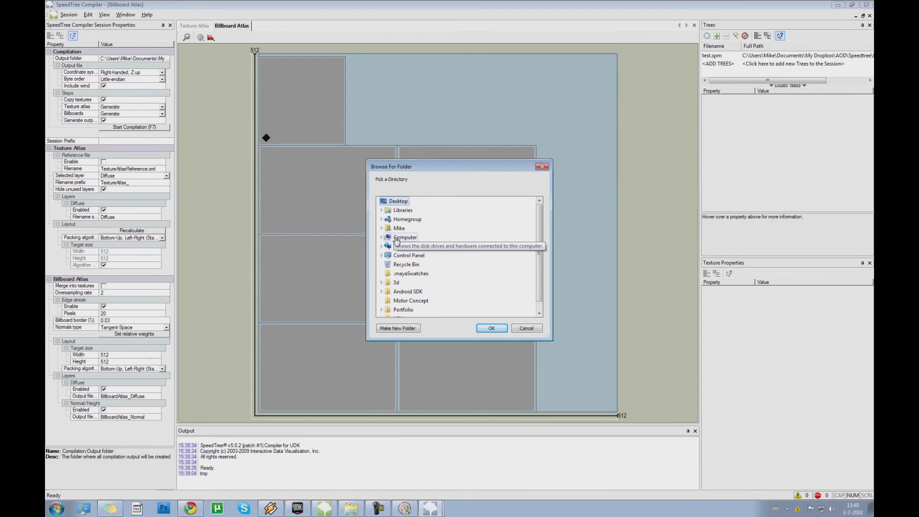
double_click(396, 238)
double_click(411, 255)
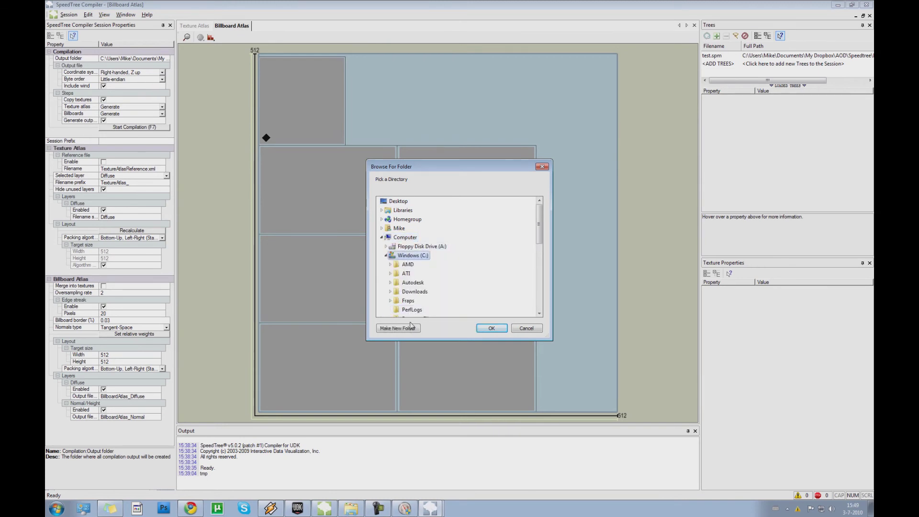
click(411, 327)
text(T)
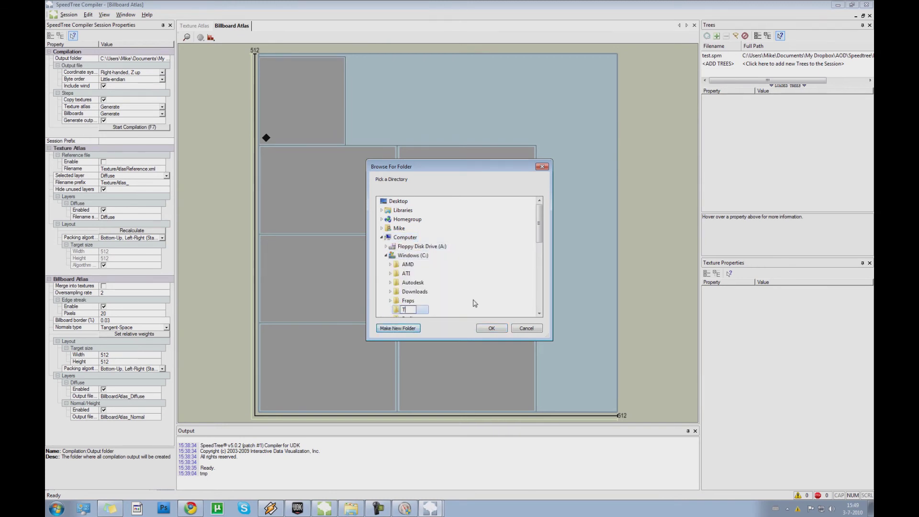
text(est video)
key(Return)
key(Return)
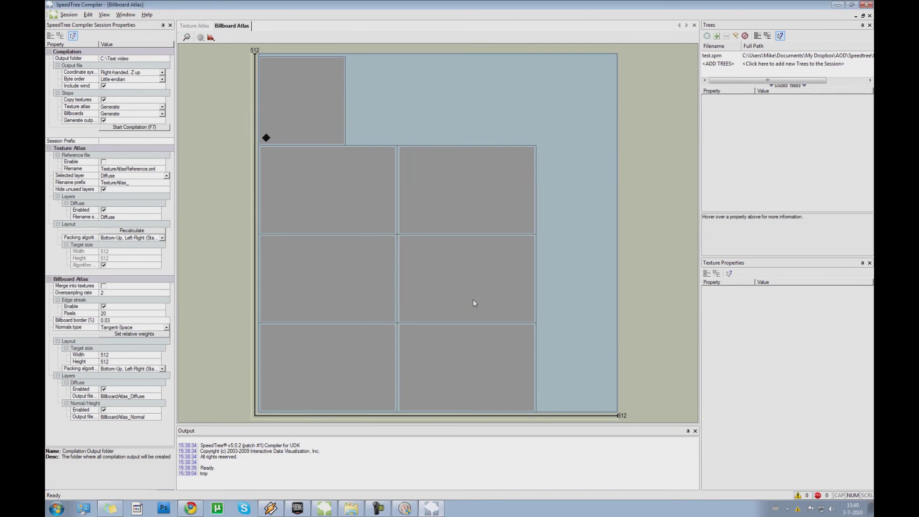
Compile the tree with its texture and billboard atlases and dismiss the compilation report.
click(138, 127)
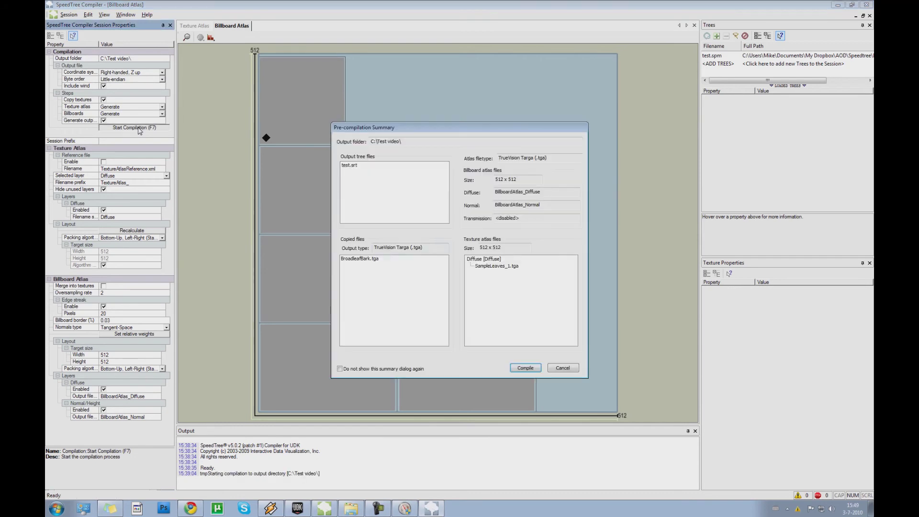
click(525, 368)
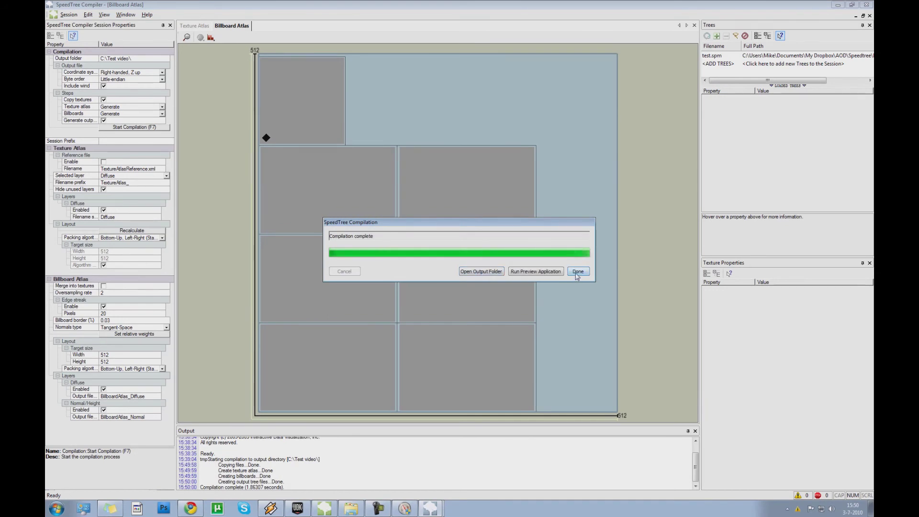
click(578, 276)
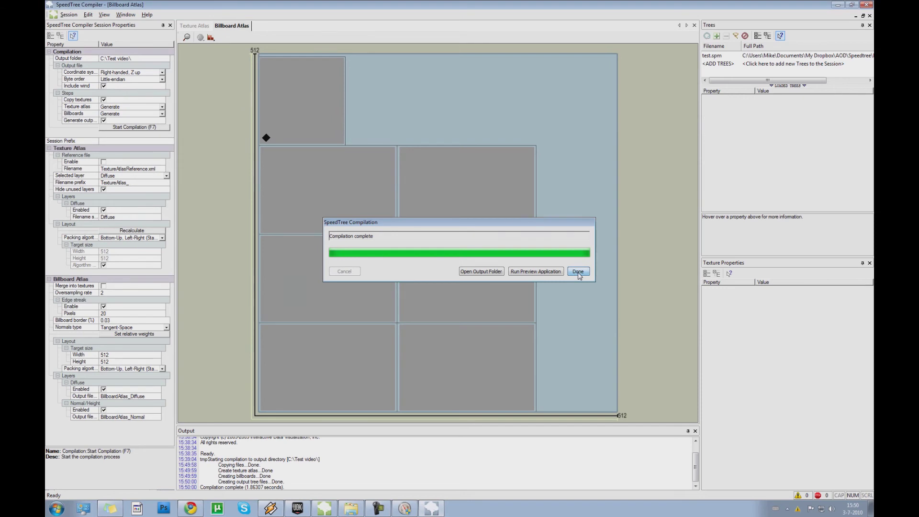
click(579, 272)
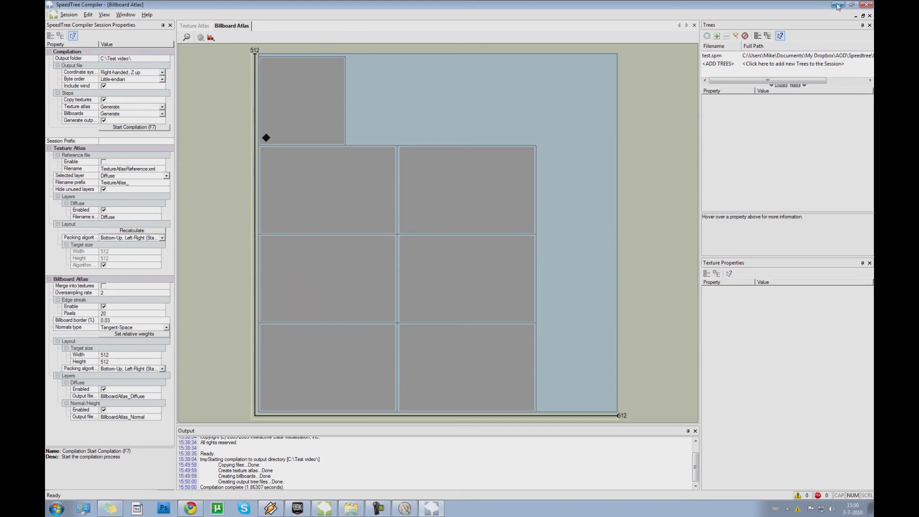
Switch to Unreal Development Kit, create an AnimSet named test in package Test, group Static, and close its editor.
click(301, 508)
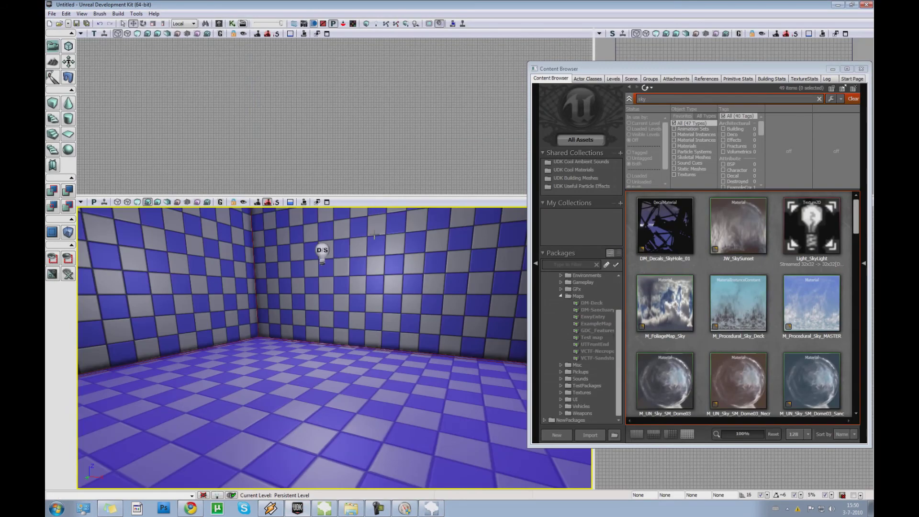
mouse_move(345, 318)
right_down()
mouse_move(287, 258)
mouse_move(354, 268)
mouse_move(335, 312)
mouse_move(345, 318)
right_up()
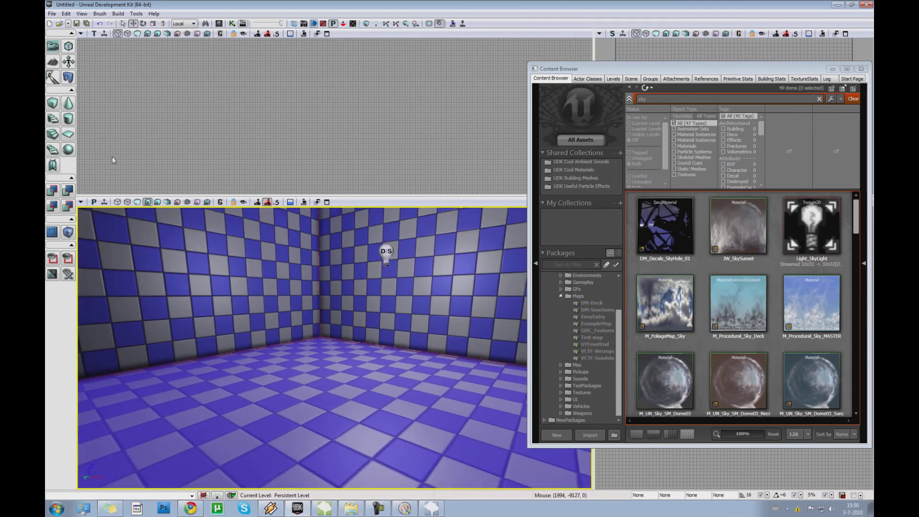
click(617, 366)
click(555, 439)
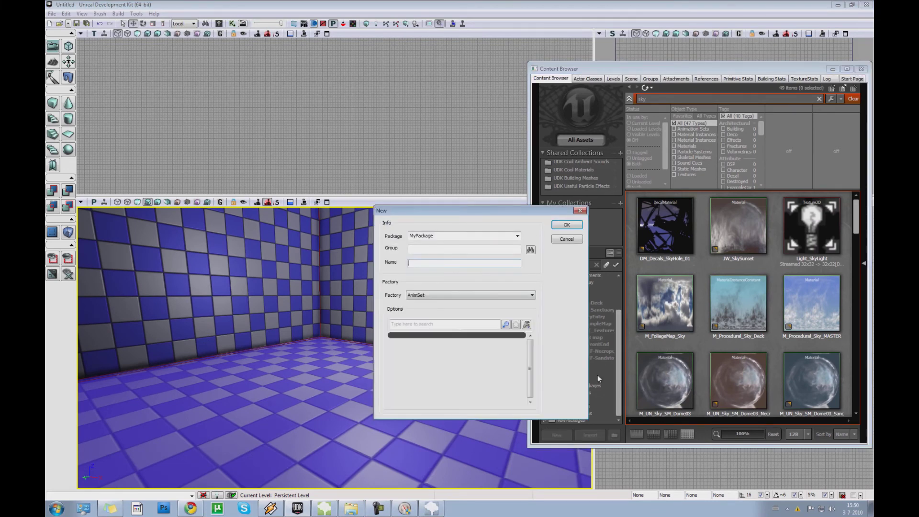
click(460, 236)
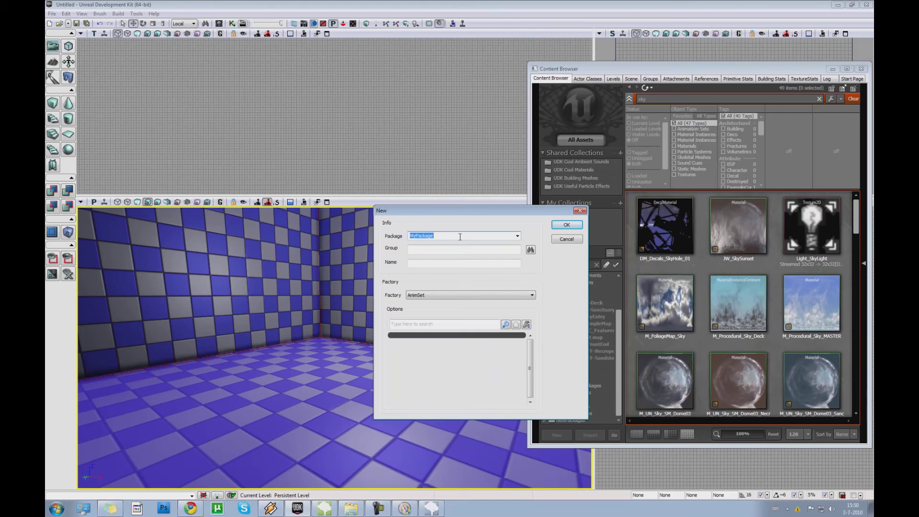
text(Test)
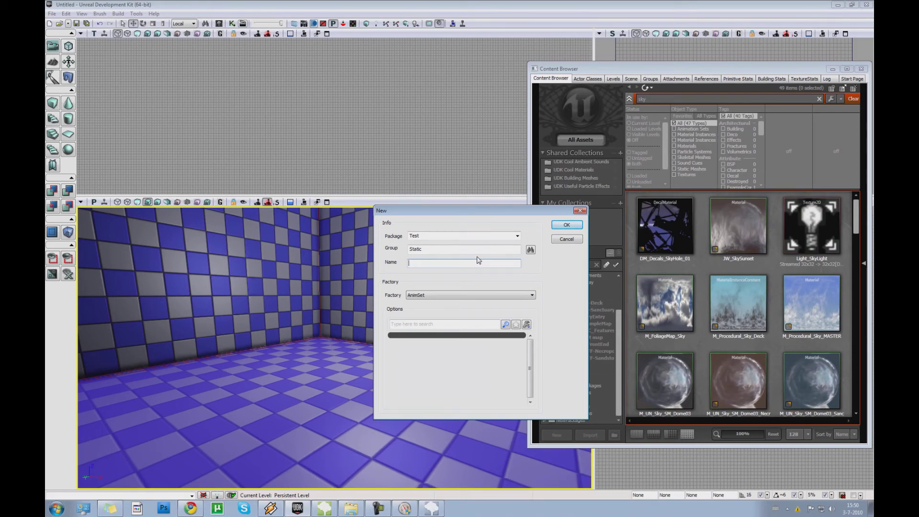
text(est)
click(623, 358)
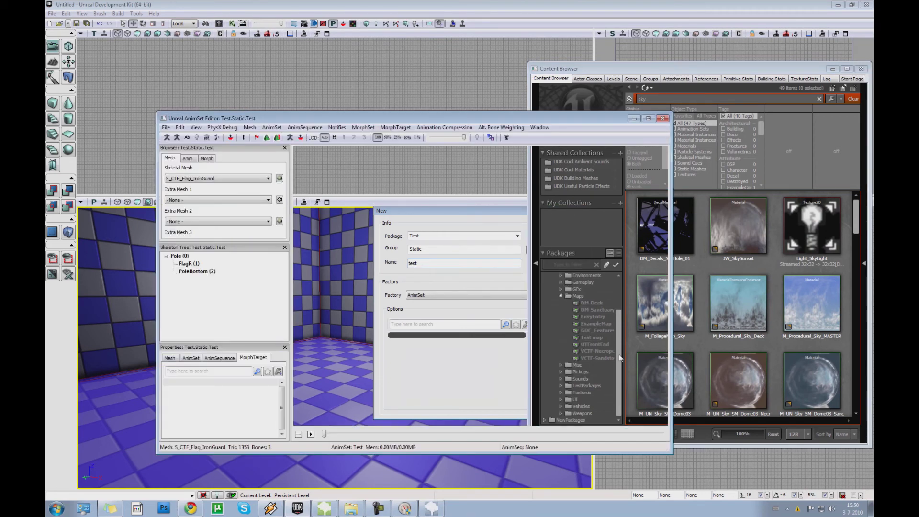
click(663, 121)
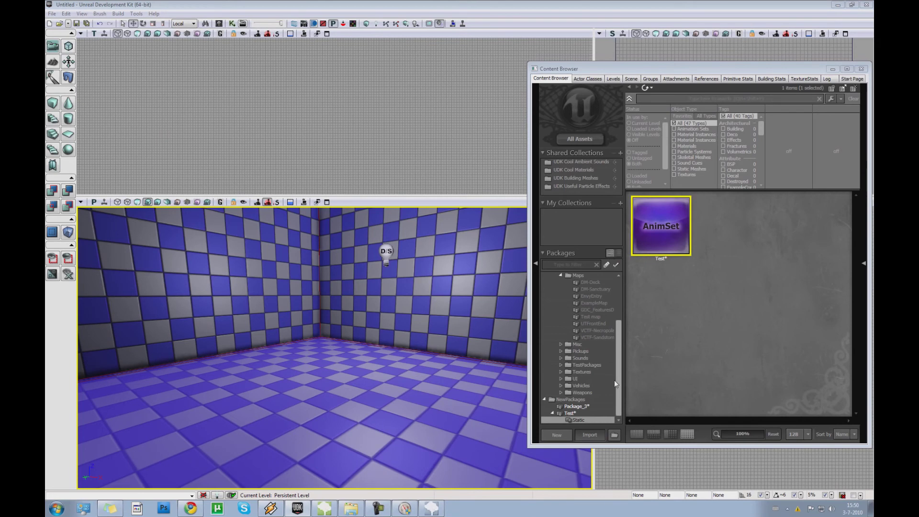
Import test.srt from C:\Test video into the Static group of the Test package.
click(590, 435)
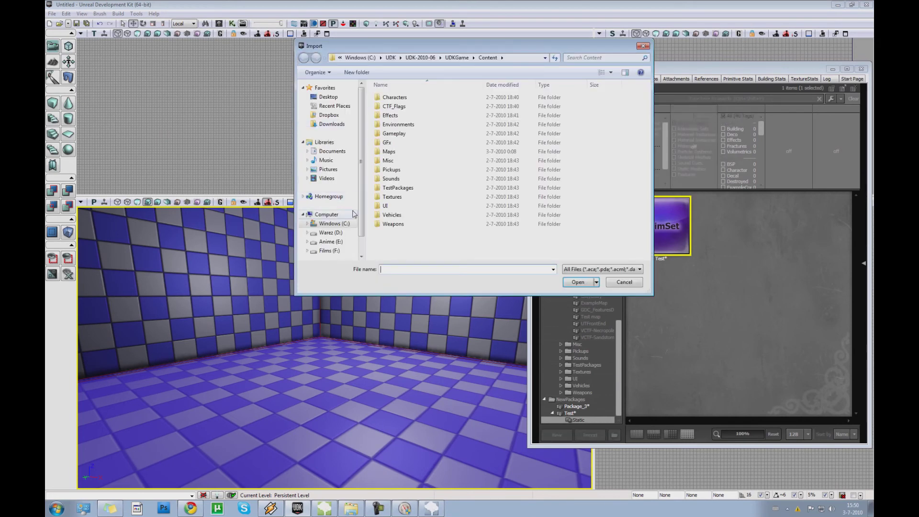
scroll(360, 210, down, 1)
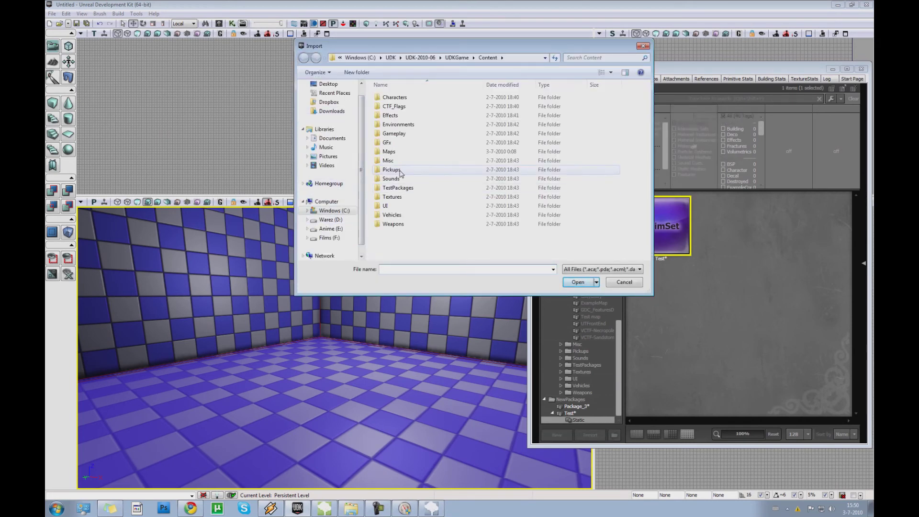
double_click(401, 188)
double_click(404, 99)
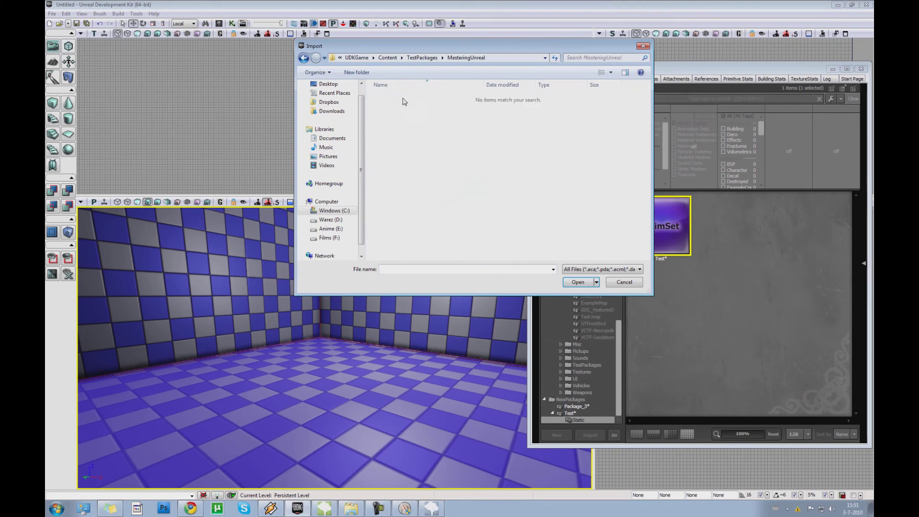
key(BackSpace)
key(BackSpace)
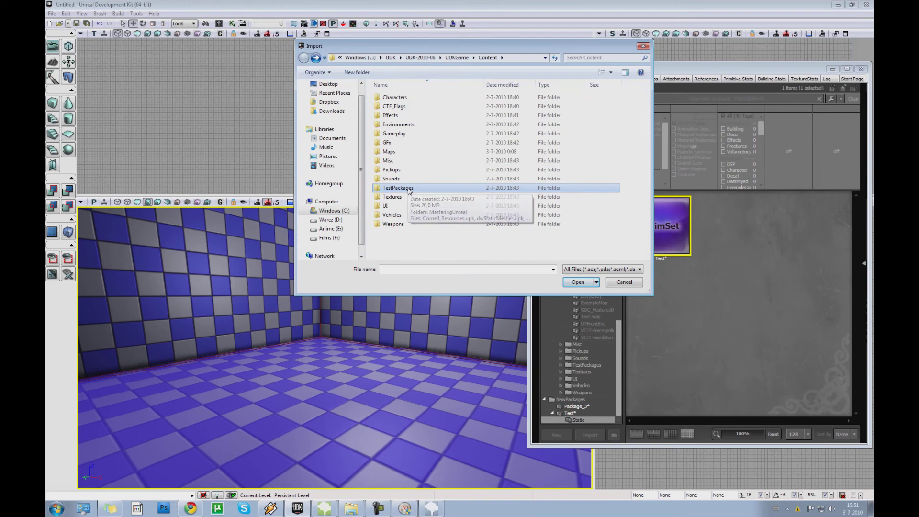
click(332, 211)
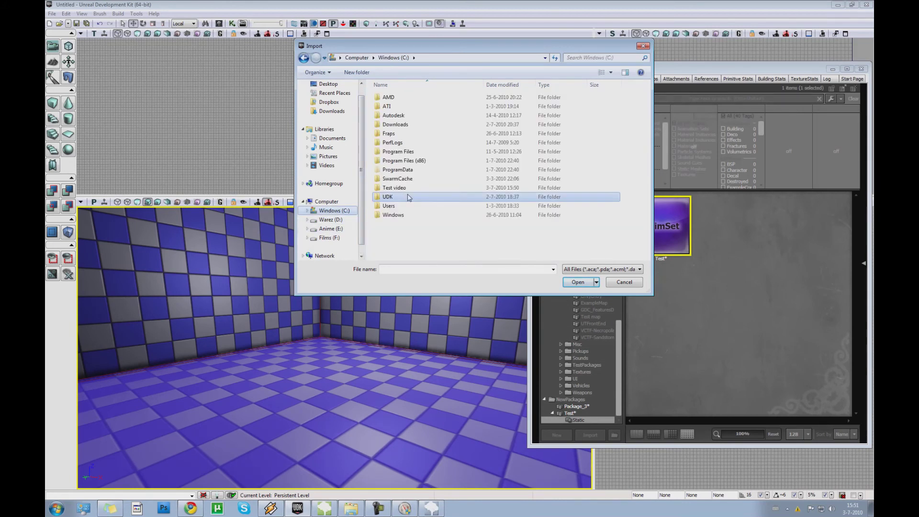
double_click(394, 188)
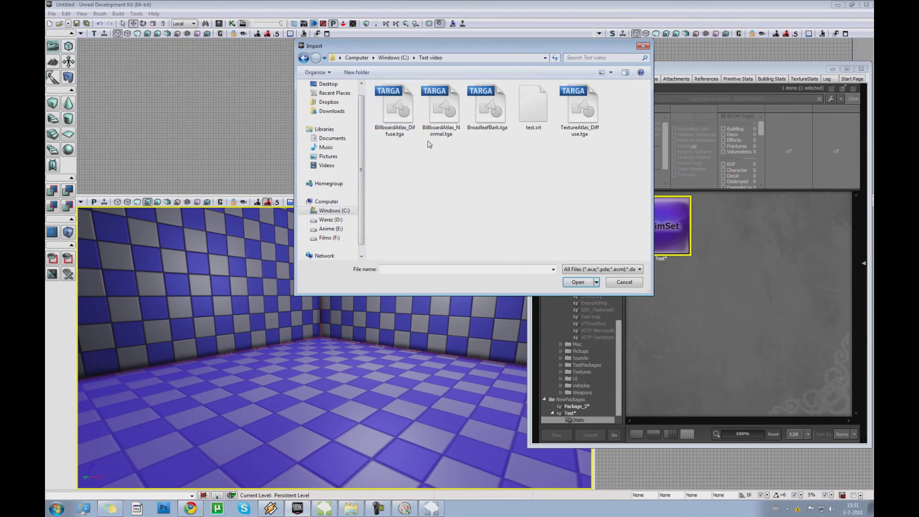
click(528, 118)
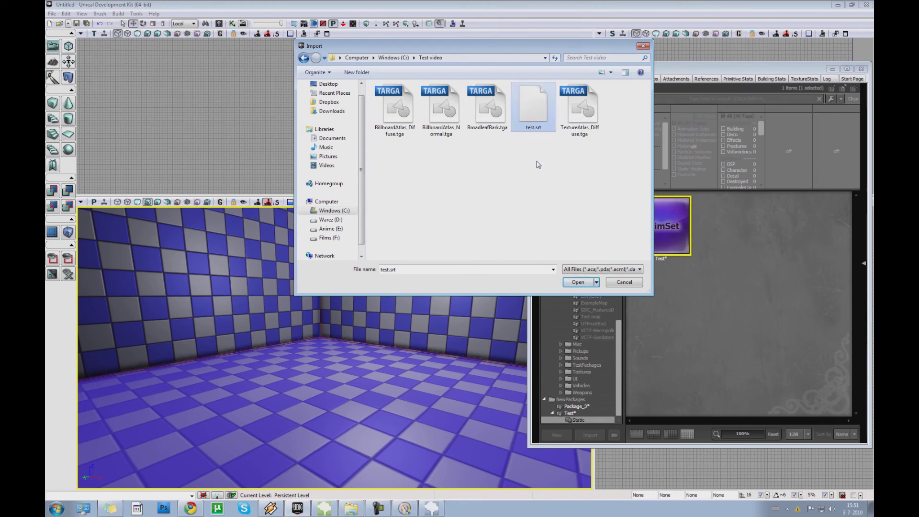
click(578, 283)
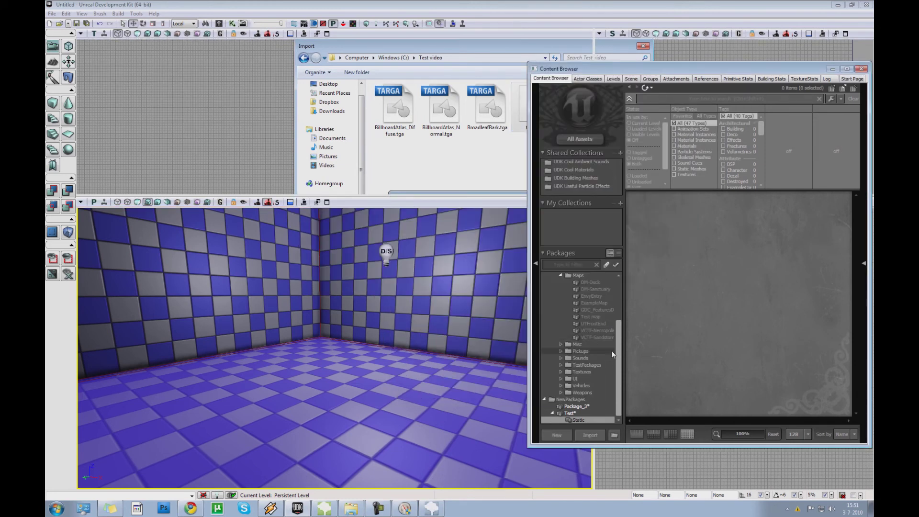
Open the imported SpeedTree asset in the SpeedTree Editor and inspect its preview and material slots.
double_click(722, 248)
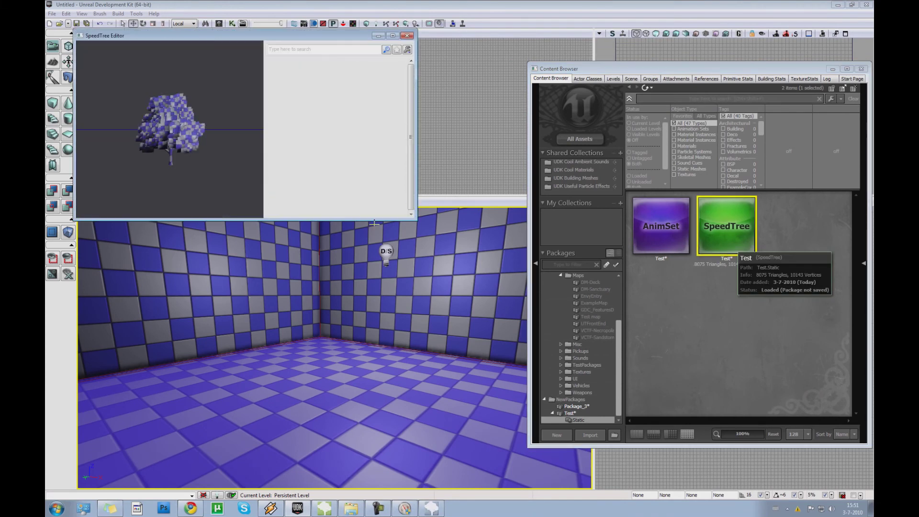
drag(280, 173, 272, 144)
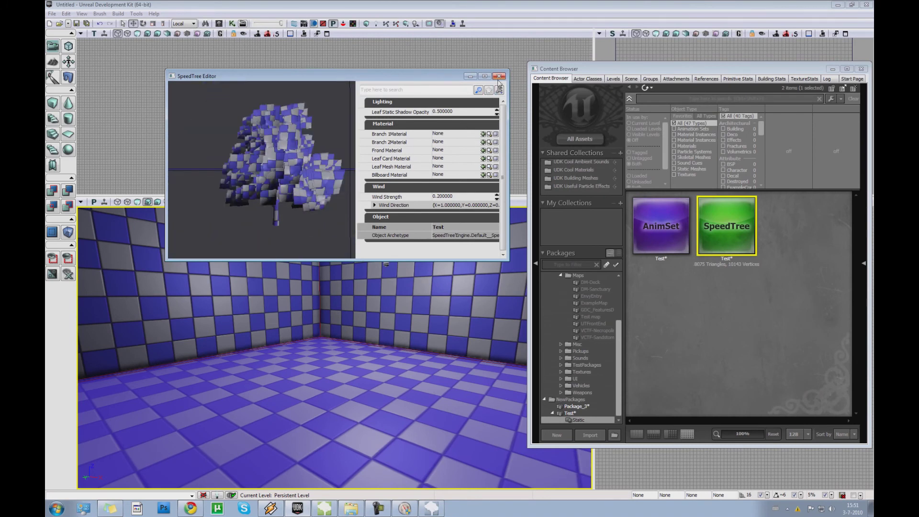
Close the SpeedTree Editor and import BillboardAtlas_Diffuse, BillboardAtlas_Normal, BroadleafBark and TextureAtlas_Diffuse TGA files into group Texture of package Test.
click(500, 76)
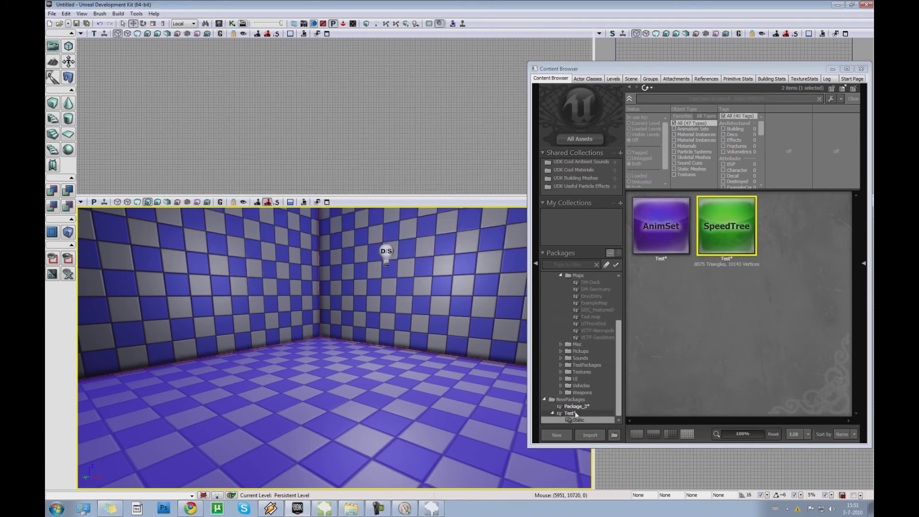
click(590, 435)
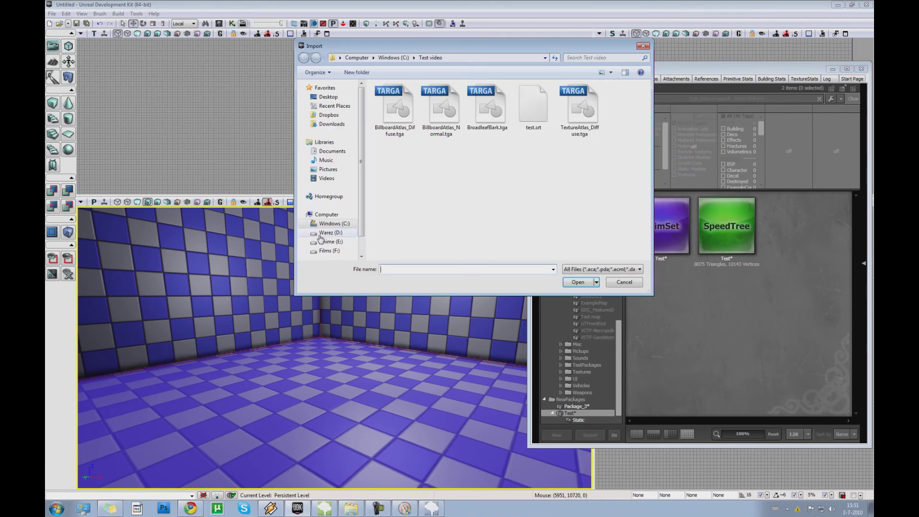
click(395, 110)
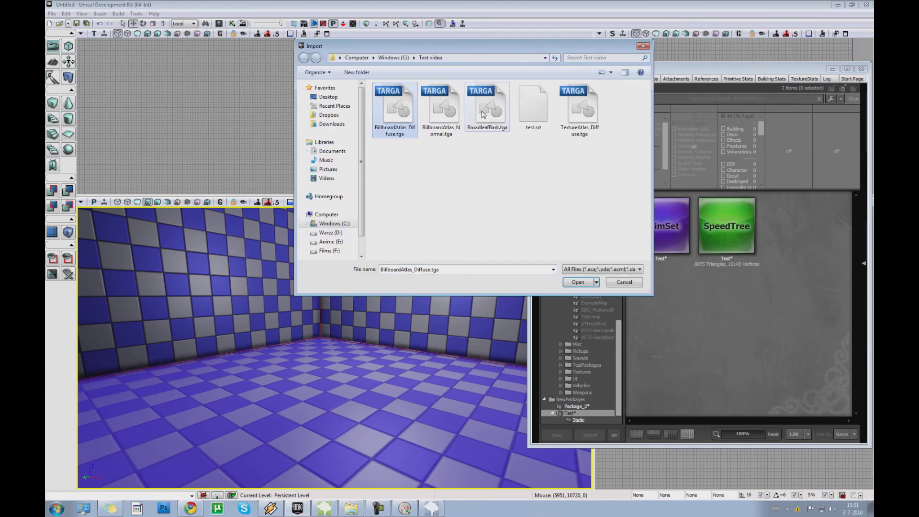
ctrl+click(482, 114)
ctrl+click(442, 112)
ctrl+click(569, 115)
click(579, 282)
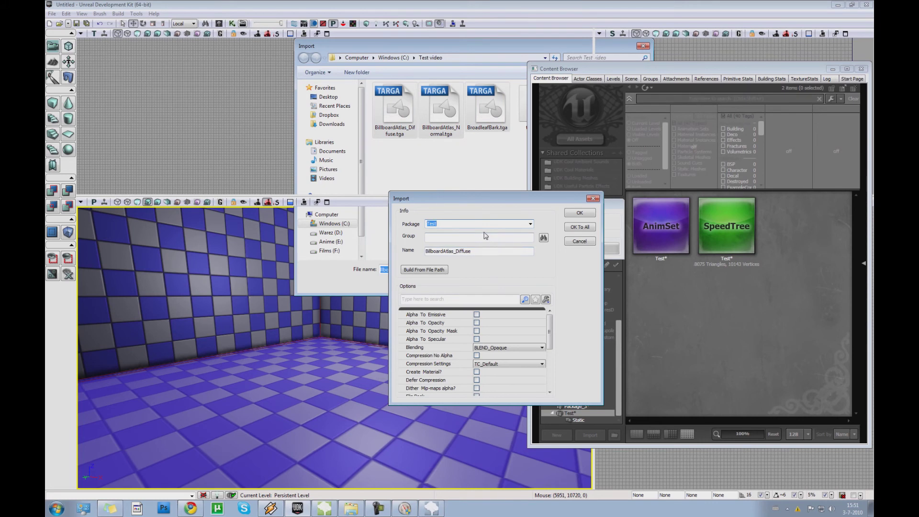
click(481, 236)
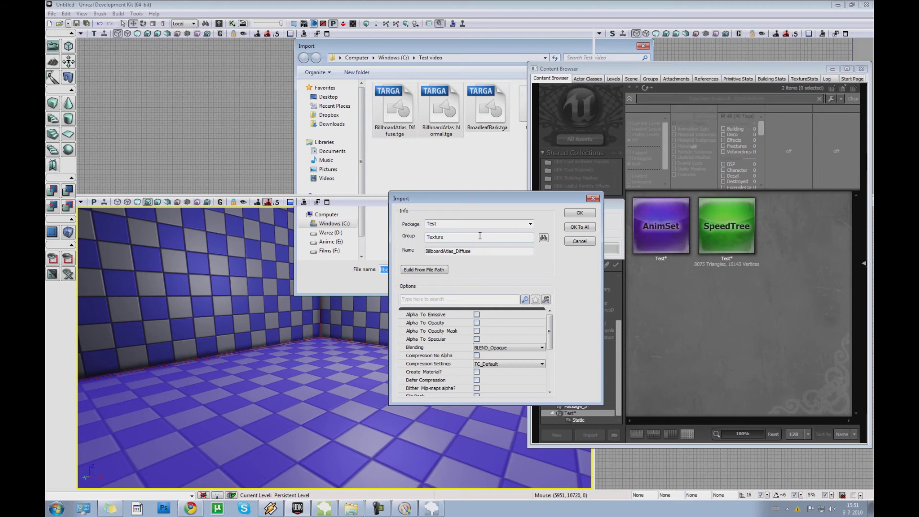
click(575, 226)
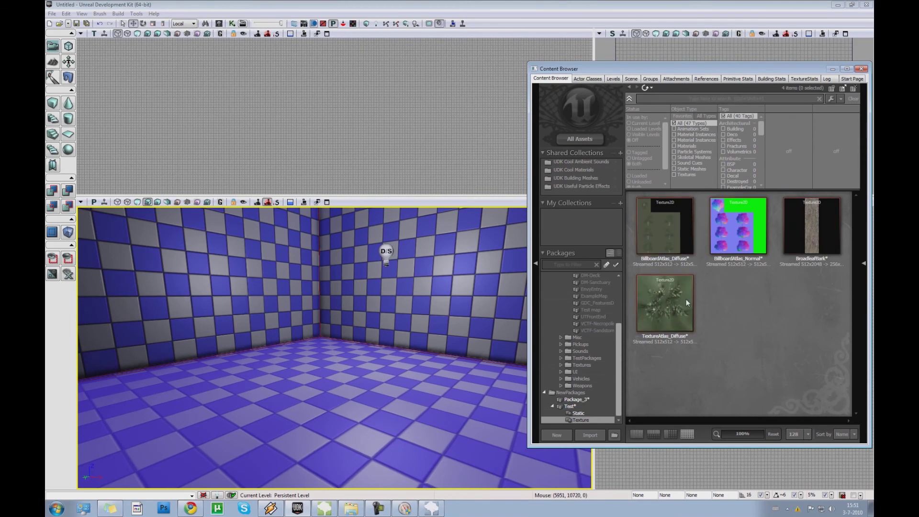
Create a new material named Leaf from the TextureAtlas_Diffuse texture in package Test, group Meterials.
click(809, 235)
click(673, 296)
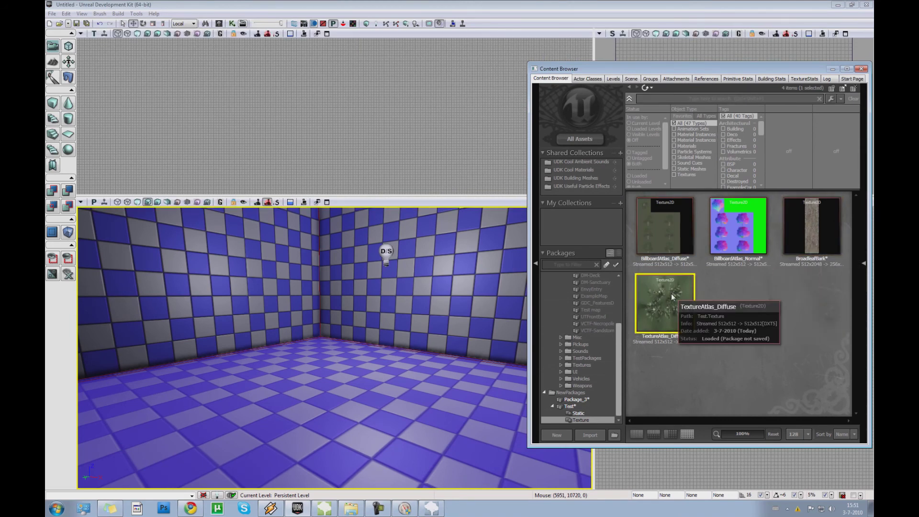
right_click(672, 295)
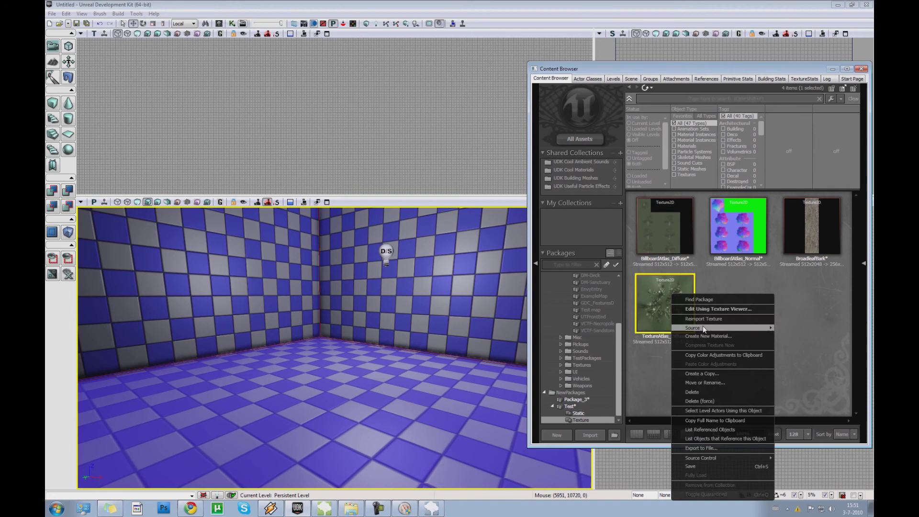
click(723, 336)
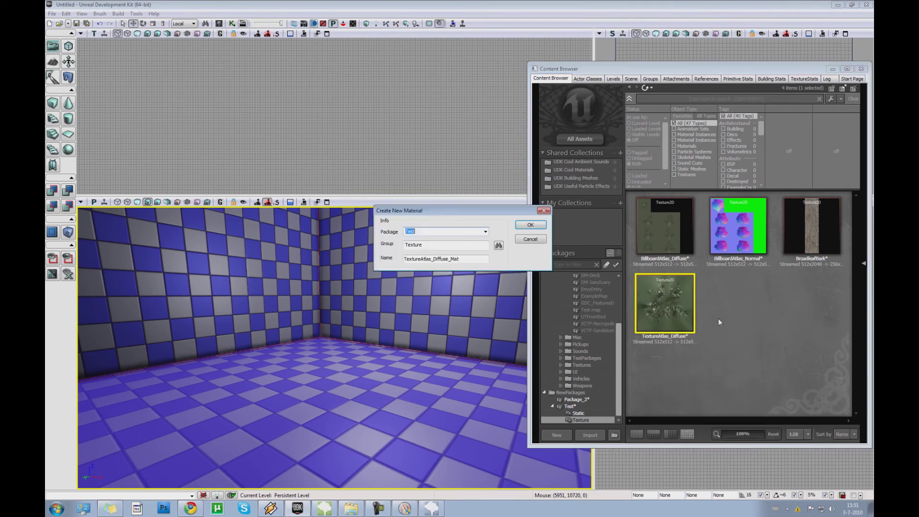
key(Tab)
text(Materials)
key(Tab)
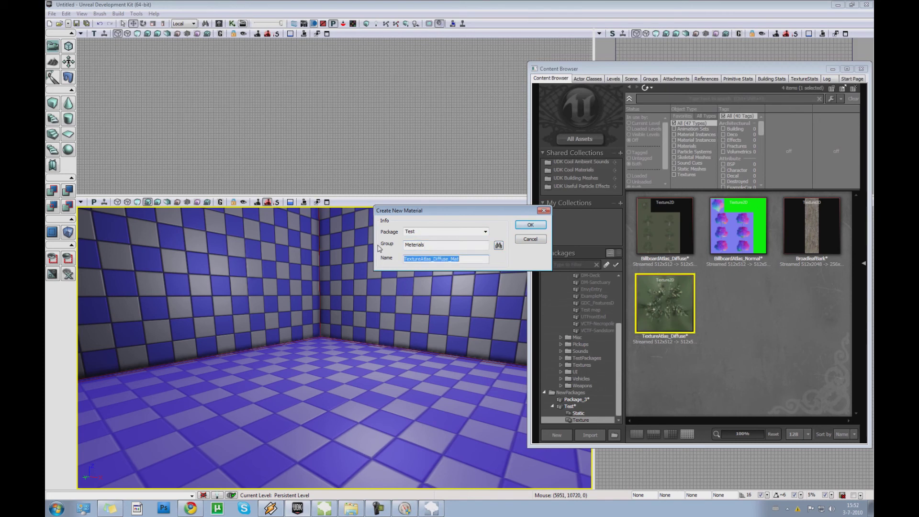
text(Leaf)
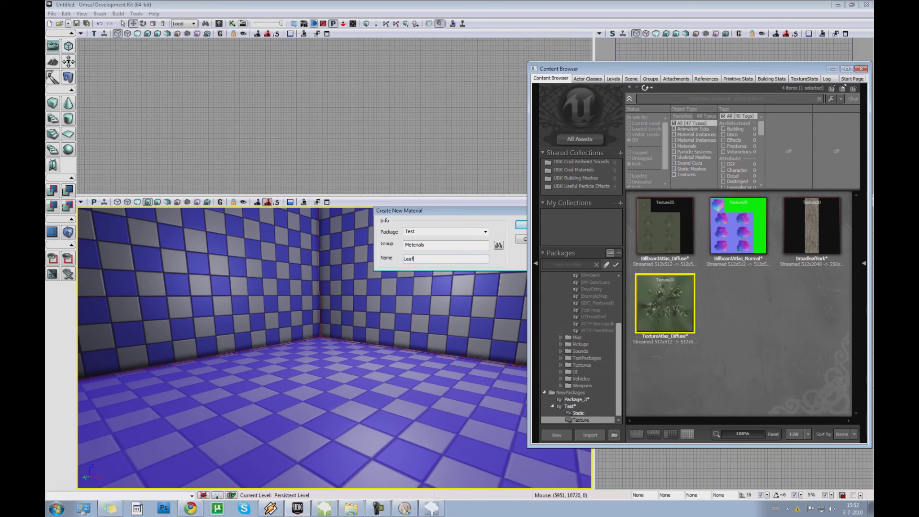
key(Return)
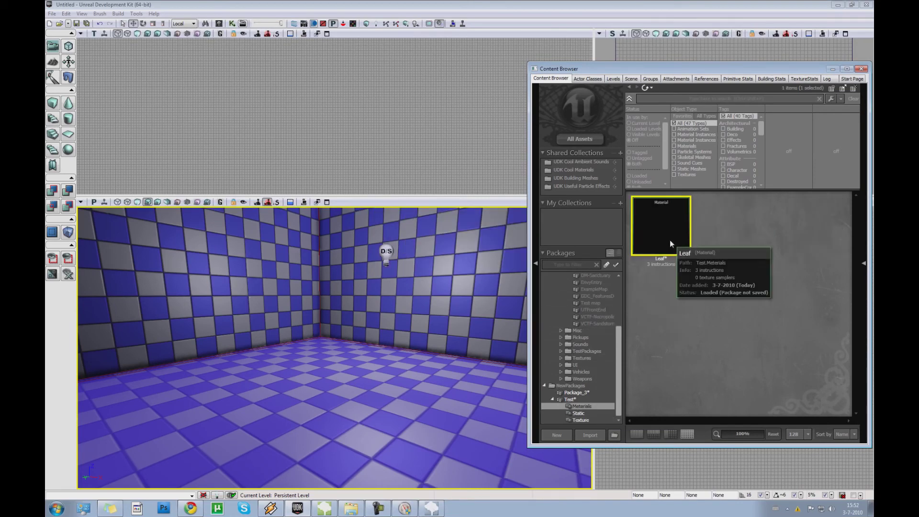
Open the Leaf material in a maximized Material Editor and connect the Texture Sample's color output to Diffuse.
double_click(670, 243)
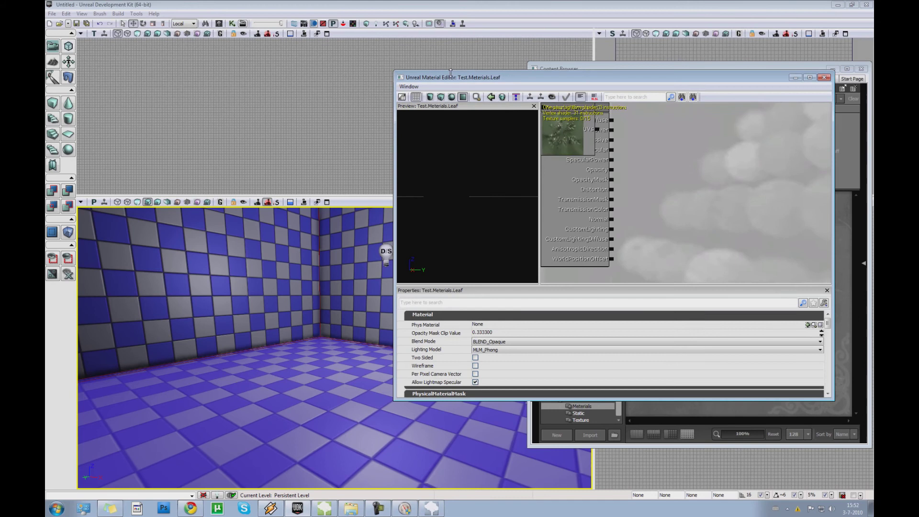
ctrl+drag(578, 126, 683, 130)
drag(641, 190, 635, 212)
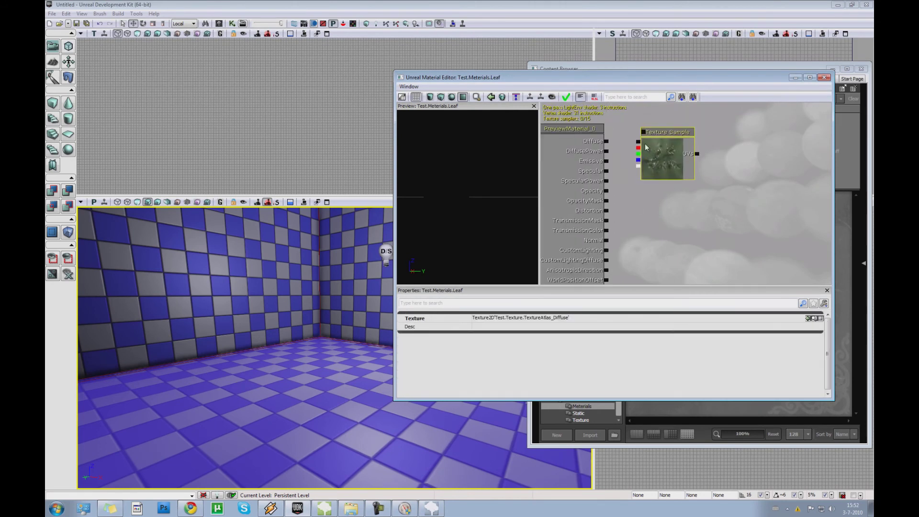
drag(639, 142, 616, 141)
drag(670, 167, 702, 159)
drag(679, 80, 327, 0)
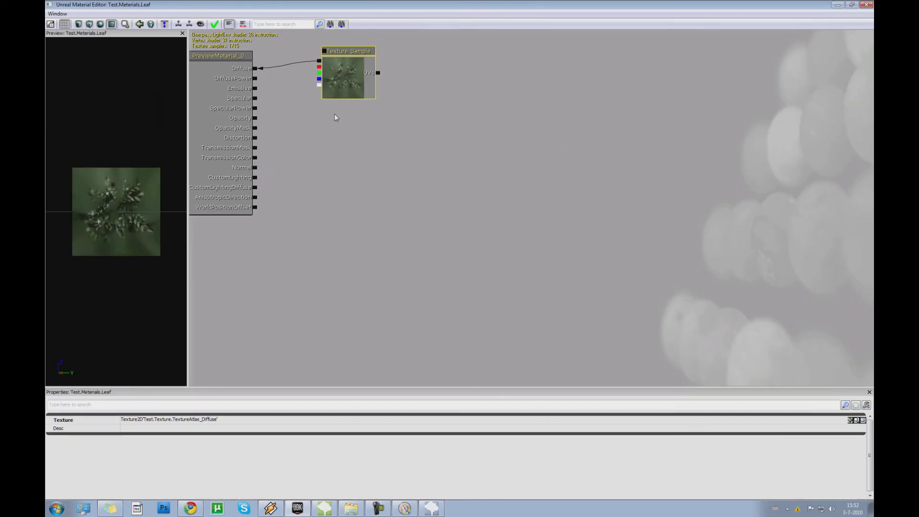
Show the Material Expressions list, search for "ver", and place a VertexColor node below the Texture Sample.
click(57, 14)
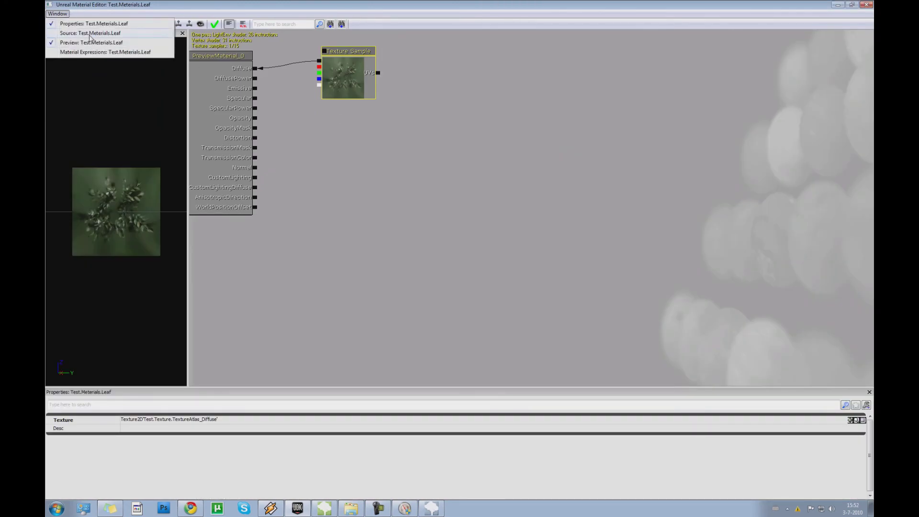
click(94, 52)
click(790, 44)
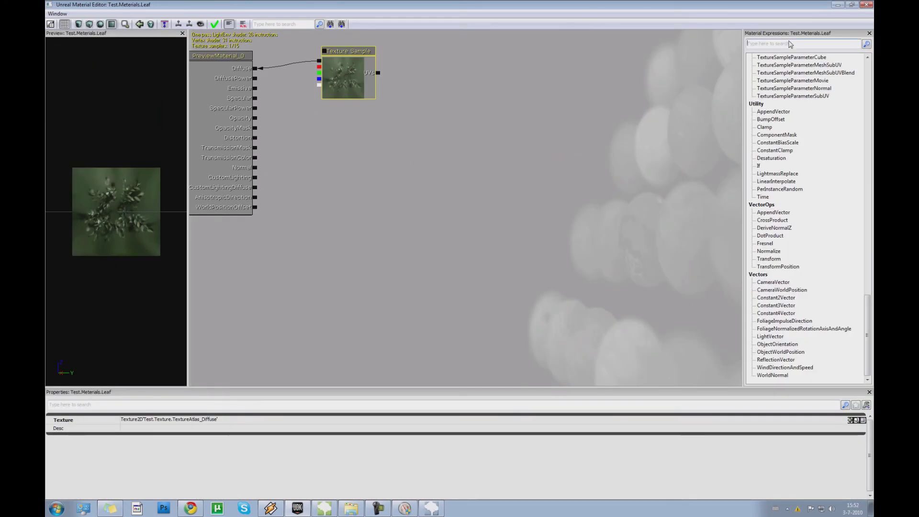
text(ver)
drag(766, 67, 381, 163)
drag(406, 199, 373, 187)
ctrl+drag(308, 80, 405, 92)
ctrl+drag(394, 176, 429, 134)
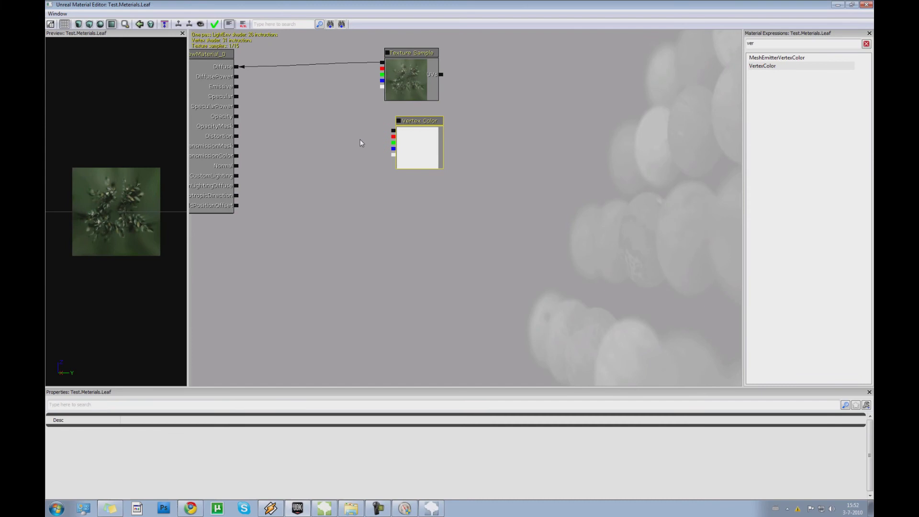
Add a Multiply node fed by the Texture Sample and Vertex Color alpha outputs, and connect it to TransmissionMask.
drag(362, 143, 382, 169)
click(388, 152)
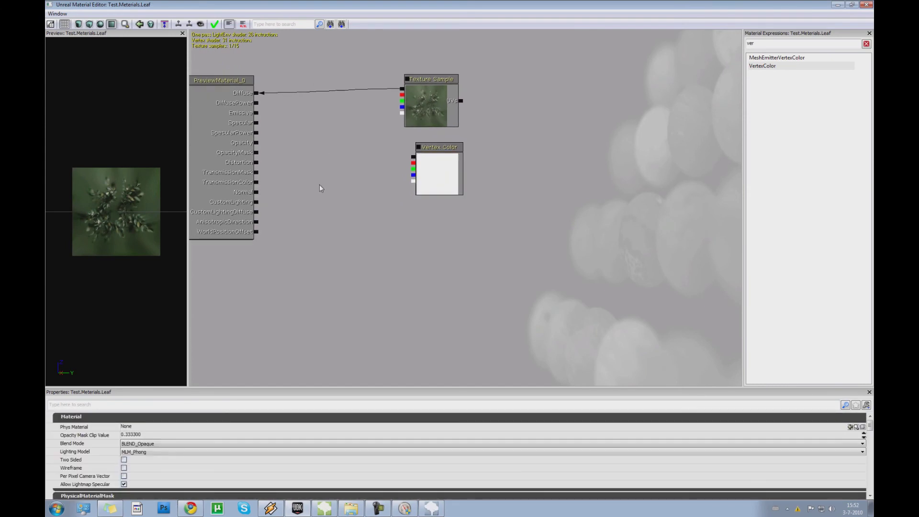
drag(309, 195, 316, 199)
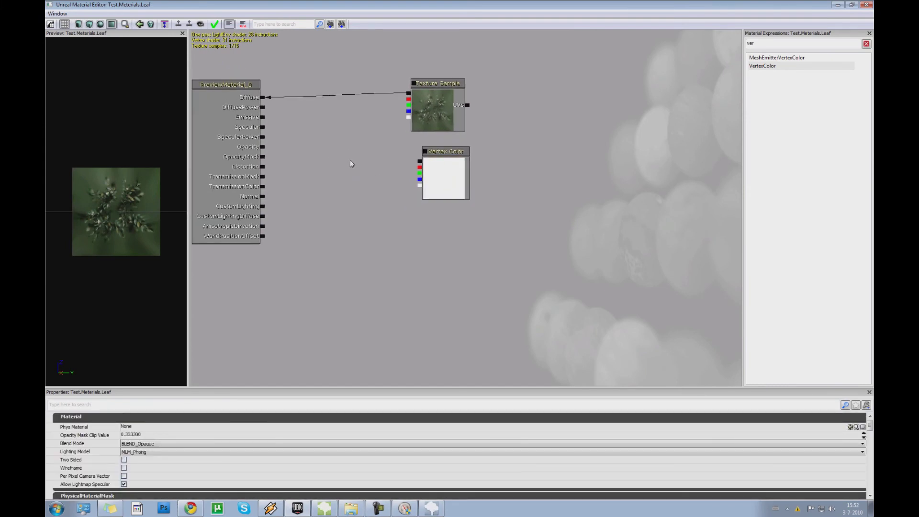
drag(332, 152, 332, 151)
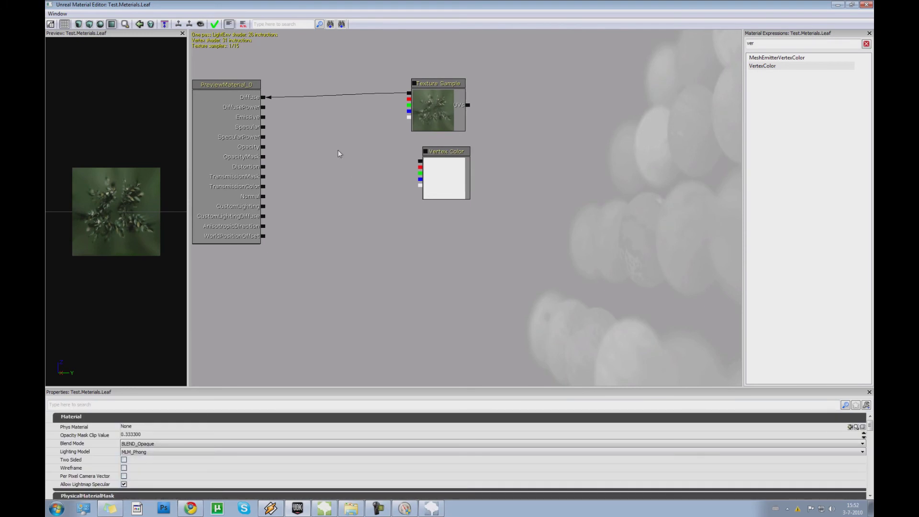
drag(338, 149, 338, 150)
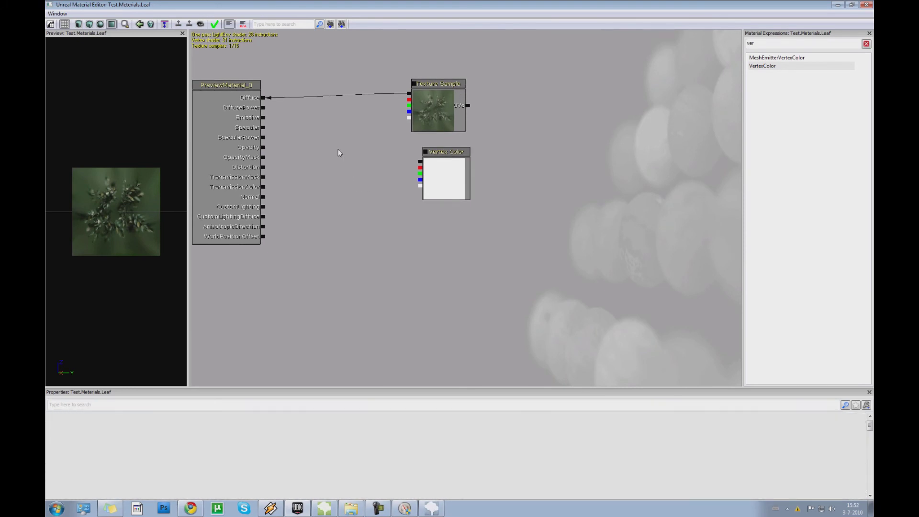
click(338, 153)
mouse_move(351, 159)
ctrl+mouse_down()
mouse_move(351, 187)
mouse_move(343, 153)
ctrl+mouse_up()
drag(407, 118, 379, 159)
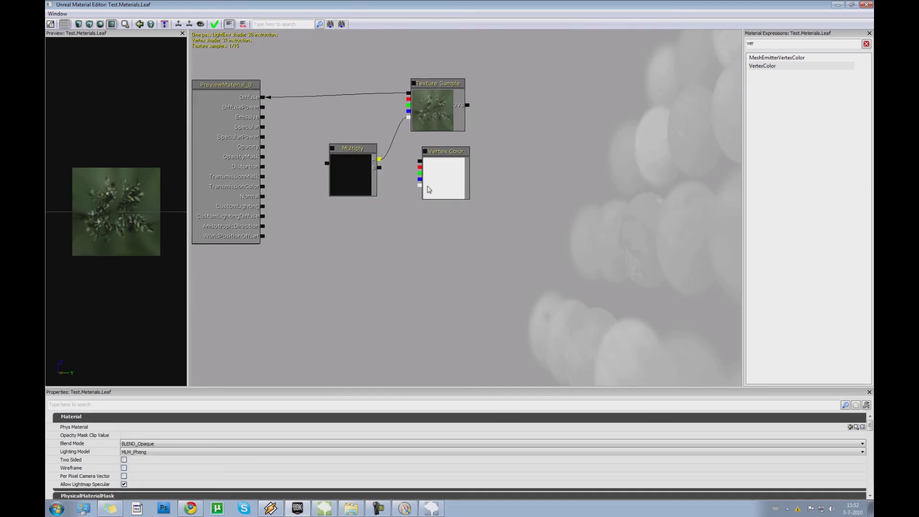
drag(420, 185, 378, 170)
drag(327, 164, 266, 176)
click(358, 173)
drag(359, 180, 341, 171)
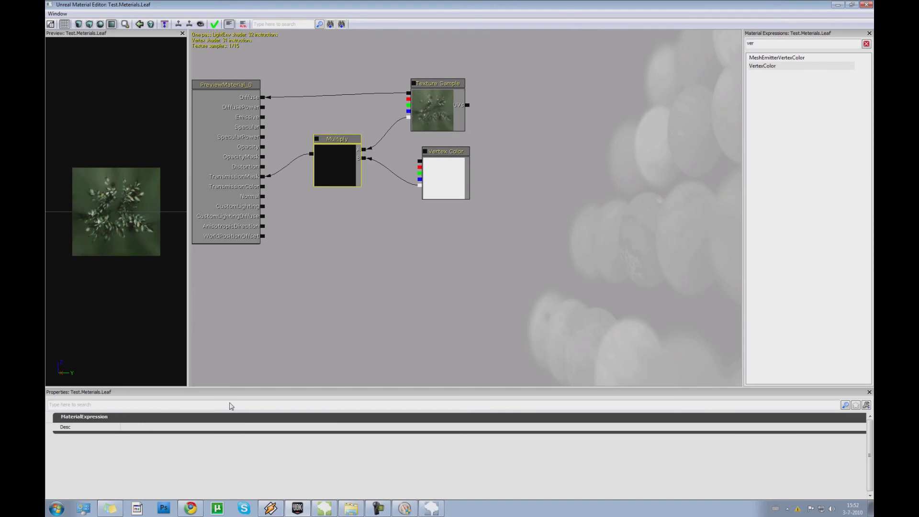
Set the Leaf material's Blend Mode to BLEND_Masked, keep the MLM_Phong lighting model, and apply the changes.
click(228, 276)
click(178, 444)
click(178, 444)
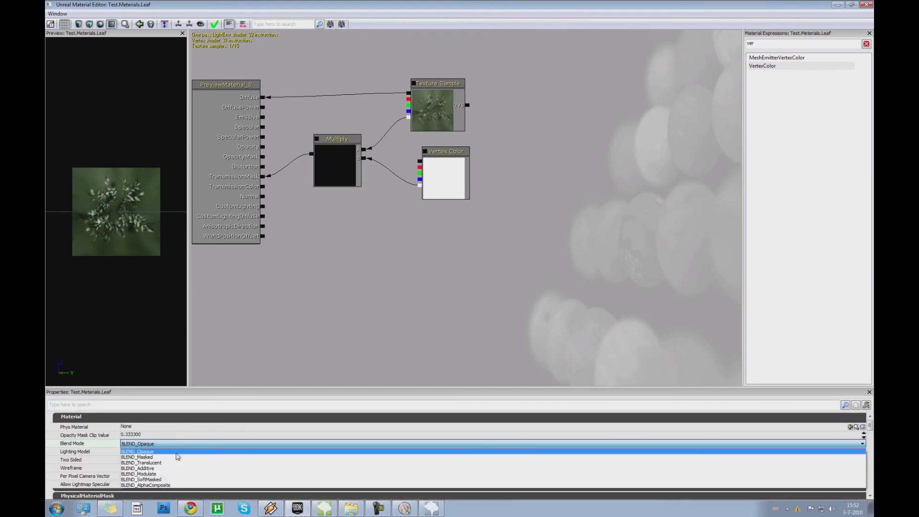
click(176, 458)
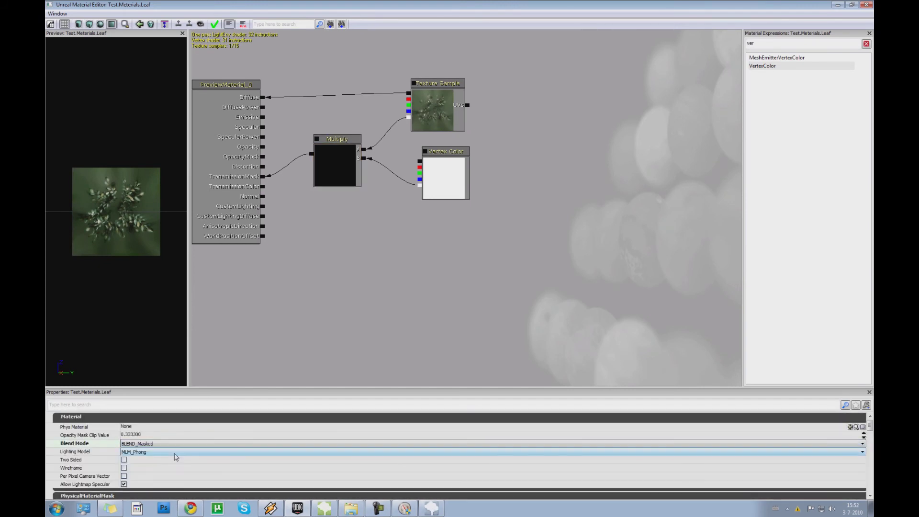
click(157, 452)
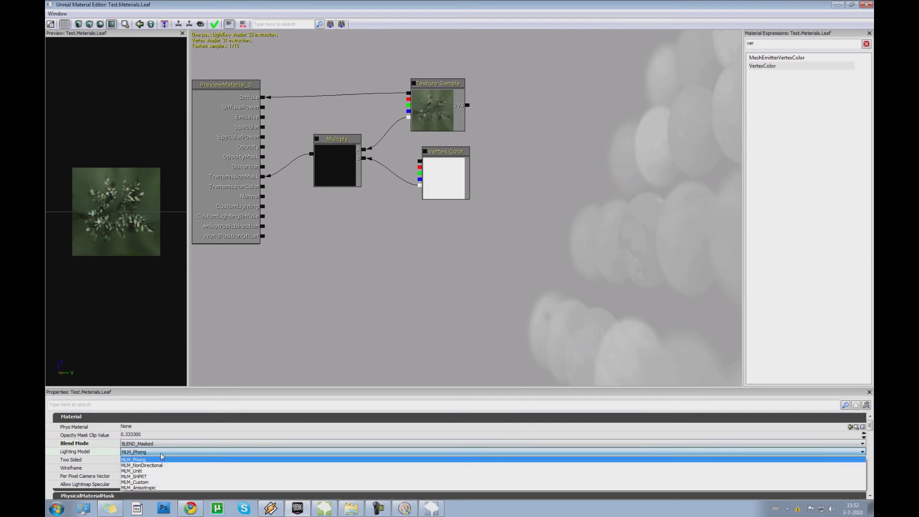
click(159, 454)
drag(116, 216, 163, 209)
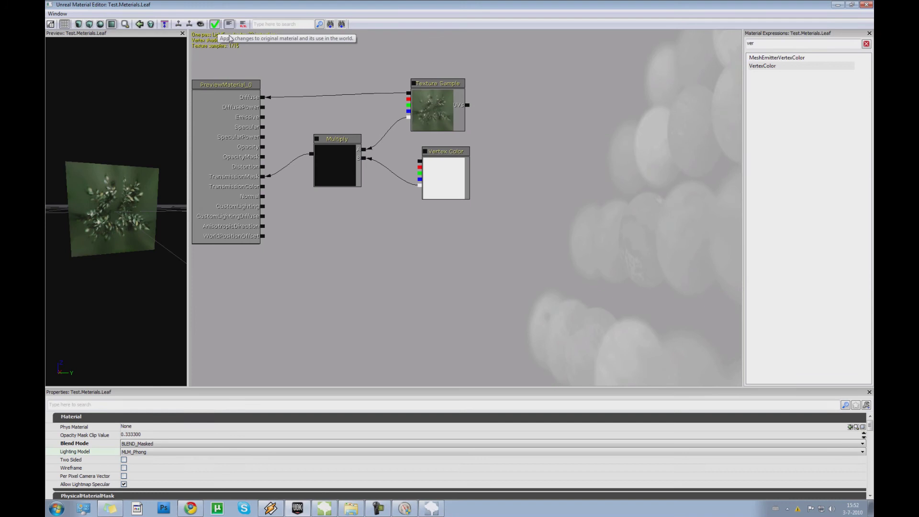
click(215, 24)
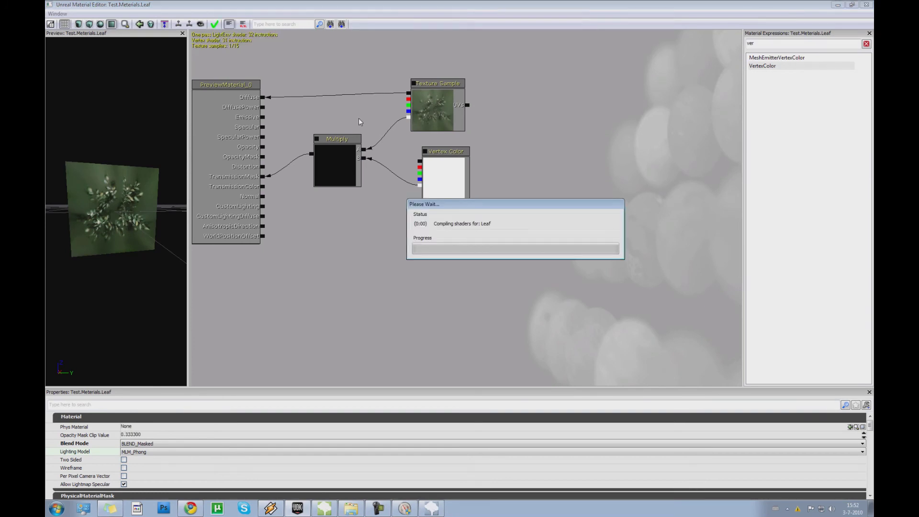
Move the Multiply node down out of the way and place a single Add node in the freed space.
click(330, 154)
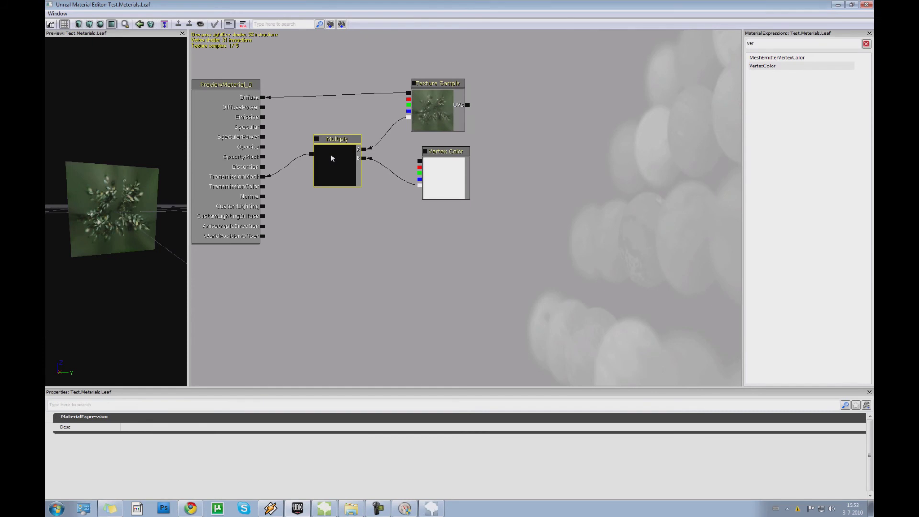
drag(331, 154, 317, 248)
click(329, 131)
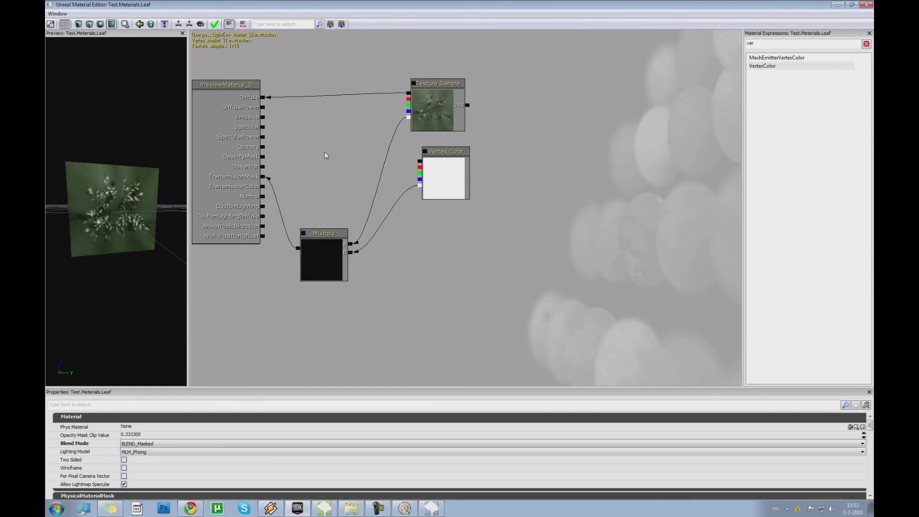
click(325, 152)
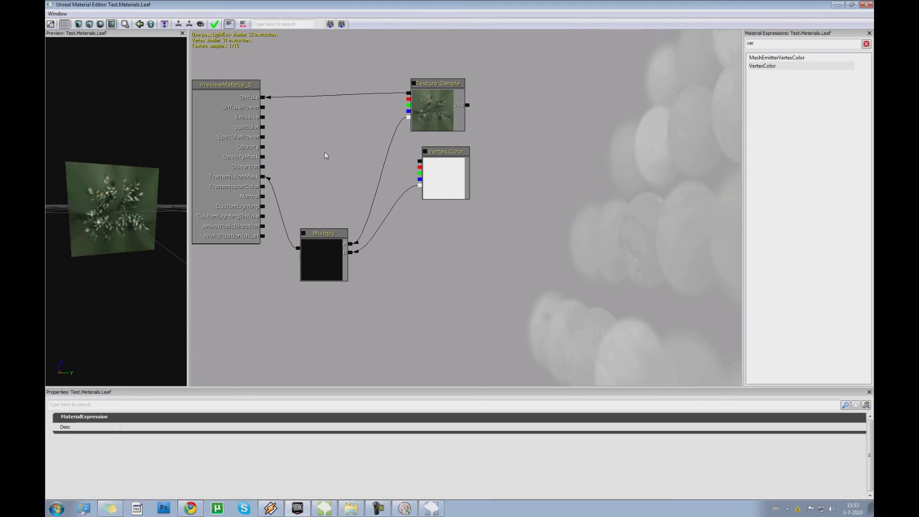
key(ctrl+w)
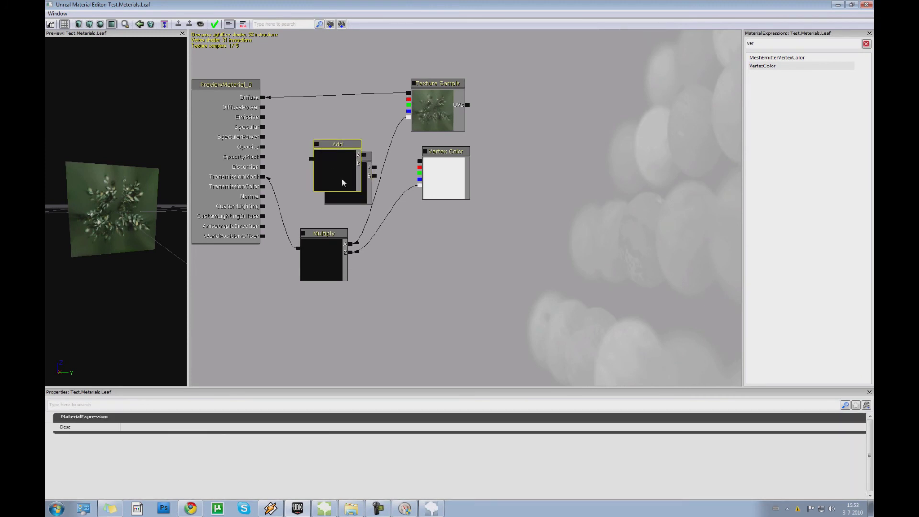
key(Delete)
drag(339, 180, 331, 163)
Feed the Texture Sample and Vertex Color alphas into the Add node and connect it to TransmissionMask instead of Multiply.
drag(405, 123, 388, 151)
drag(391, 145, 350, 178)
drag(402, 213, 351, 187)
drag(297, 182, 247, 204)
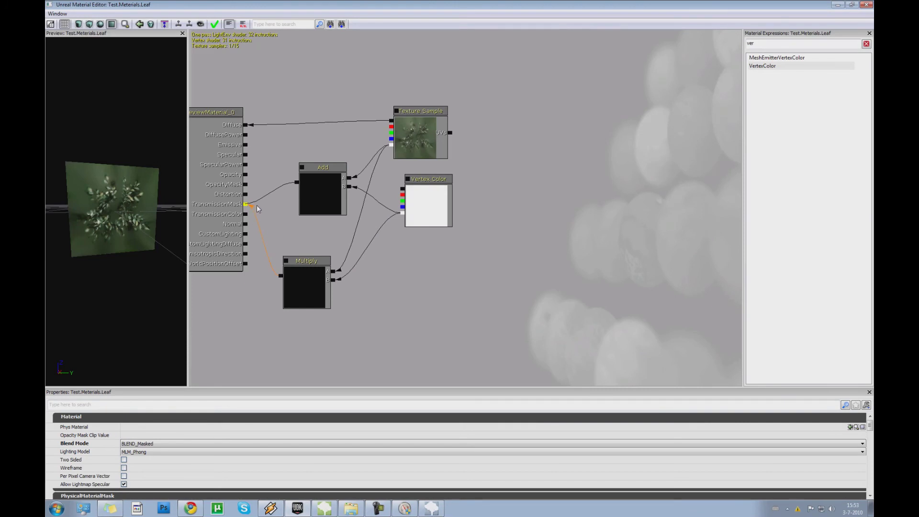
mouse_move(139, 236)
mouse_down()
mouse_move(139, 196)
mouse_move(130, 232)
mouse_move(140, 235)
mouse_up()
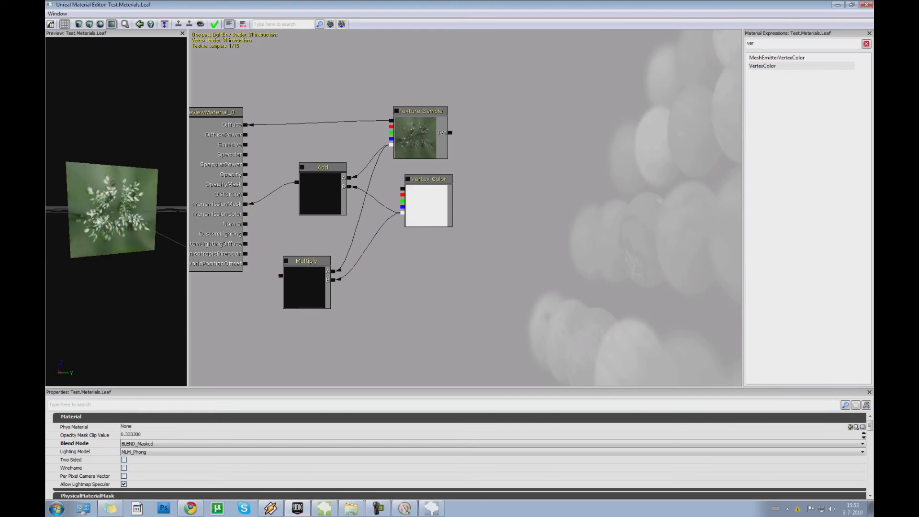
Feed TransmissionMask from the Multiply node instead of Add and apply the Leaf material changes.
alt+click(246, 205)
click(215, 24)
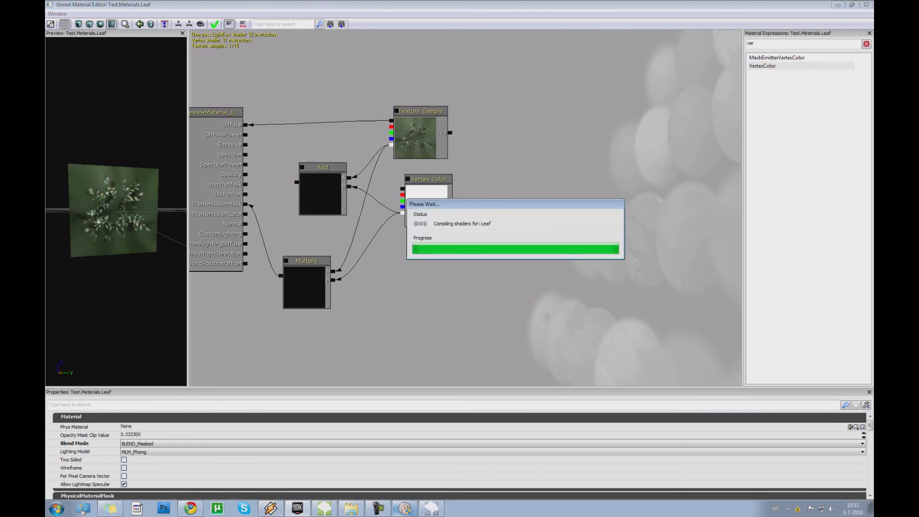
click(381, 512)
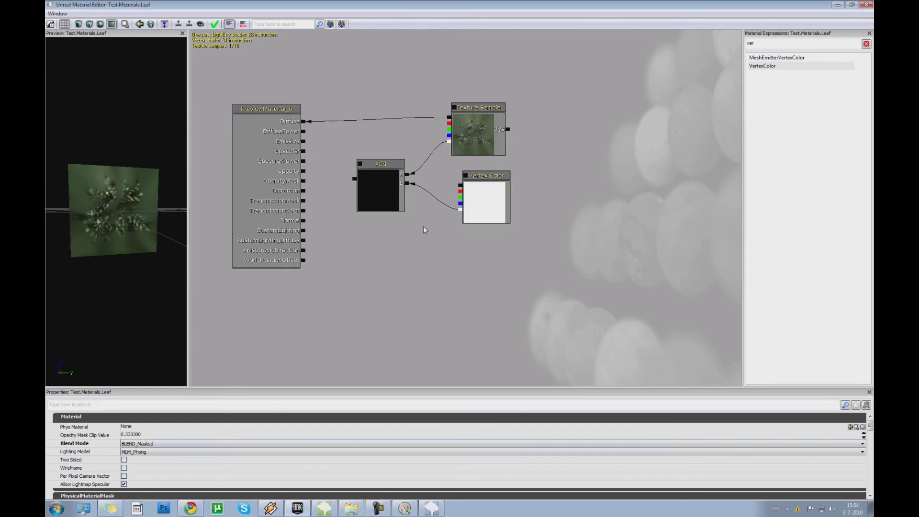
Connect the Add node's output to the OpacityMask input of the Leaf material.
click(379, 173)
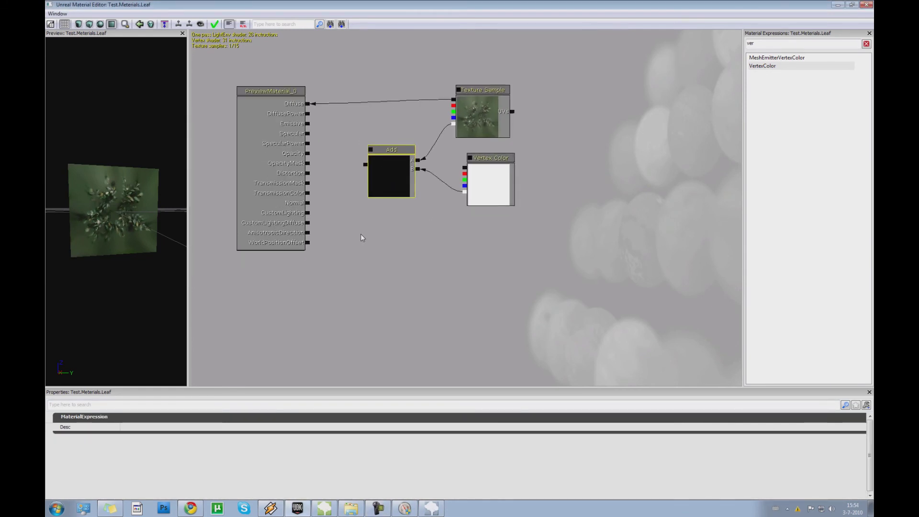
drag(362, 237, 378, 247)
click(494, 211)
click(483, 124)
drag(420, 283, 472, 302)
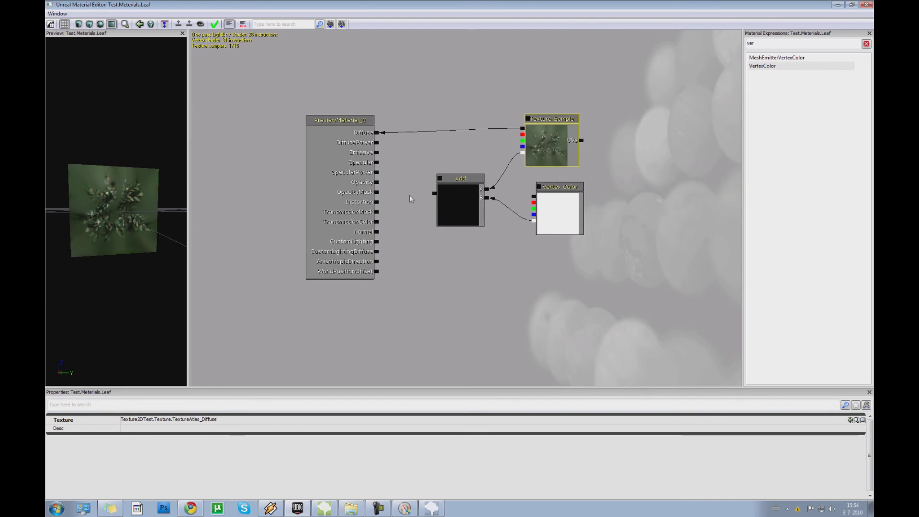
drag(430, 194, 367, 198)
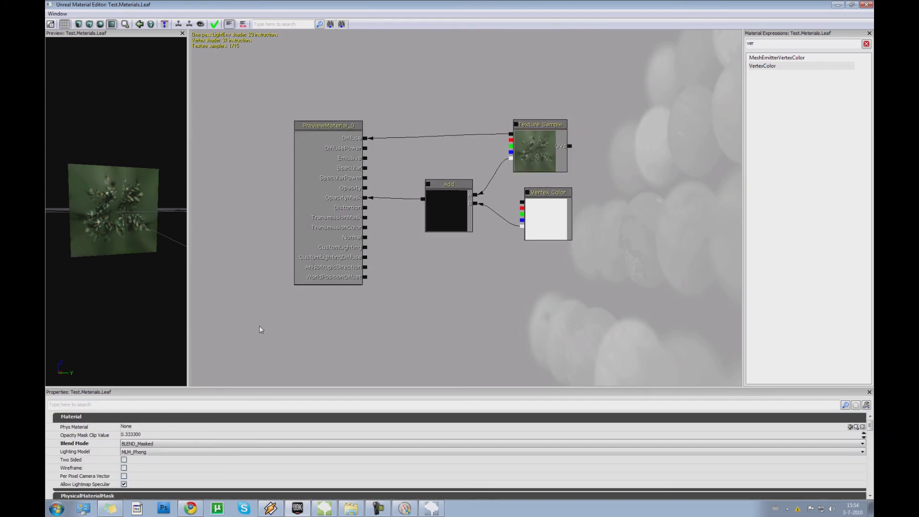
Keep the Leaf material's Blend Mode at BLEND_Masked, apply the changes and close the material editor.
drag(232, 328, 256, 318)
drag(145, 251, 138, 286)
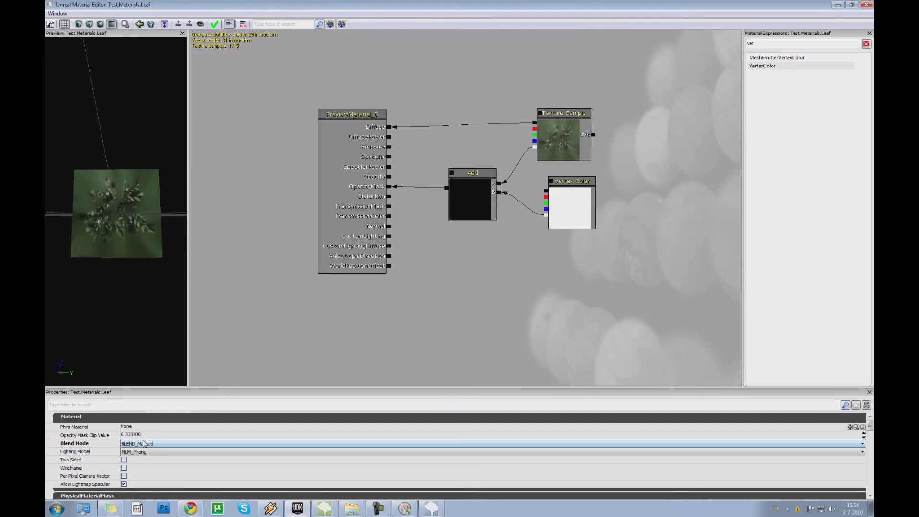
click(143, 443)
click(167, 458)
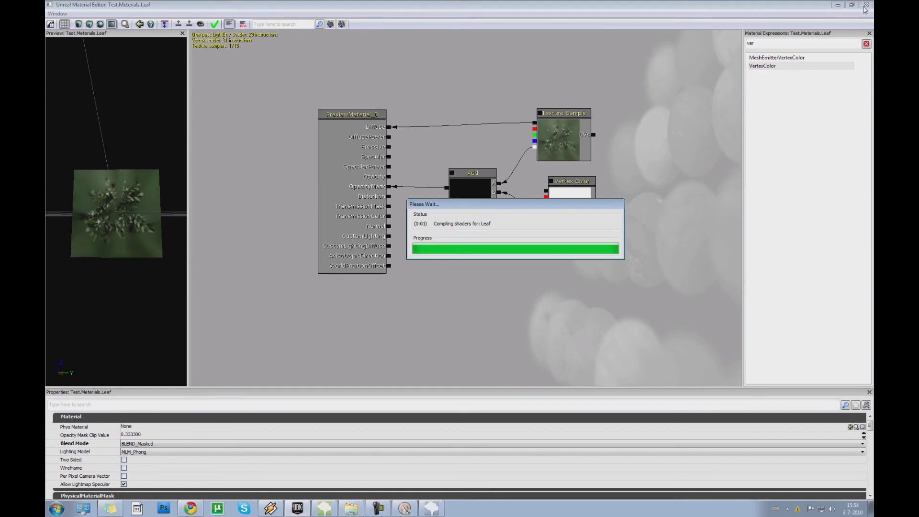
click(866, 4)
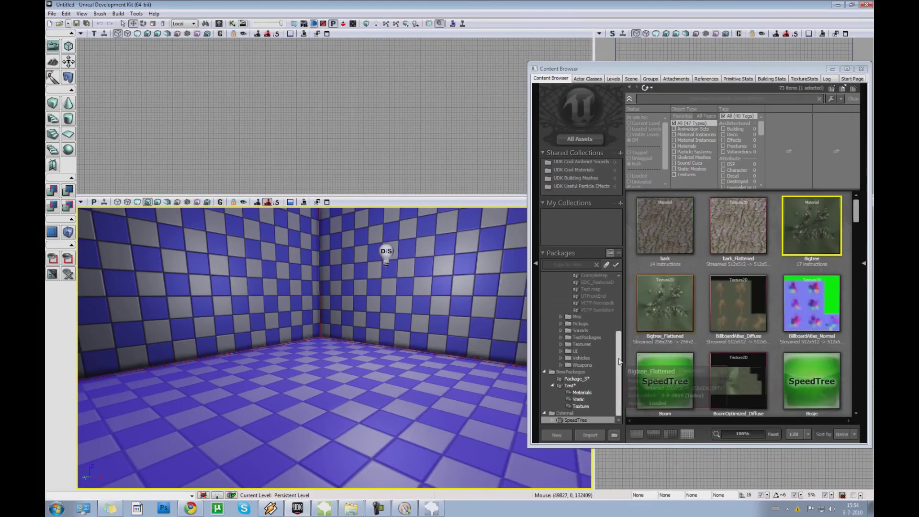
Open the Test SpeedTree asset from the Static group of the Test package for editing.
click(545, 413)
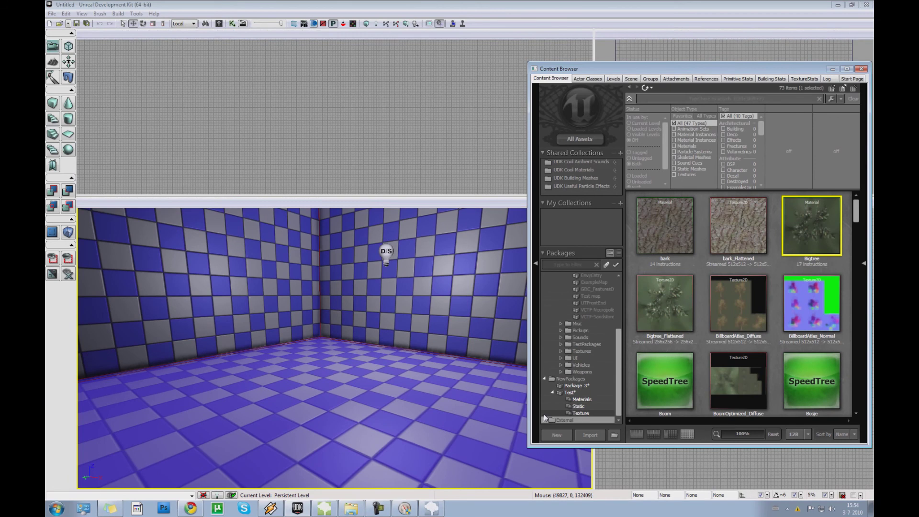
click(577, 406)
double_click(727, 225)
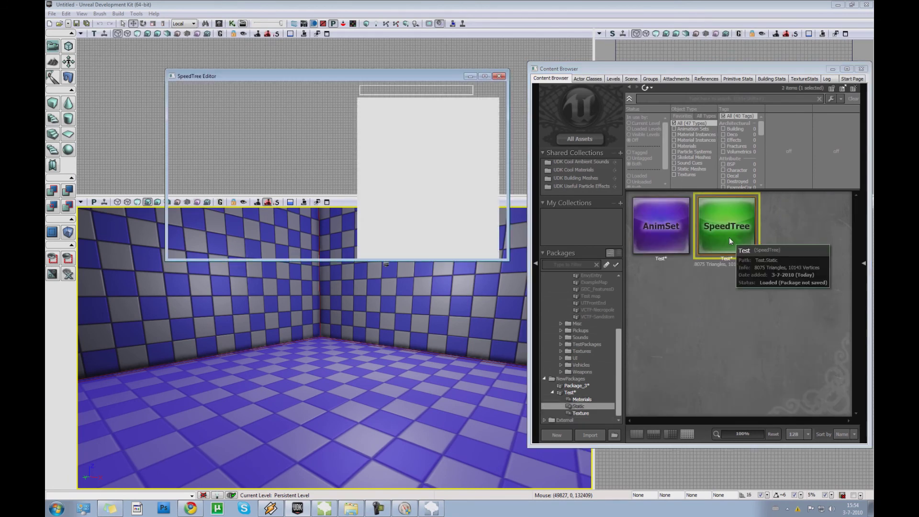
Assign the Leaf material as the tree's Leaf Card Material and inspect the foliage up close in the preview.
click(582, 400)
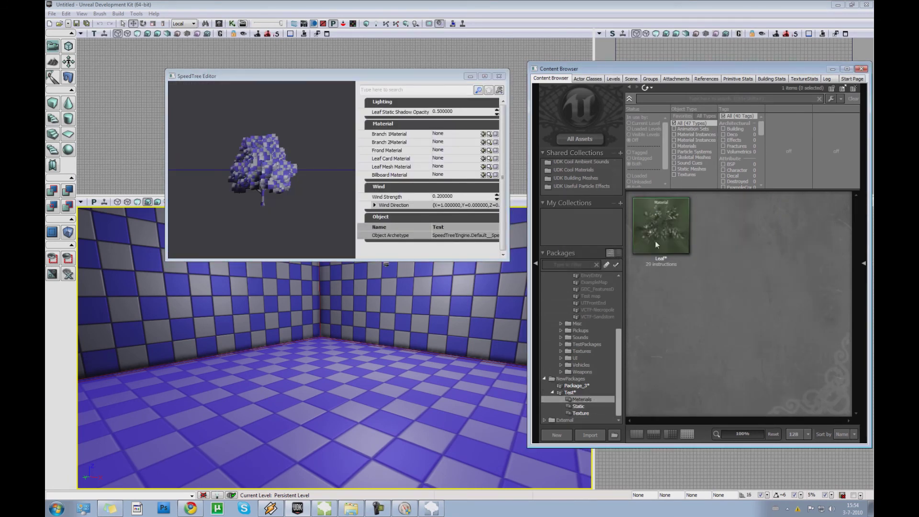
click(660, 225)
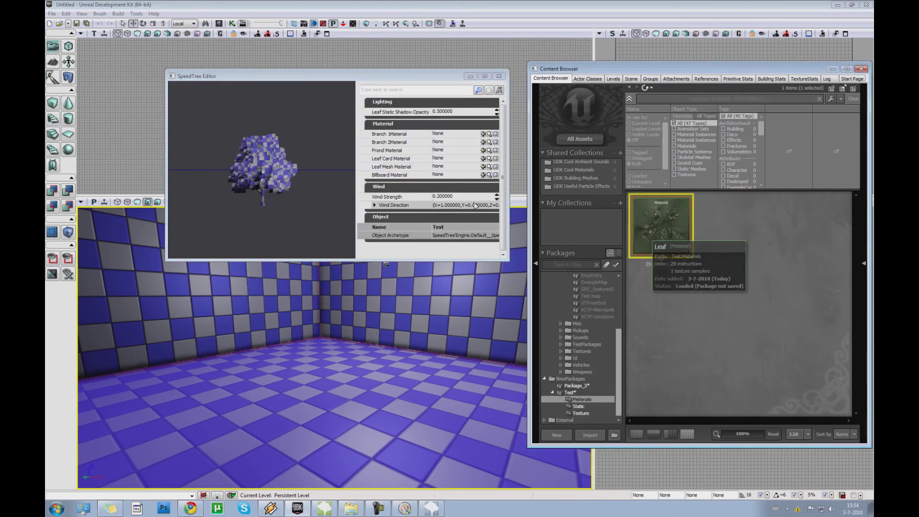
click(484, 161)
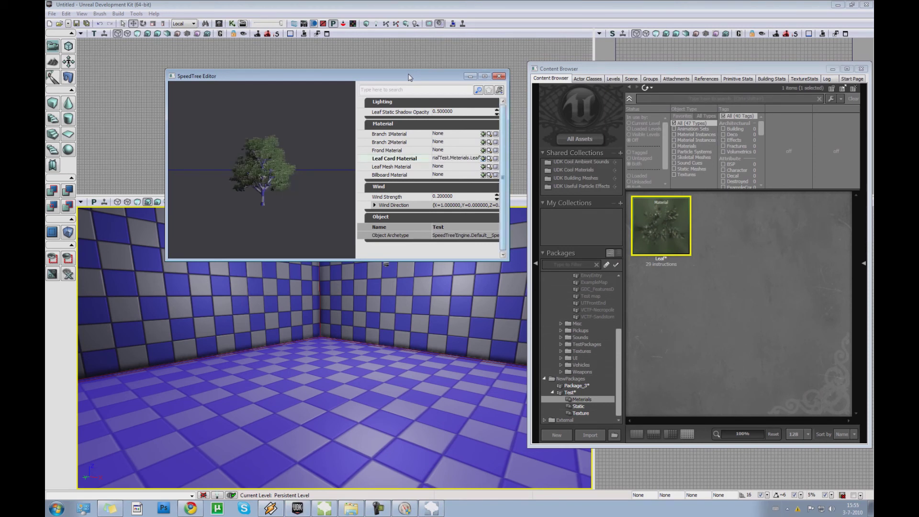
right_drag(251, 229, 256, 210)
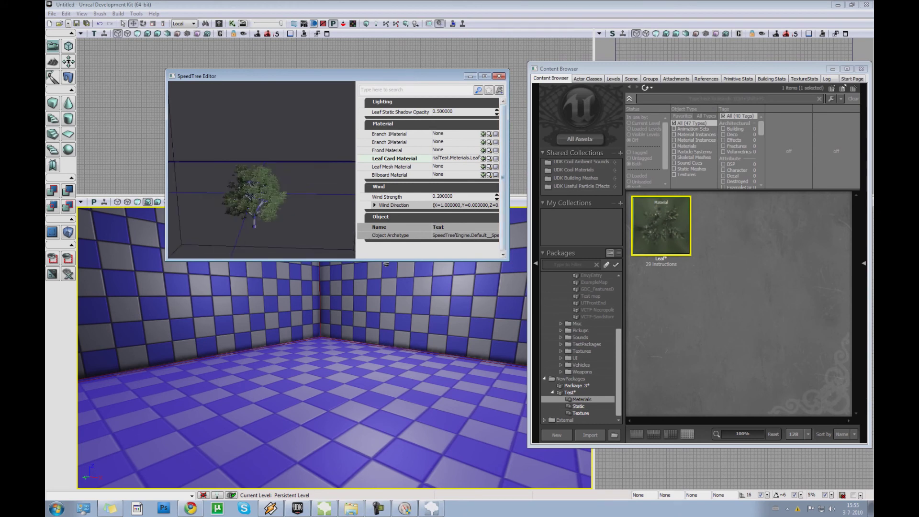
drag(257, 210, 257, 200)
right_drag(257, 199, 257, 218)
drag(257, 218, 257, 189)
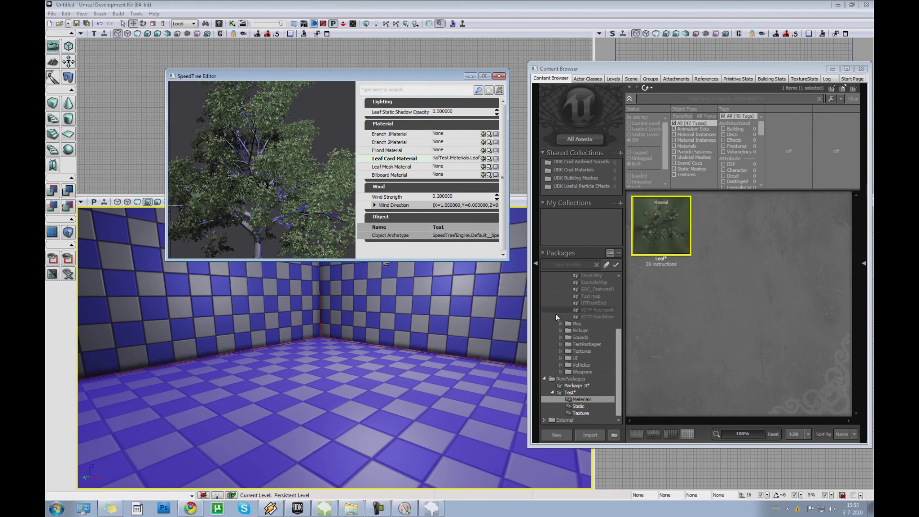
Create a new material from the BroadleafBark texture in package Test, group Materials, named bark.
click(578, 406)
click(581, 413)
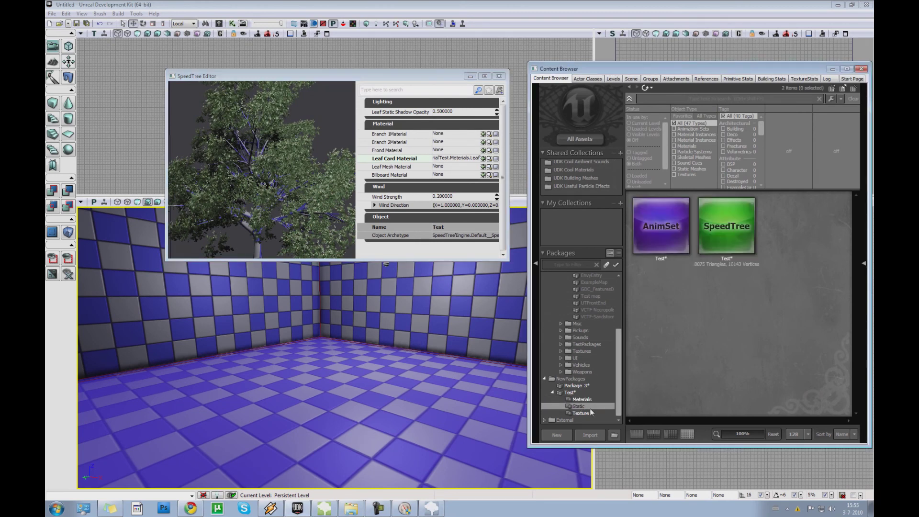
right_click(833, 240)
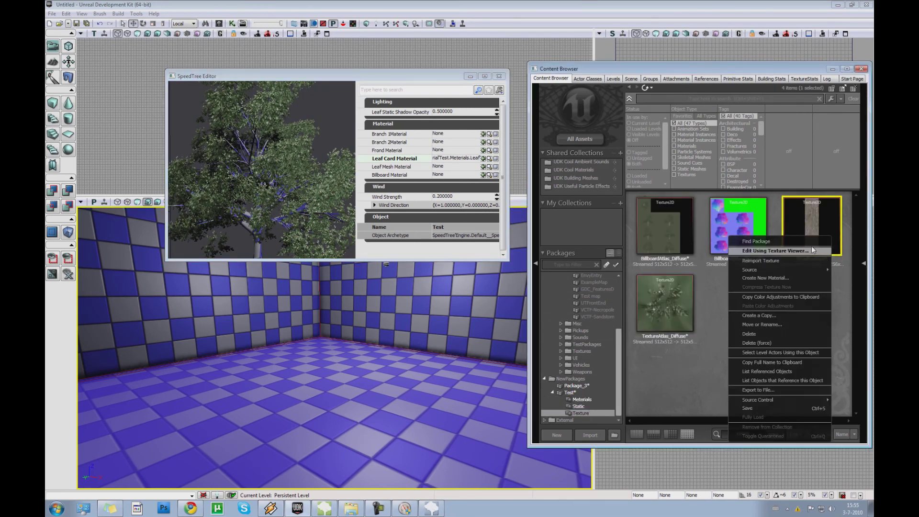
click(768, 279)
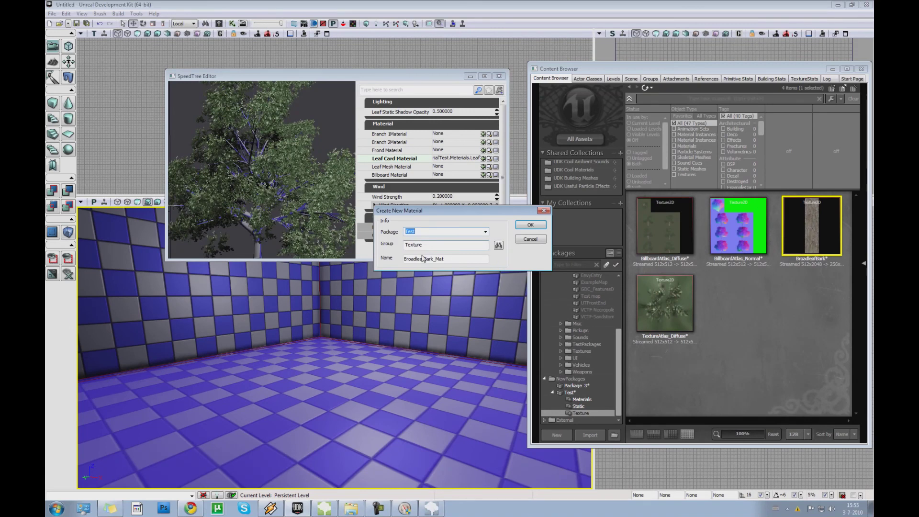
key(Tab)
text(Materials)
key(Tab)
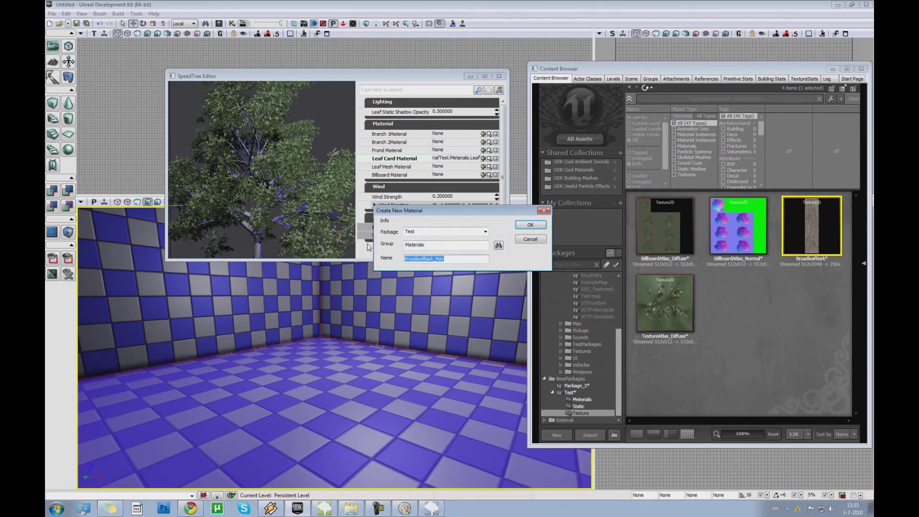
key(Return)
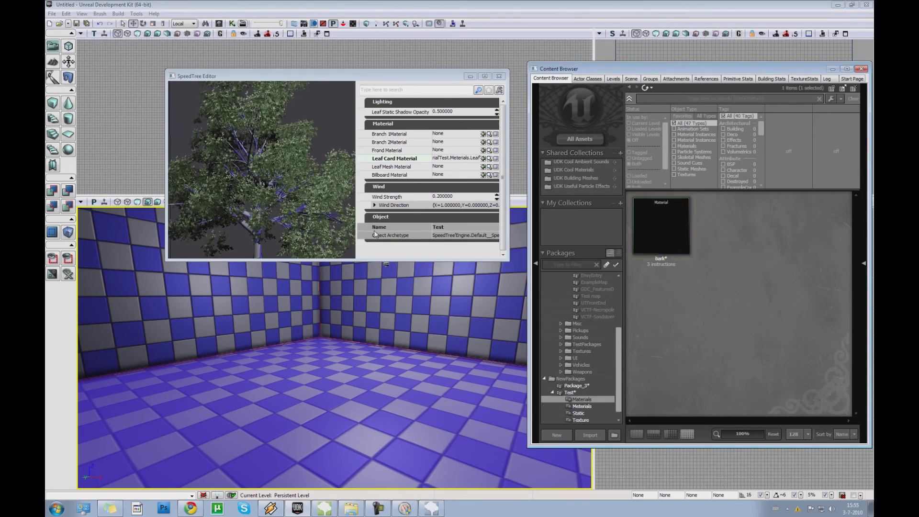
Connect the bark material's Texture Sample colour output to Diffuse, apply the change and close the material editor.
double_click(668, 222)
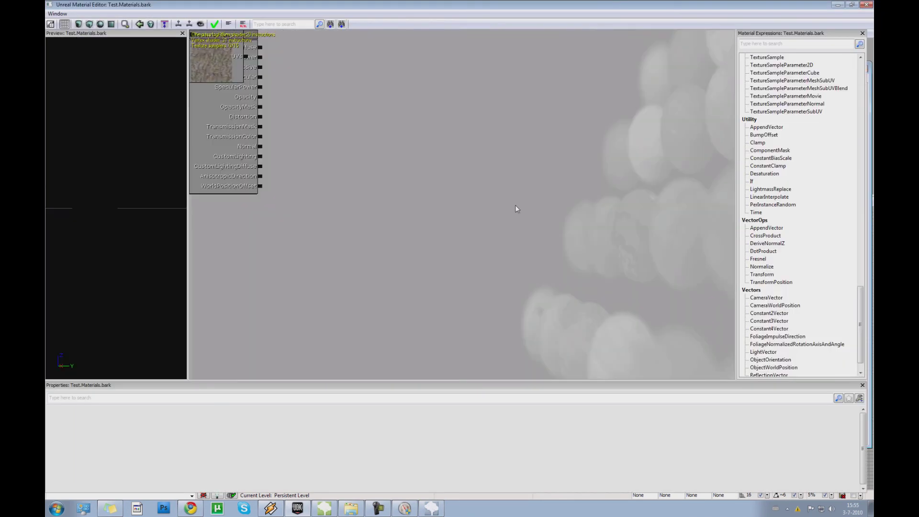
ctrl+drag(212, 73, 376, 93)
drag(364, 160, 402, 205)
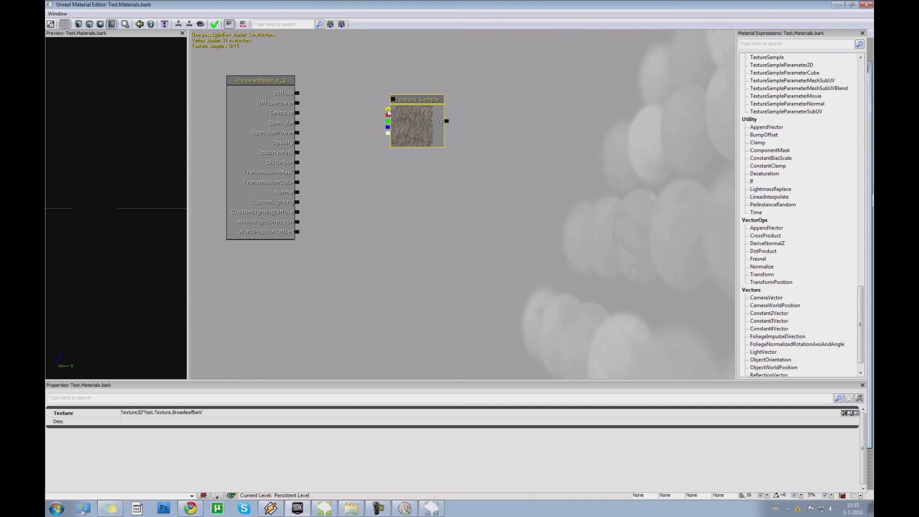
drag(388, 109, 296, 93)
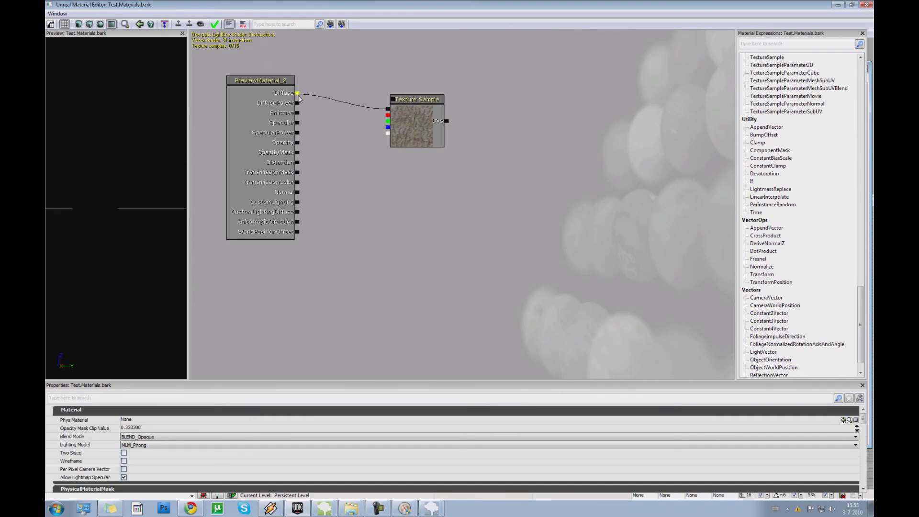
click(212, 26)
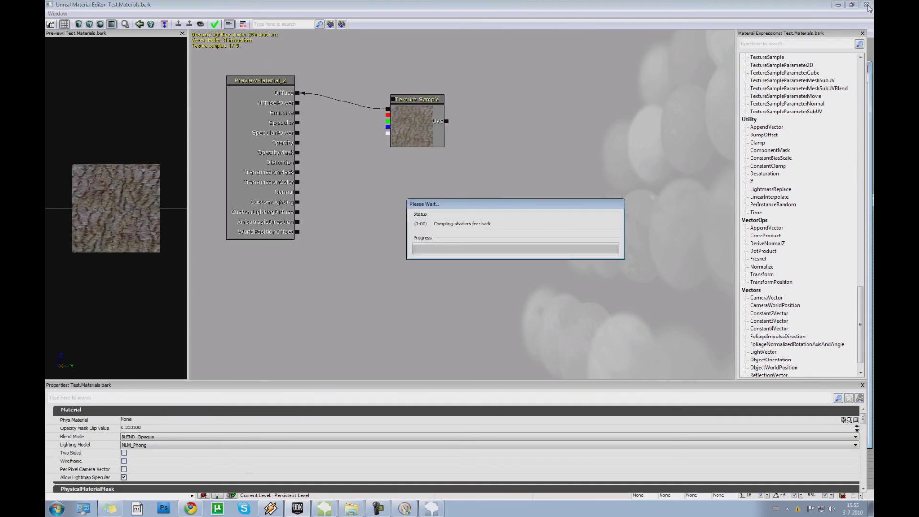
click(866, 5)
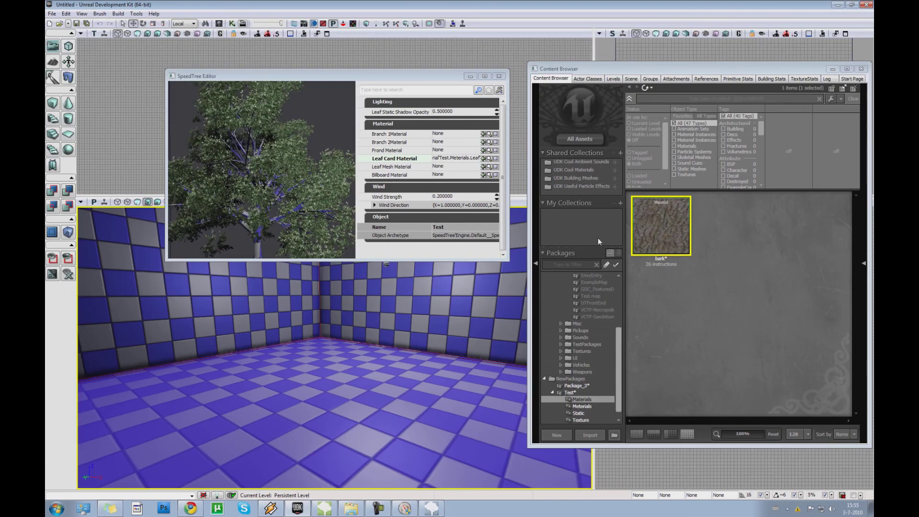
Assign the bark material as the tree's Branch 1Material and close the SpeedTree Editor.
click(487, 139)
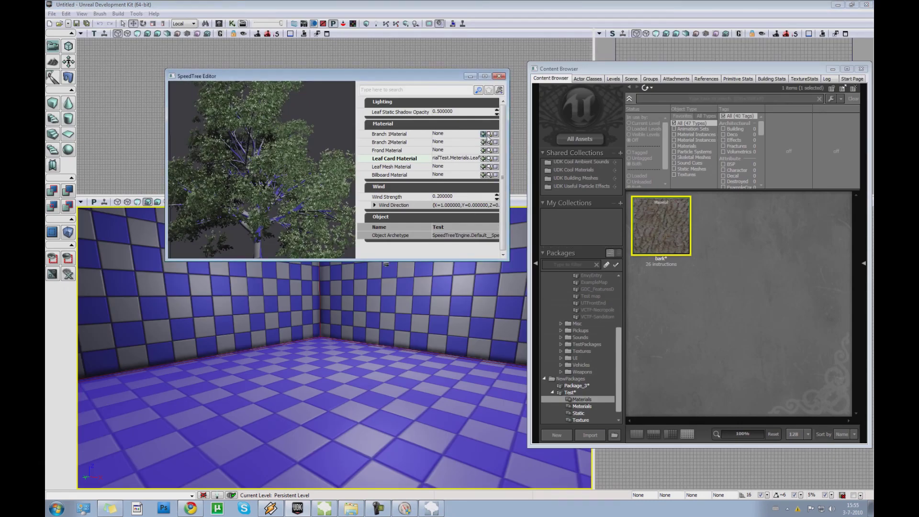
click(282, 216)
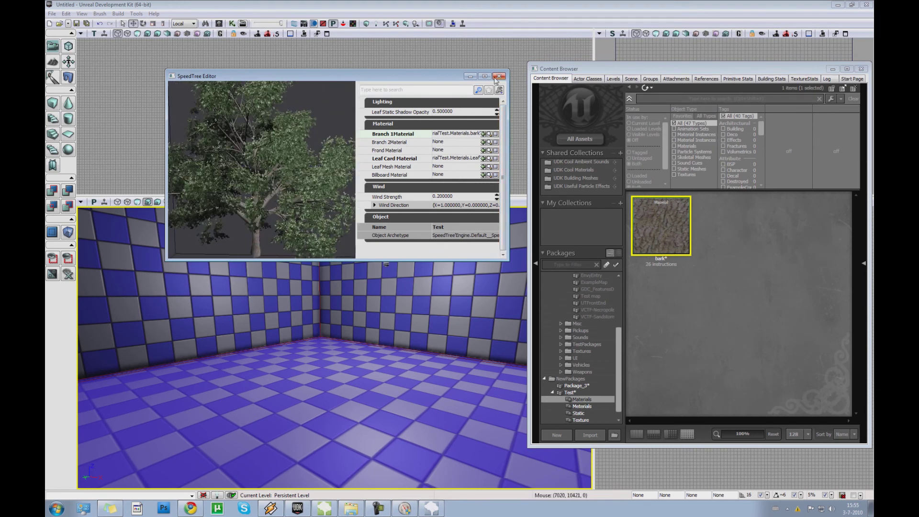
click(499, 76)
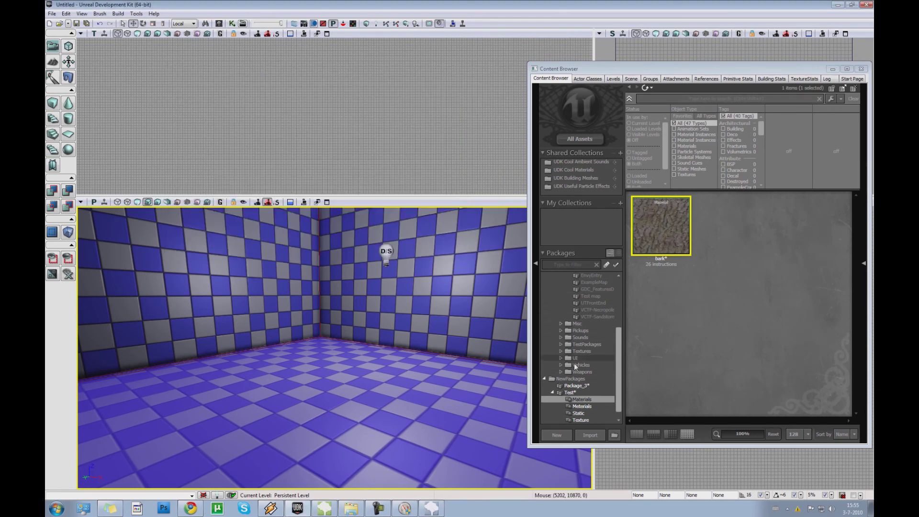
Place the Test SpeedTree on the room's floor, scaled uniformly to about 14.9 and moved away from the corner.
click(579, 413)
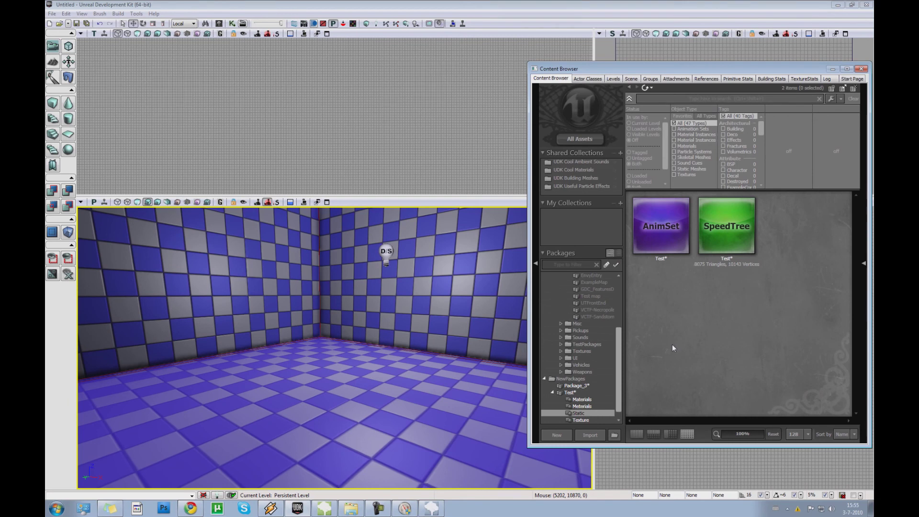
click(711, 240)
drag(711, 241, 354, 313)
drag(386, 249, 436, 353)
key(space)
drag(370, 407, 299, 385)
drag(239, 387, 94, 415)
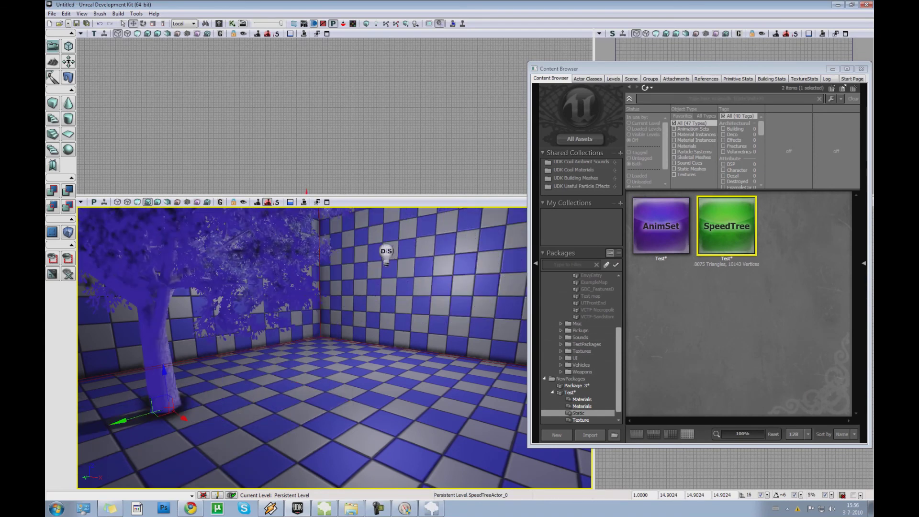
Play the level from the floor beside the tree, walk around to examine it, and end the play session.
right_drag(94, 415, 191, 416)
right_click(283, 430)
click(296, 426)
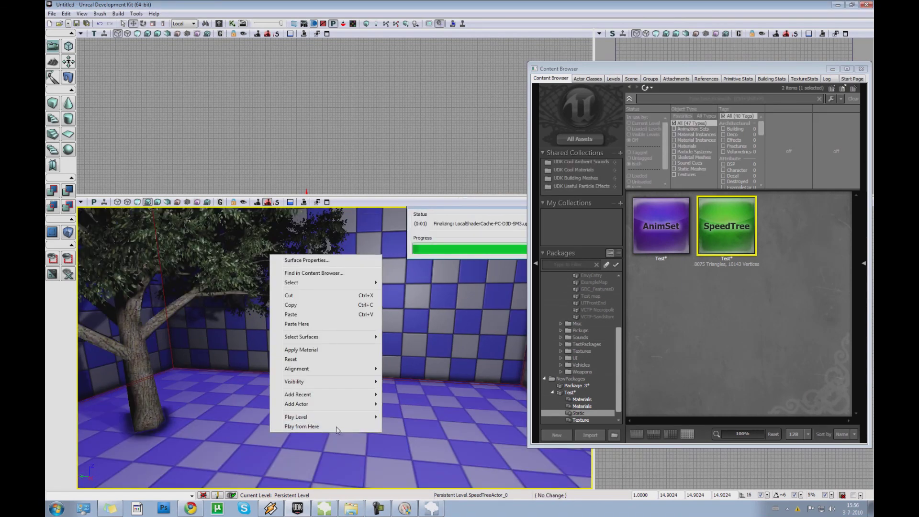
mouse_move(461, 270)
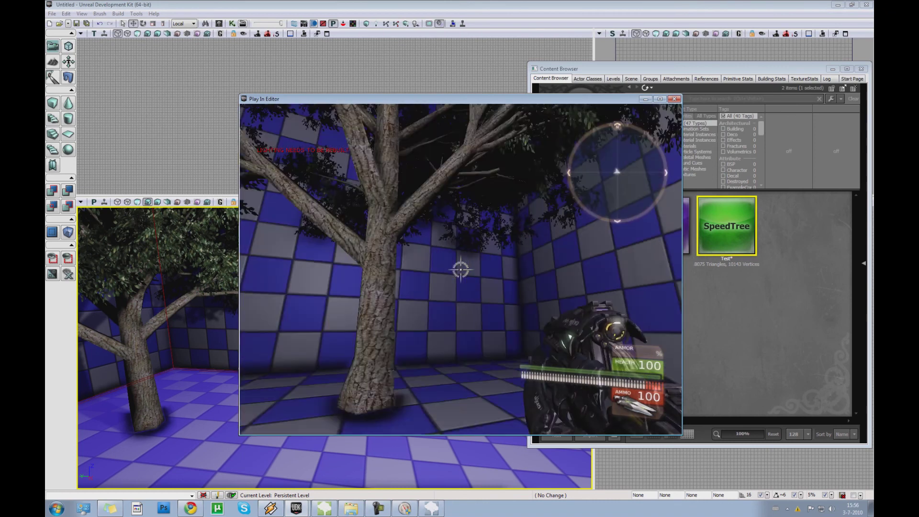
key(s)
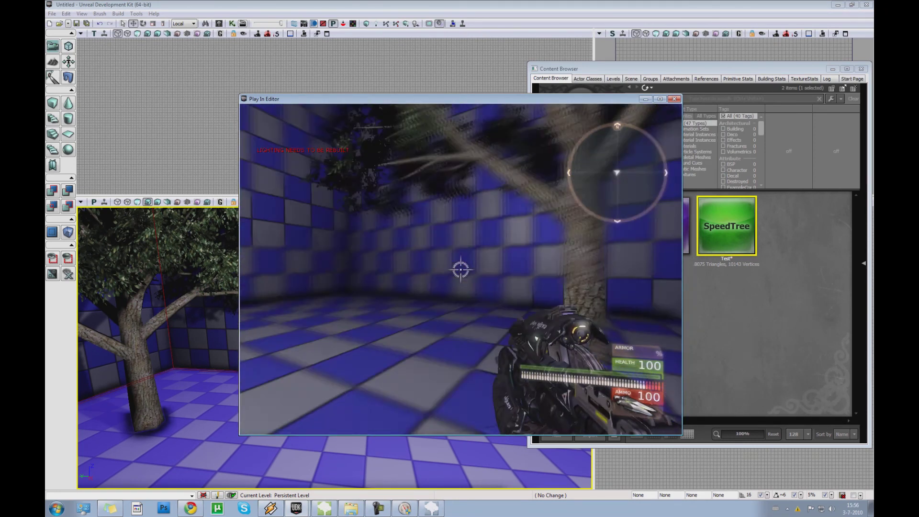
key(s)
key(w)
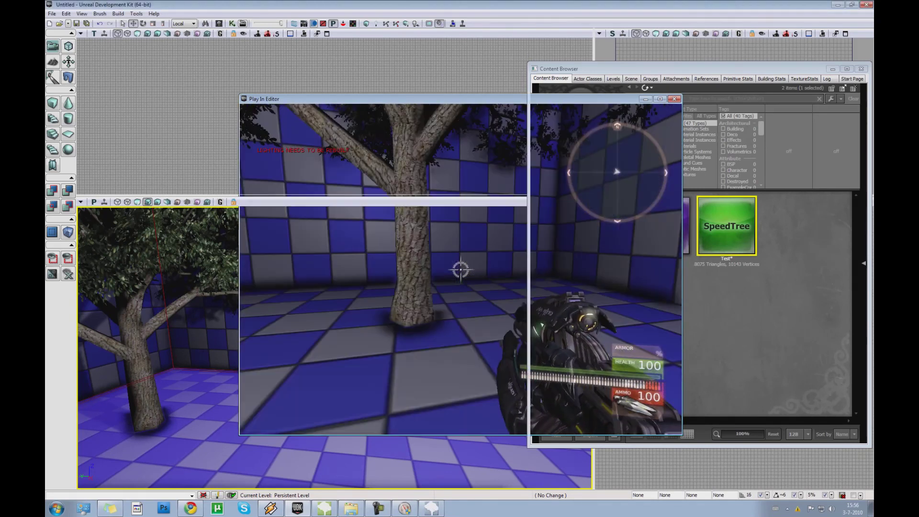
key(Escape)
right_drag(442, 462, 335, 473)
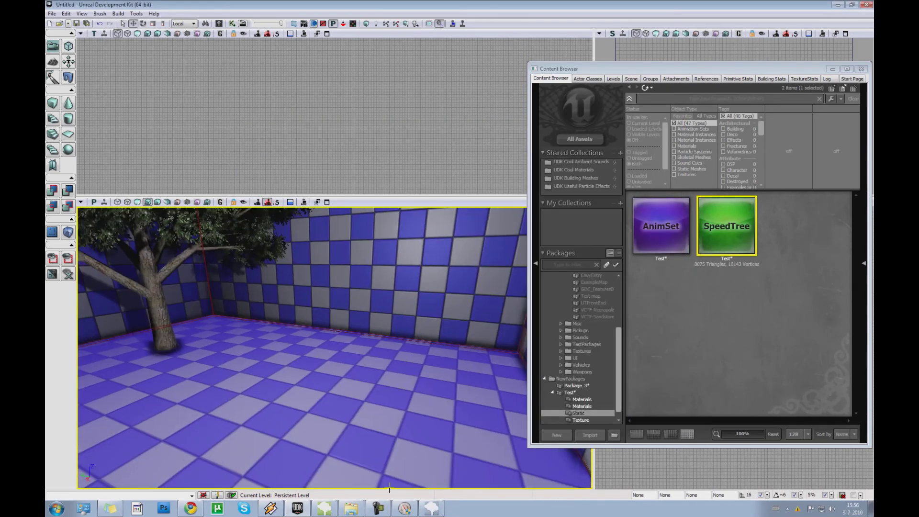
Play the level from the floor in front of the tree, view the whole tree in-game, and end the play session.
right_click(442, 462)
click(467, 455)
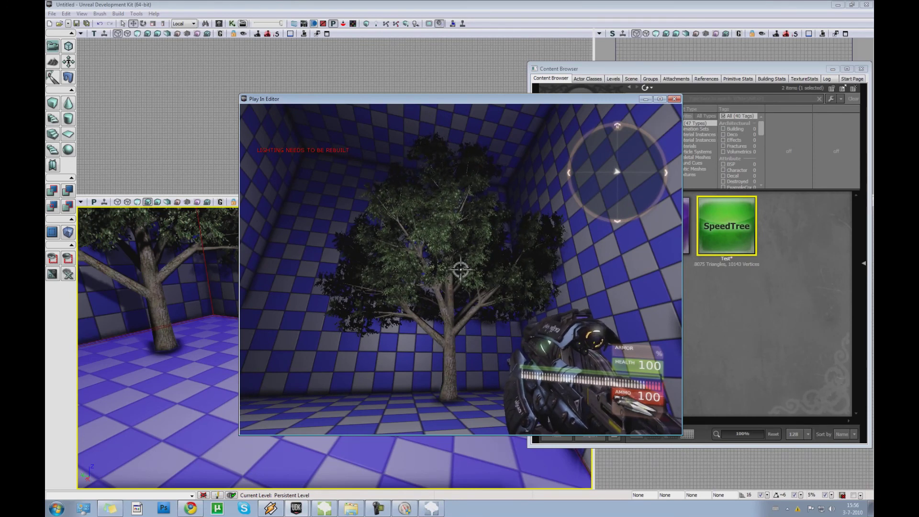
key(Escape)
Raise the dominant point light beside the tree vertically to the upper part of the crown.
drag(356, 388, 298, 383)
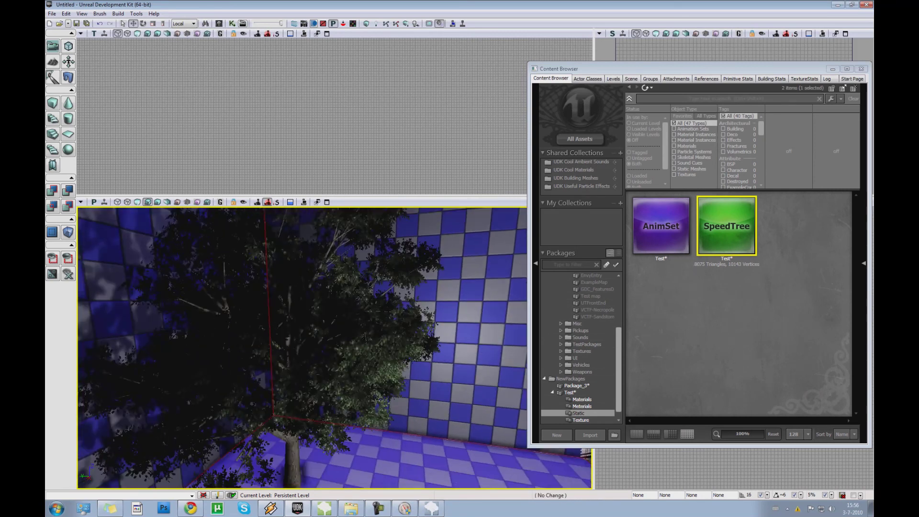
click(298, 383)
drag(265, 471, 287, 464)
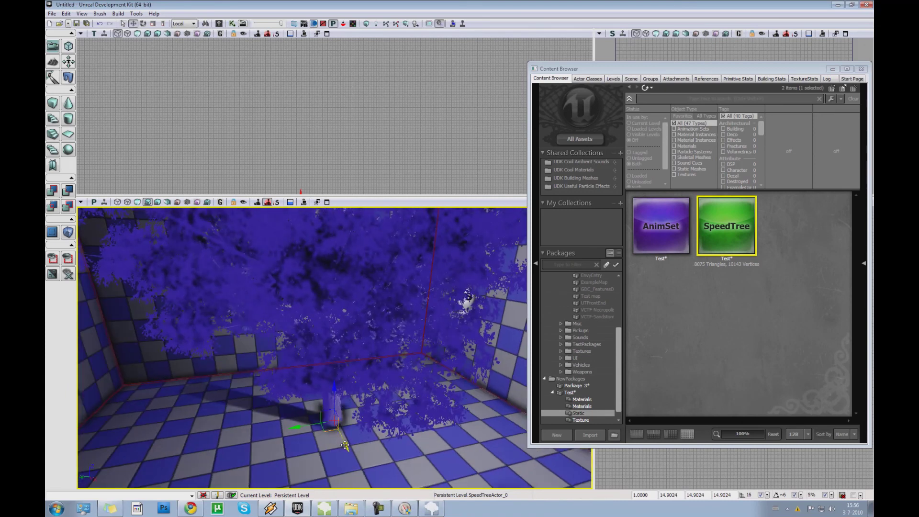
drag(339, 439, 374, 376)
click(368, 392)
right_drag(369, 393, 398, 373)
drag(261, 347, 260, 341)
click(386, 355)
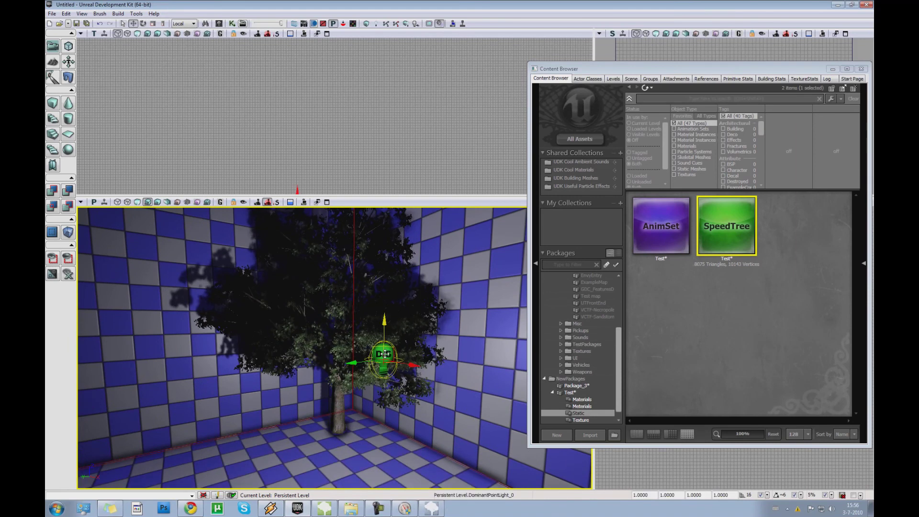
drag(384, 322, 385, 226)
Inspect the tree under the raised light from several angles and select it.
click(314, 401)
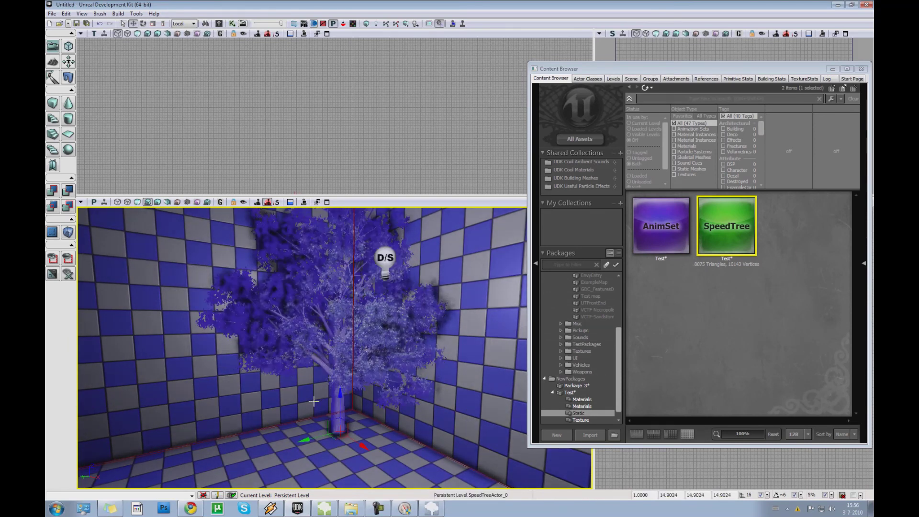
mouse_move(297, 438)
mouse_down()
mouse_move(294, 420)
mouse_move(303, 426)
mouse_up()
middle_drag(302, 426, 340, 444)
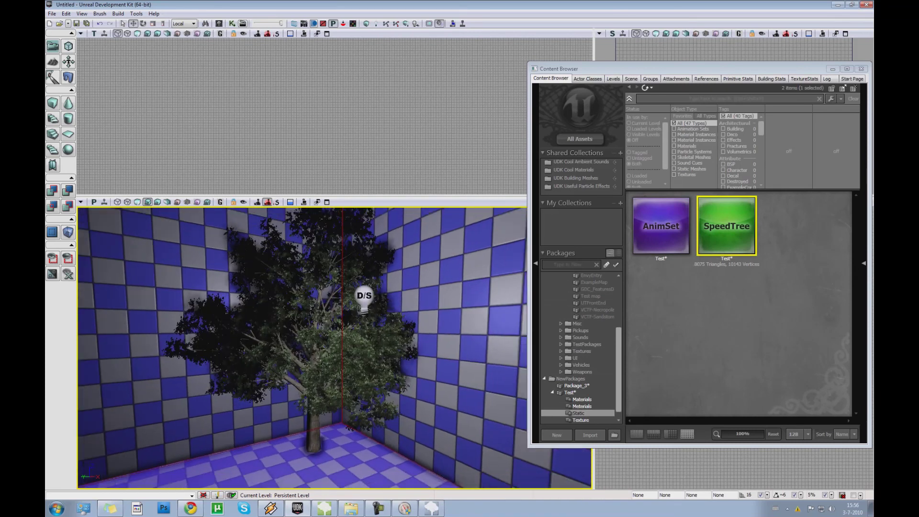
drag(341, 444, 326, 430)
click(339, 407)
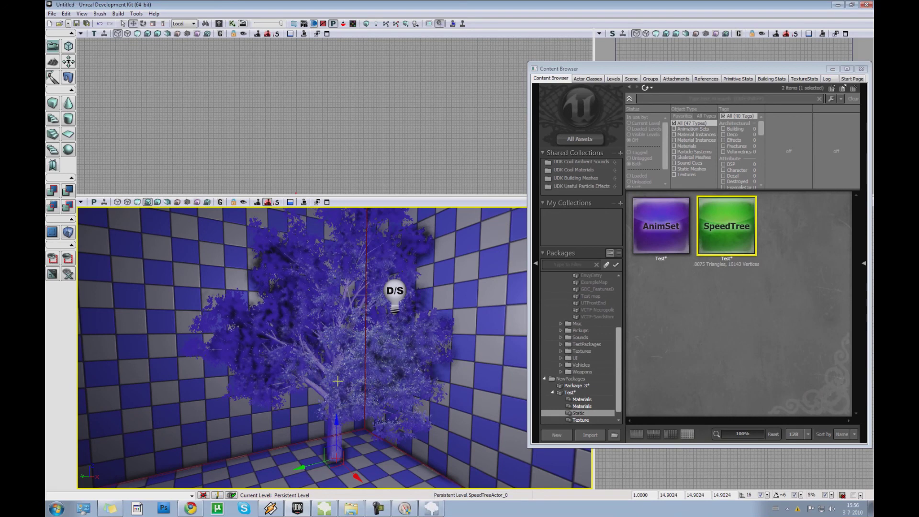
Review the tree in SpeedTree Modeler and its billboard atlas in SpeedTree Compiler, then return to the tree in Unreal Development Kit.
click(324, 508)
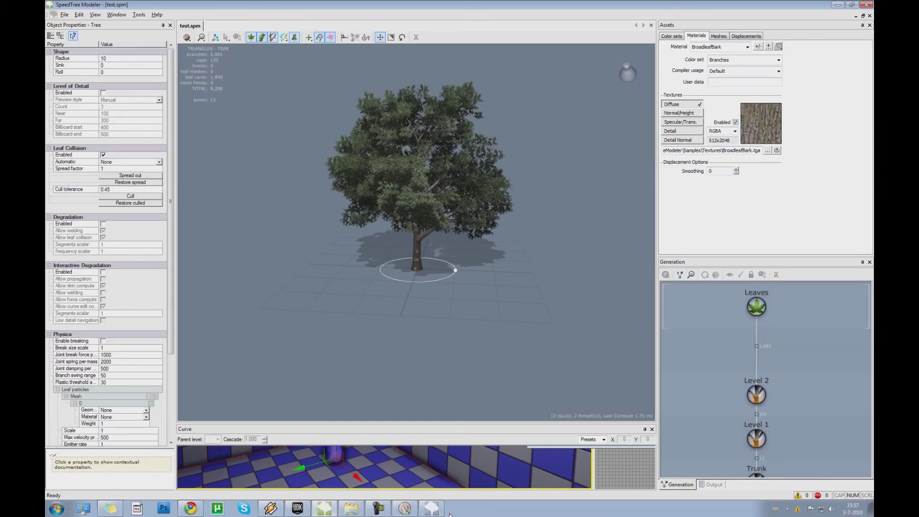
click(431, 508)
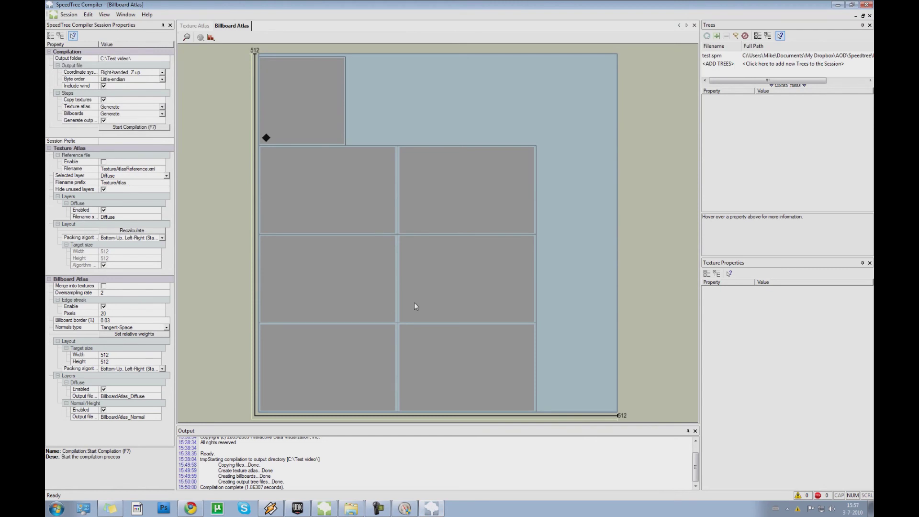
click(297, 509)
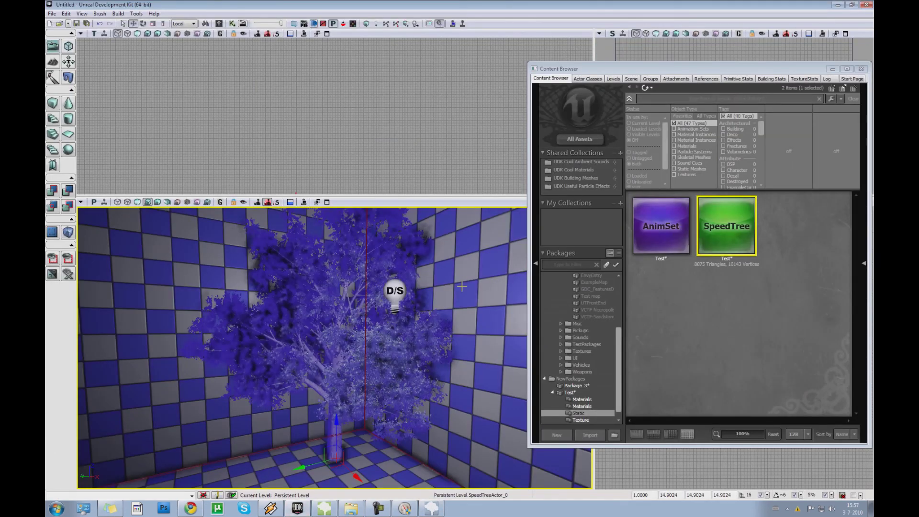
right_drag(448, 360, 441, 369)
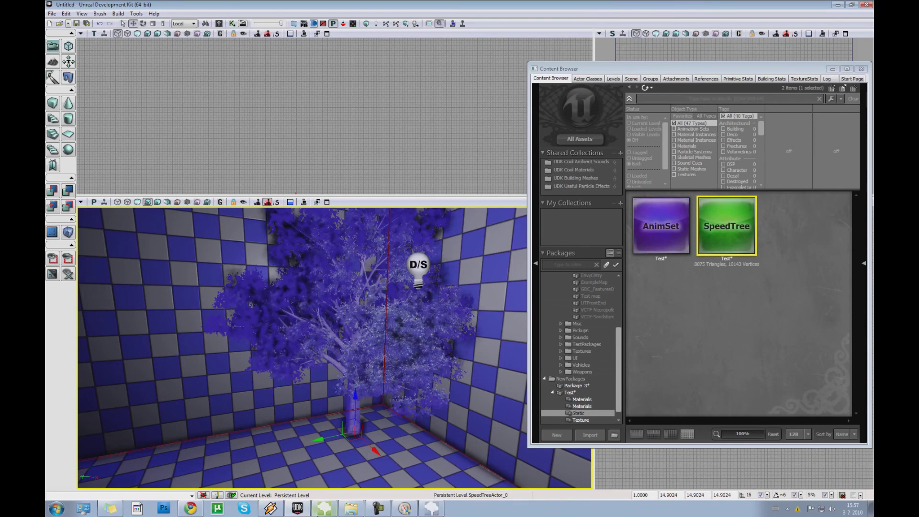
Switch to SpeedTree Modeler and look through the tree's object properties.
mouse_move(330, 496)
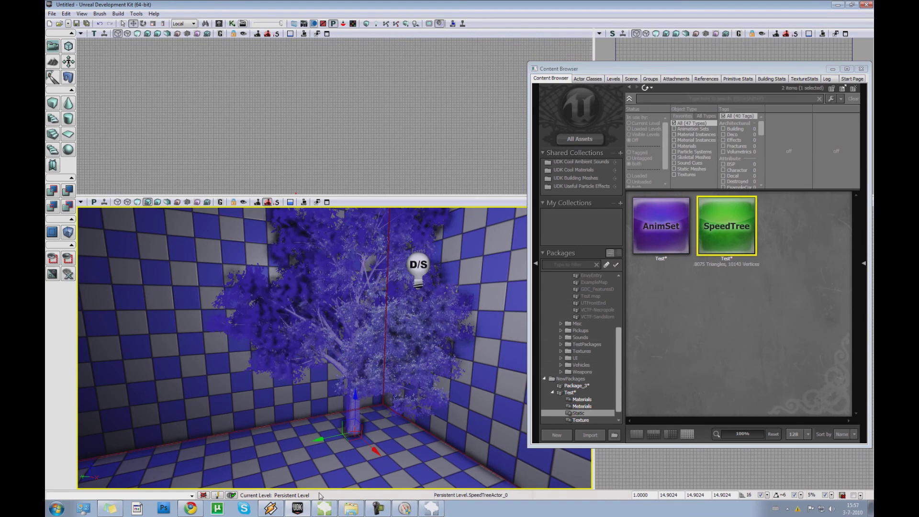
click(331, 507)
drag(170, 223, 170, 205)
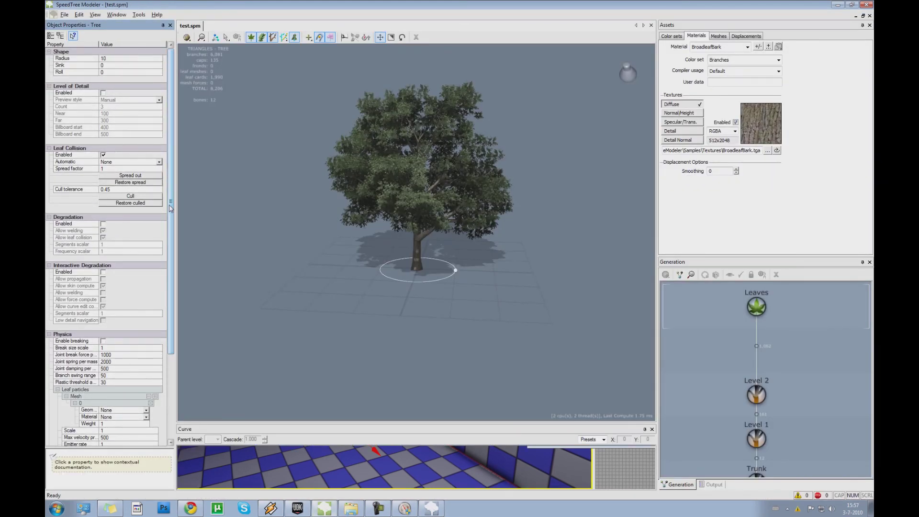